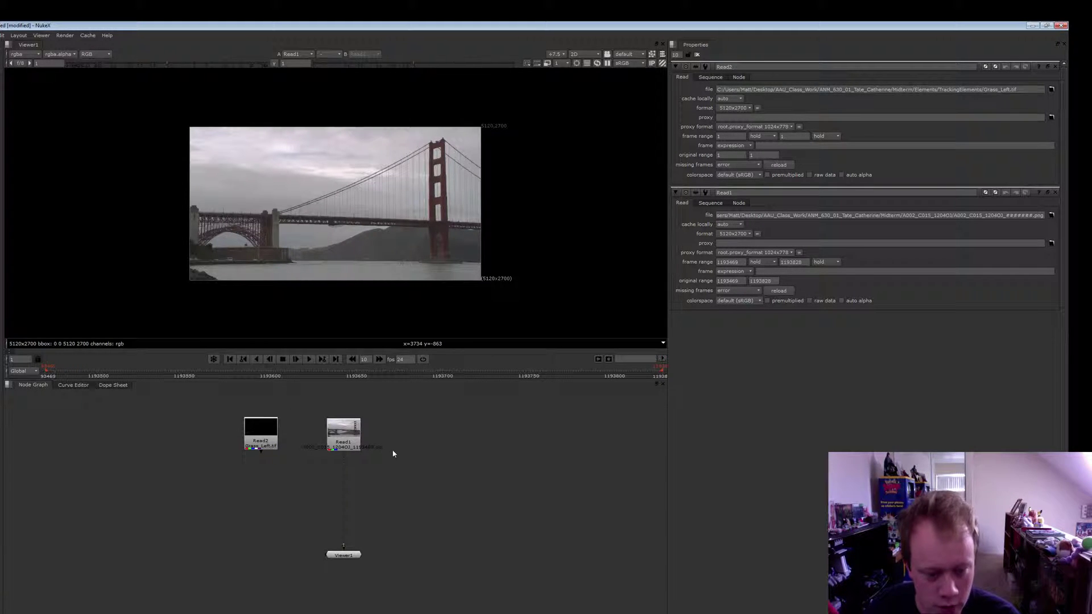
{"action": "key", "text": "r"}
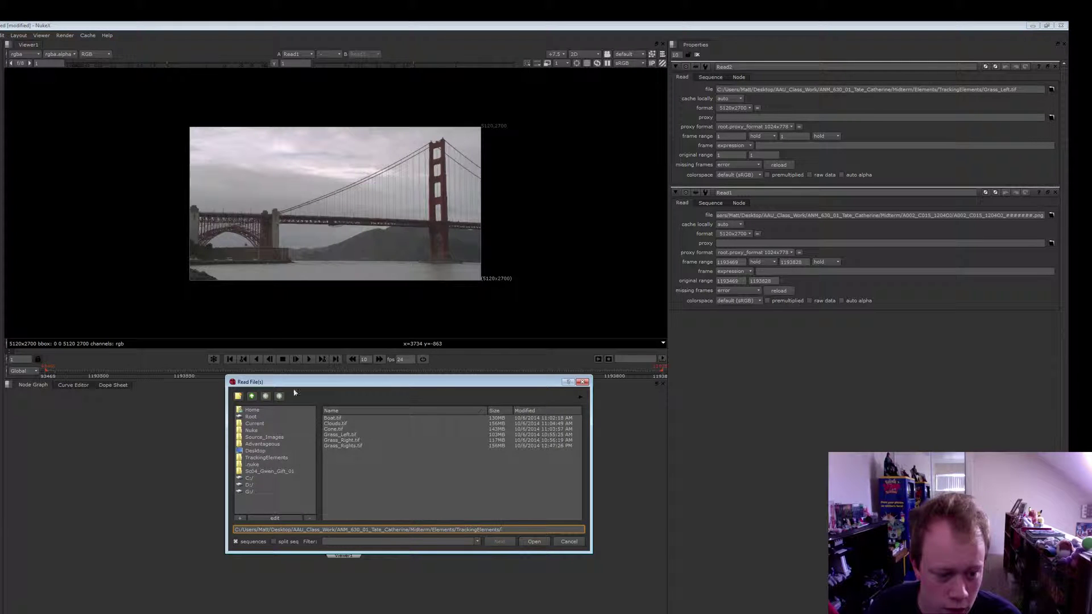
{"action": "left_click_drag", "start_coordinate": [469, 385], "coordinate": [657, 347]}
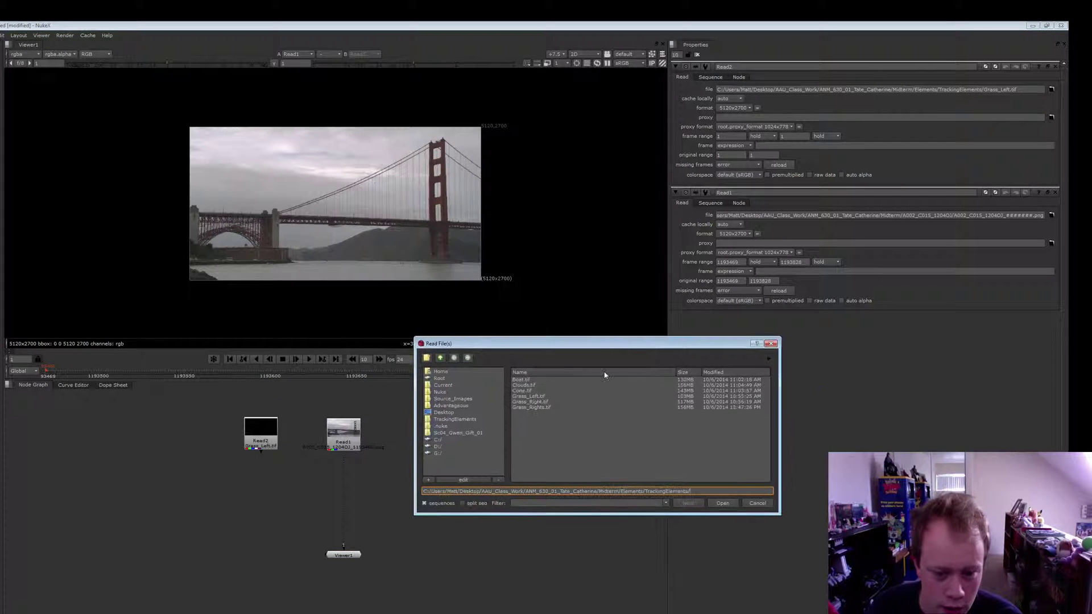
{"action": "left_click", "coordinate": [539, 403]}
{"action": "left_click", "coordinate": [722, 503]}
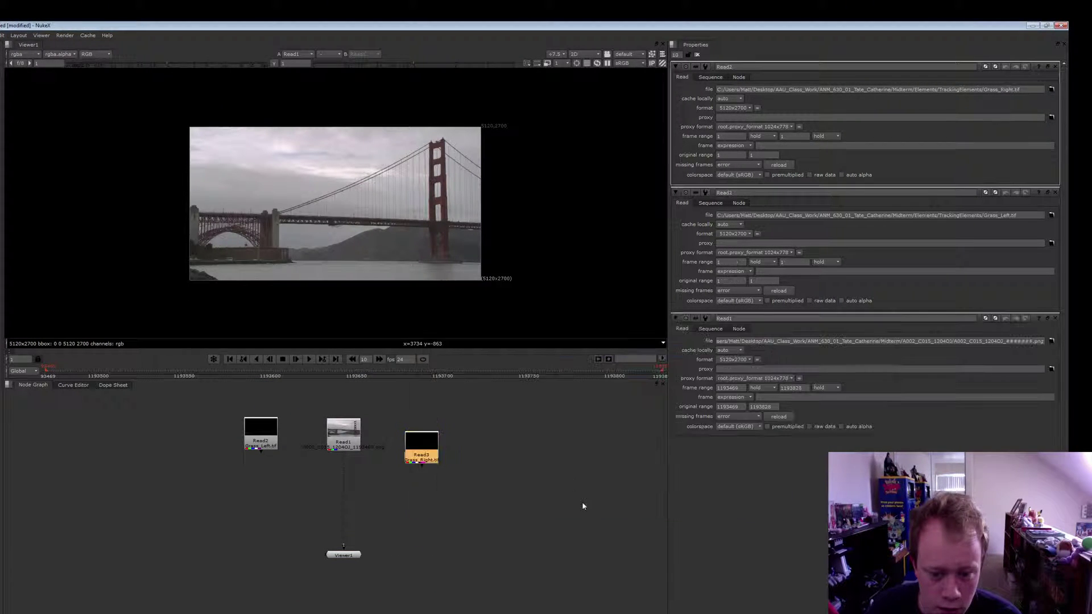
{"action": "left_click_drag", "start_coordinate": [440, 460], "coordinate": [459, 440]}
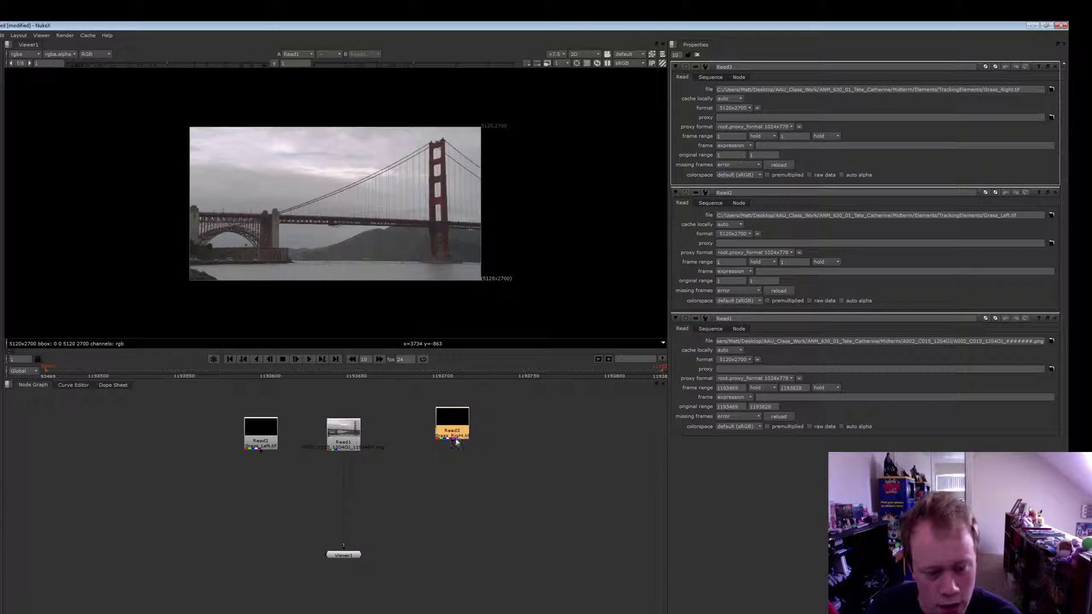
{"action": "key", "text": "Delete"}
Move the Grass_Left node closer to the bridge footage node and reconnect the viewer to the bridge footage.
{"action": "left_click_drag", "start_coordinate": [272, 446], "coordinate": [285, 445]}
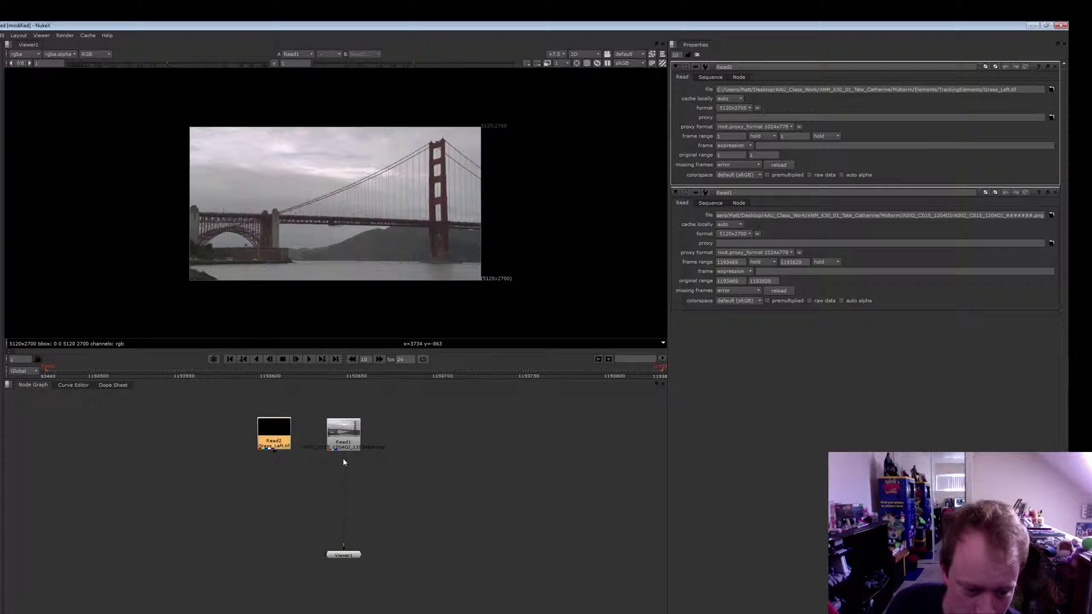
{"action": "left_click_drag", "start_coordinate": [342, 488], "coordinate": [335, 528]}
{"action": "left_click", "coordinate": [349, 446]}
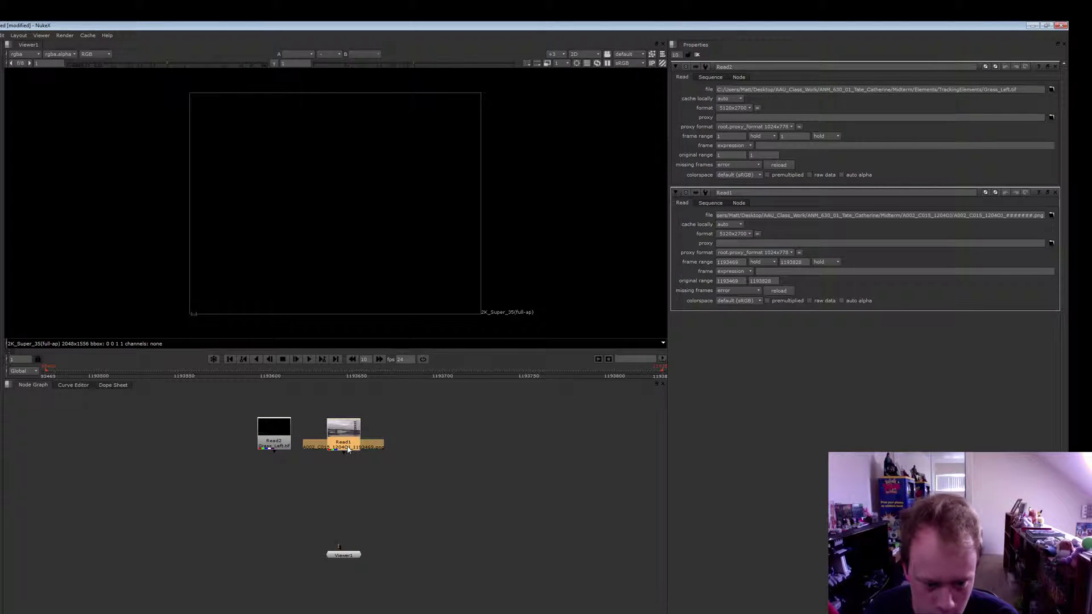
{"action": "key", "text": "1"}
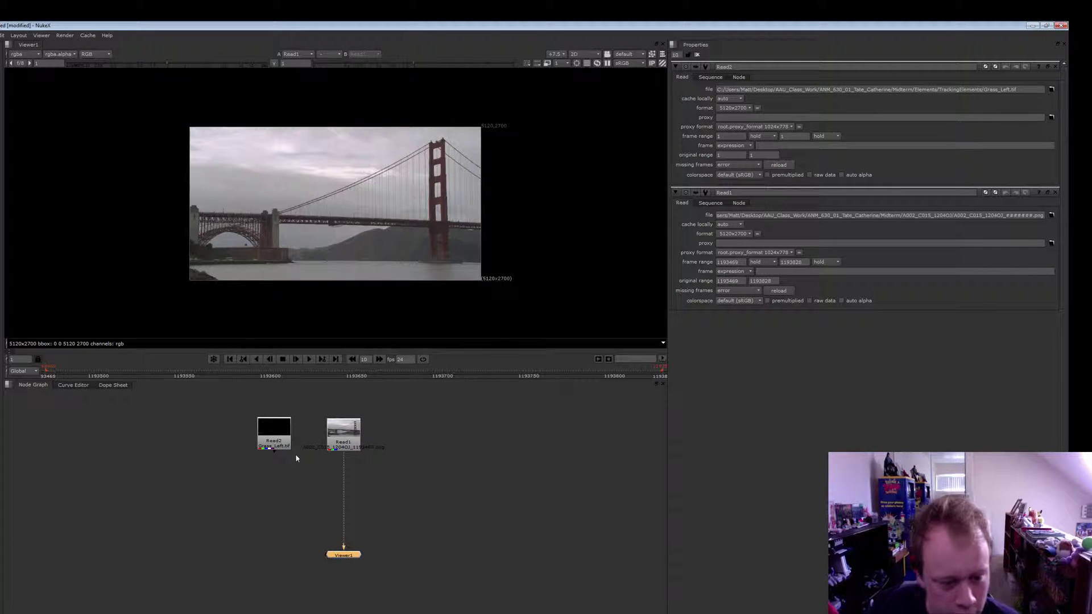
View the Grass_Left element and the bridge footage in turn, and examine the footage around the fort and shoreline.
{"action": "mouse_move", "coordinate": [280, 441]}
{"action": "left_mouse_down"}
{"action": "mouse_move", "coordinate": [293, 425]}
{"action": "mouse_move", "coordinate": [288, 438]}
{"action": "left_mouse_up"}
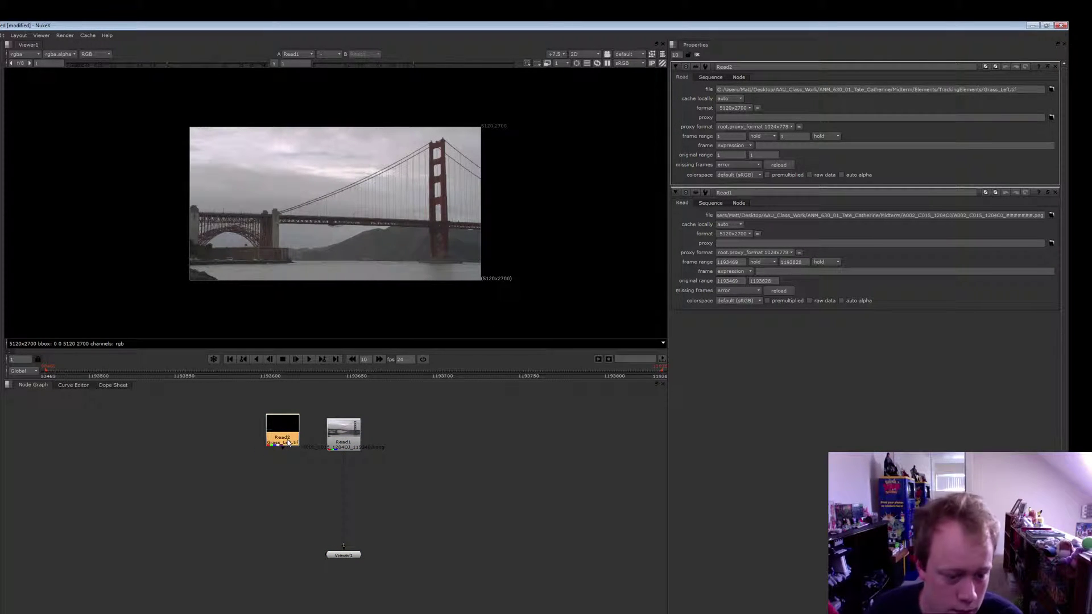
{"action": "key", "text": "1"}
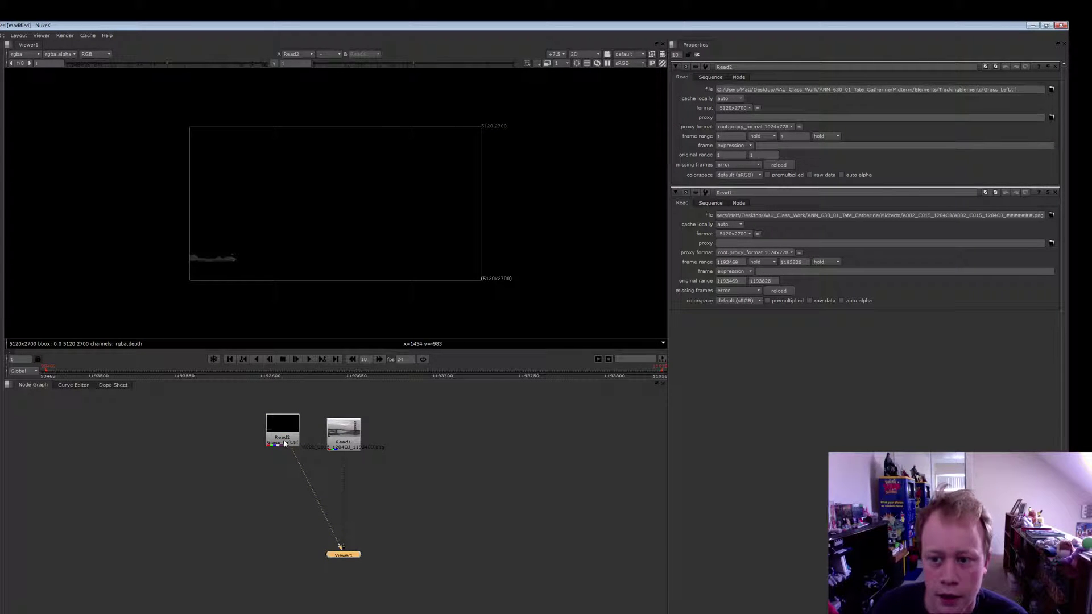
{"action": "left_click_drag", "start_coordinate": [285, 443], "coordinate": [283, 455]}
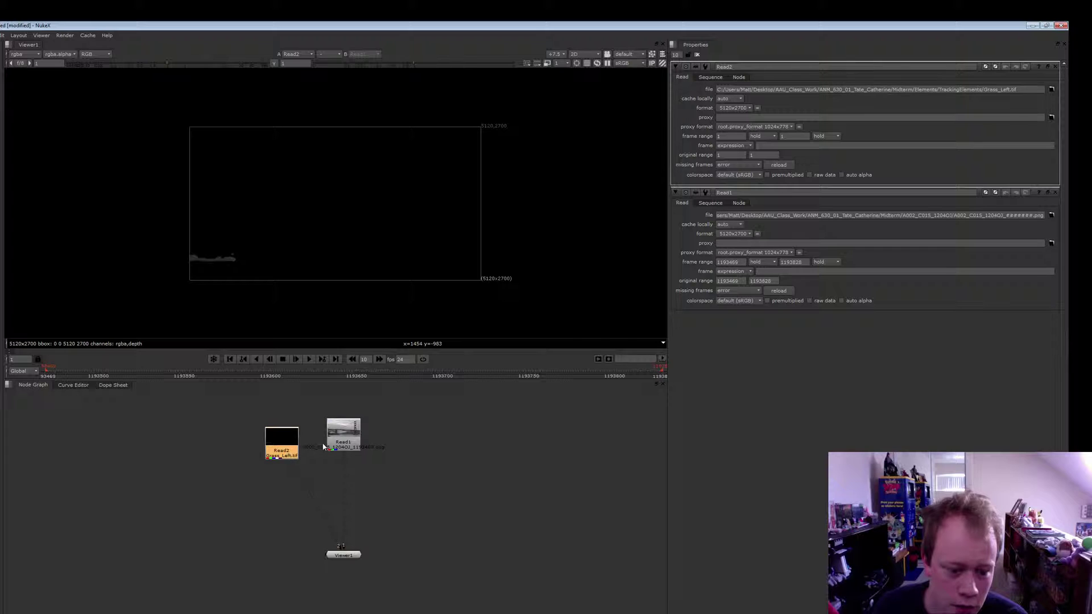
{"action": "left_click", "coordinate": [323, 447]}
{"action": "left_click", "coordinate": [335, 449]}
{"action": "key", "text": "1"}
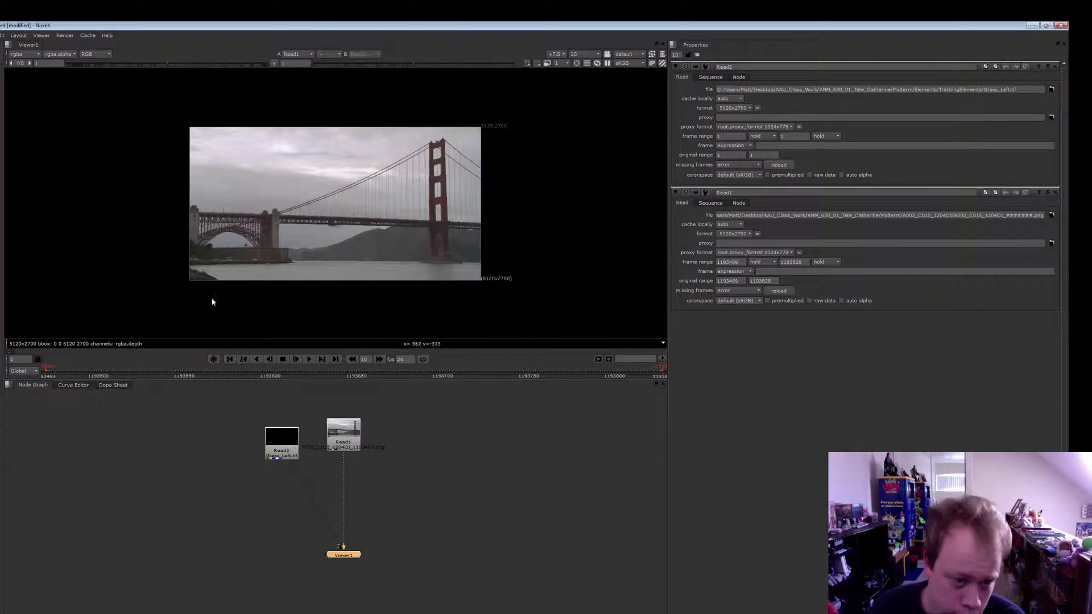
{"action": "scroll", "coordinate": [204, 258], "scroll_direction": "up", "scroll_amount": 4}
{"action": "scroll", "coordinate": [204, 258], "scroll_direction": "up", "scroll_amount": 1}
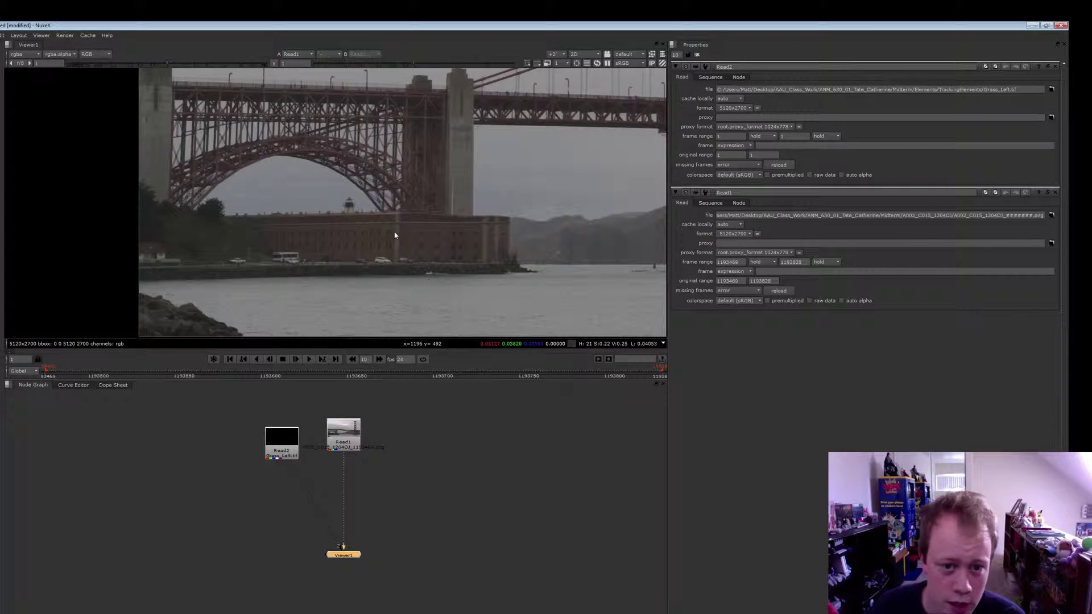
{"action": "scroll", "coordinate": [394, 234], "scroll_direction": "down", "scroll_amount": 2}
{"action": "scroll", "coordinate": [449, 230], "scroll_direction": "down", "scroll_amount": 1}
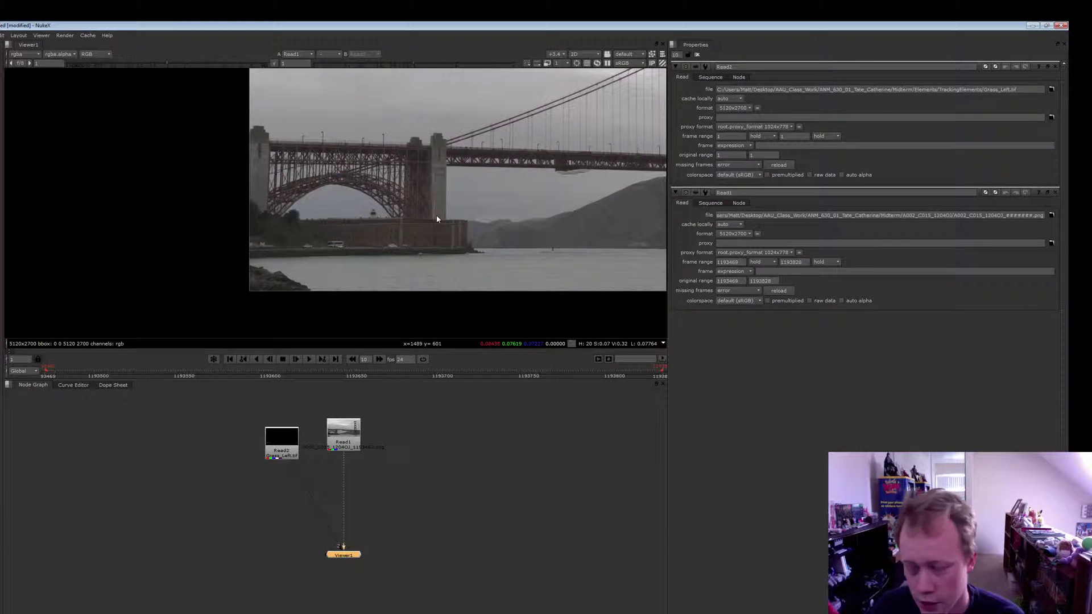
{"action": "scroll", "coordinate": [355, 237], "scroll_direction": "up", "scroll_amount": 2}
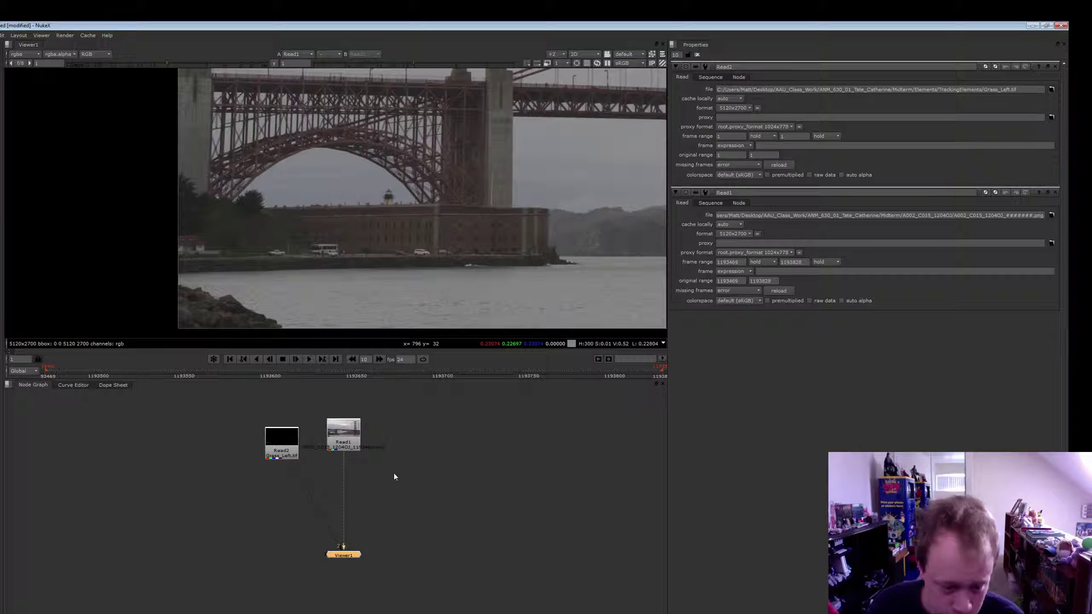
Enable the premultiplied option on the Grass_Left read node and shift the node slightly away from the bridge footage node.
{"action": "left_click", "coordinate": [281, 447]}
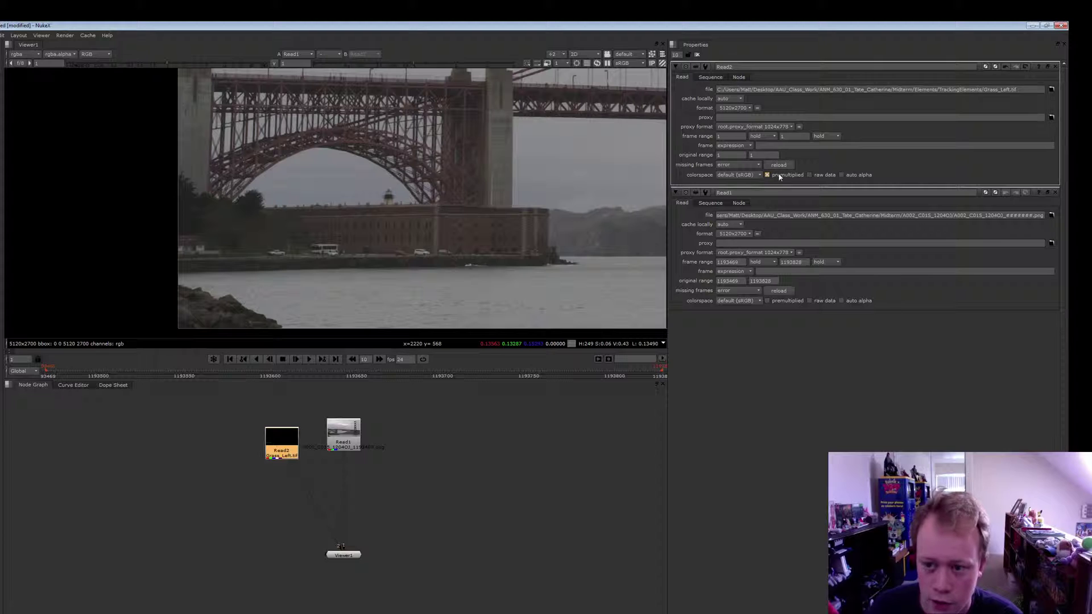
{"action": "left_click_drag", "start_coordinate": [262, 449], "coordinate": [251, 436]}
{"action": "key", "text": "Tab"}
{"action": "type", "text": "pre"}
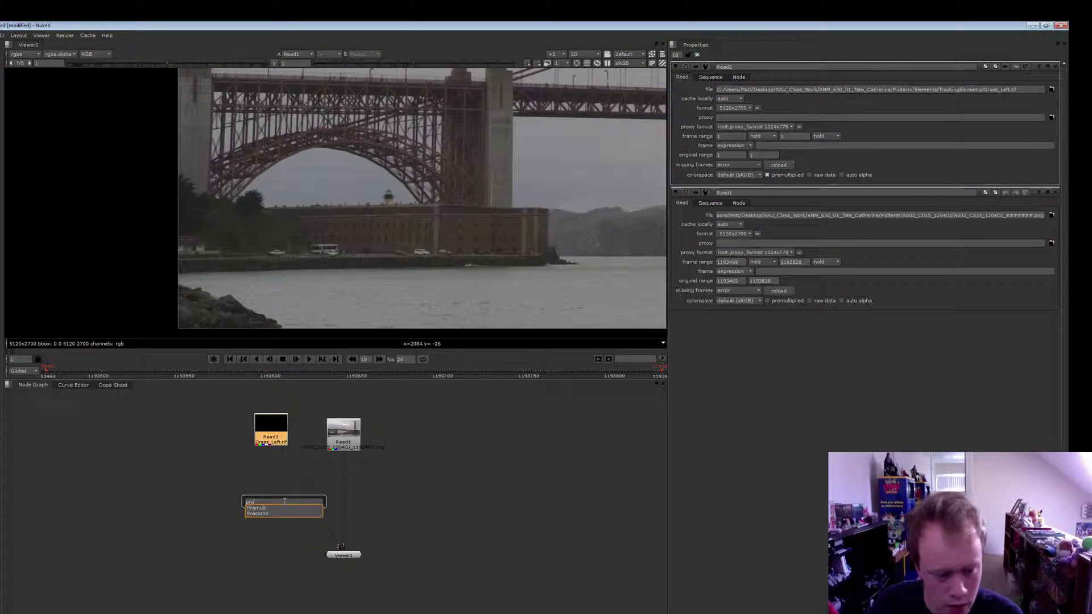
{"action": "key", "text": "BackSpace"}
{"action": "key", "text": "BackSpace"}
{"action": "key", "text": "BackSpace"}
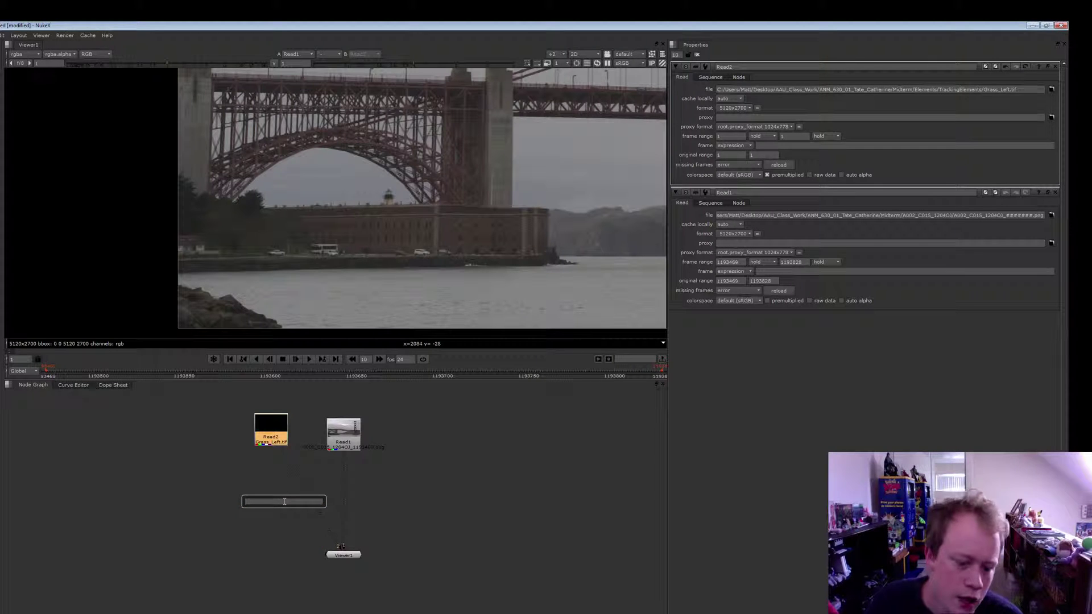
{"action": "left_click", "coordinate": [355, 501]}
Scrub and play the bridge footage, return to its first frame, and examine the trees, fort and shoreline up close.
{"action": "left_click_drag", "start_coordinate": [356, 442], "coordinate": [355, 437]}
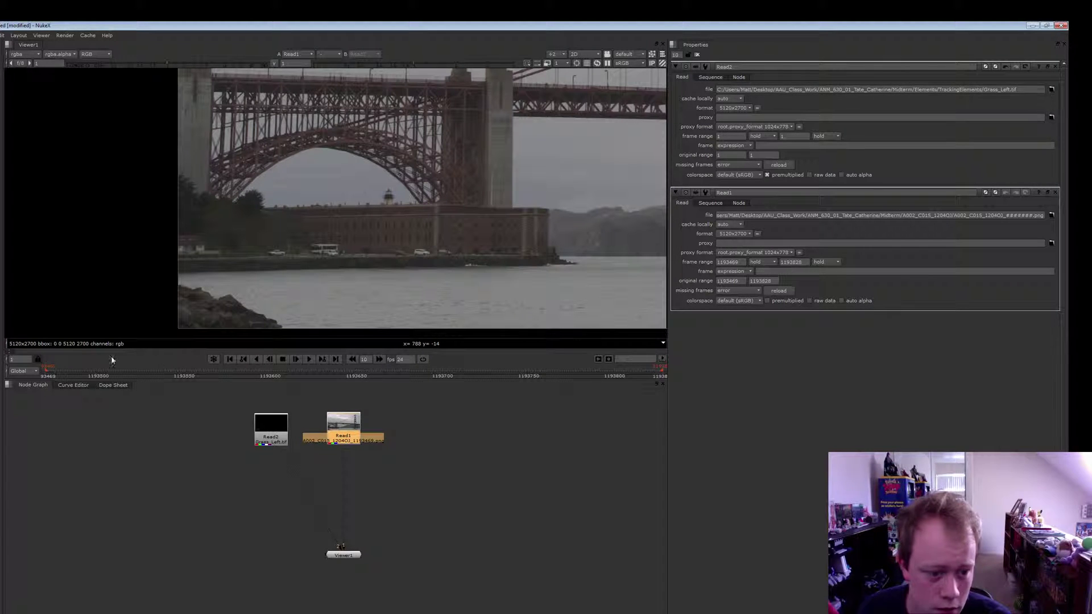
{"action": "left_click", "coordinate": [47, 372]}
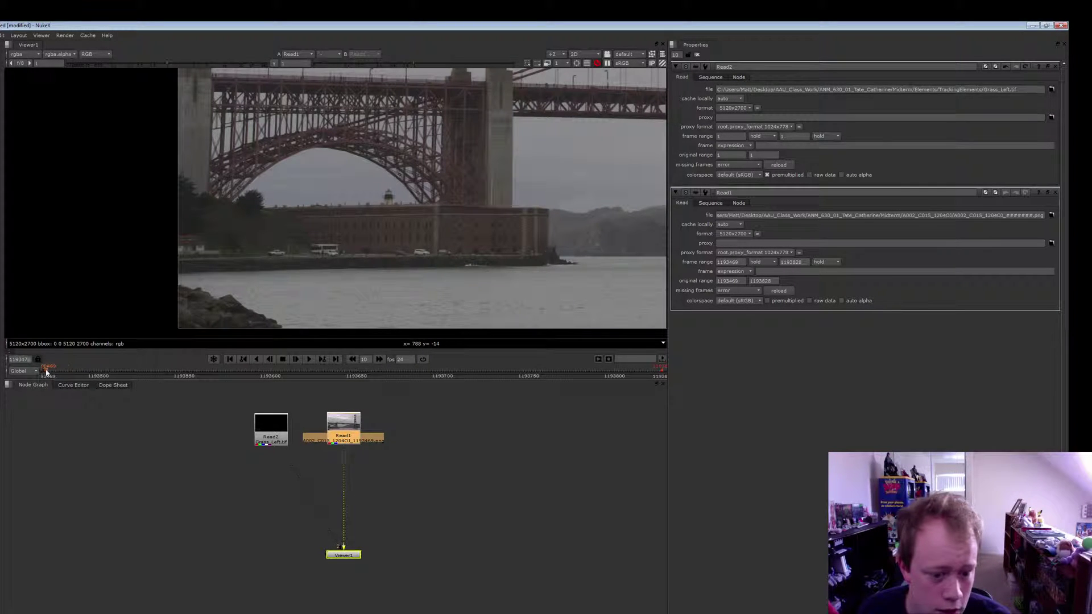
{"action": "left_click_drag", "start_coordinate": [47, 372], "coordinate": [522, 376]}
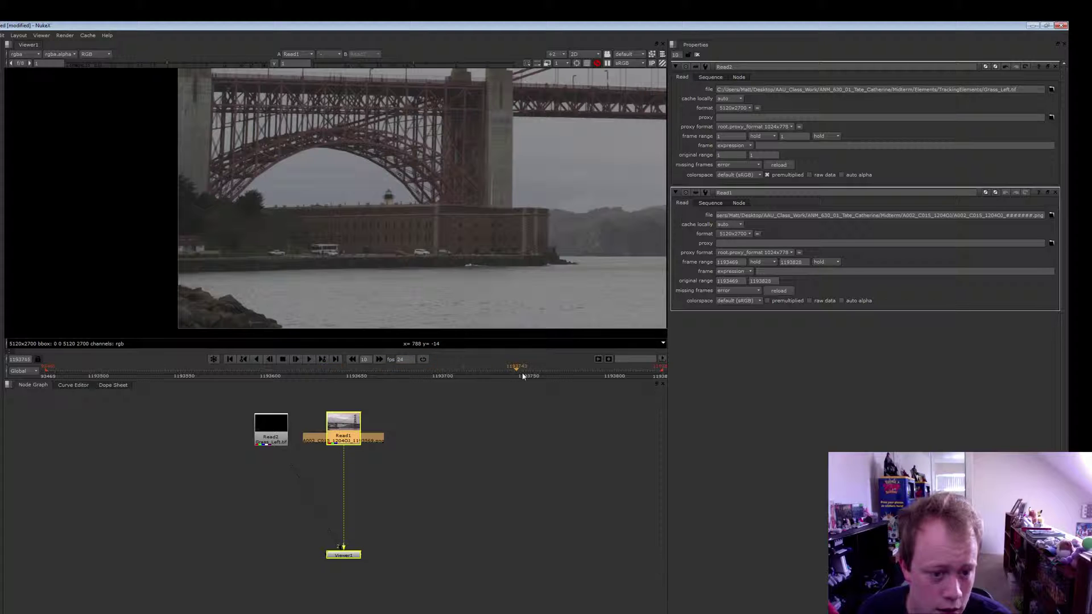
{"action": "left_click", "coordinate": [47, 372]}
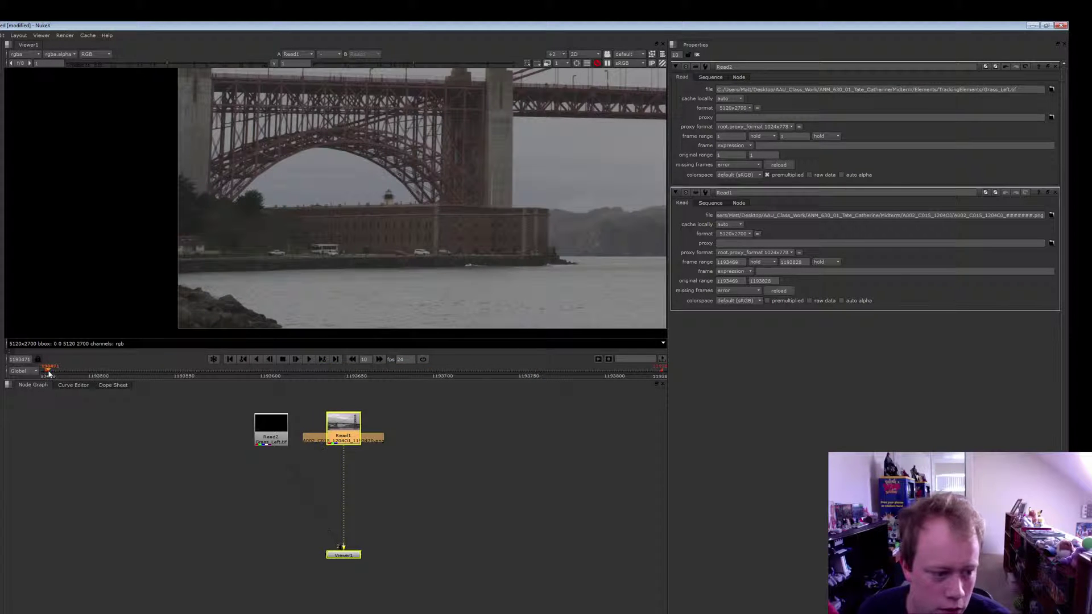
{"action": "left_click", "coordinate": [310, 360]}
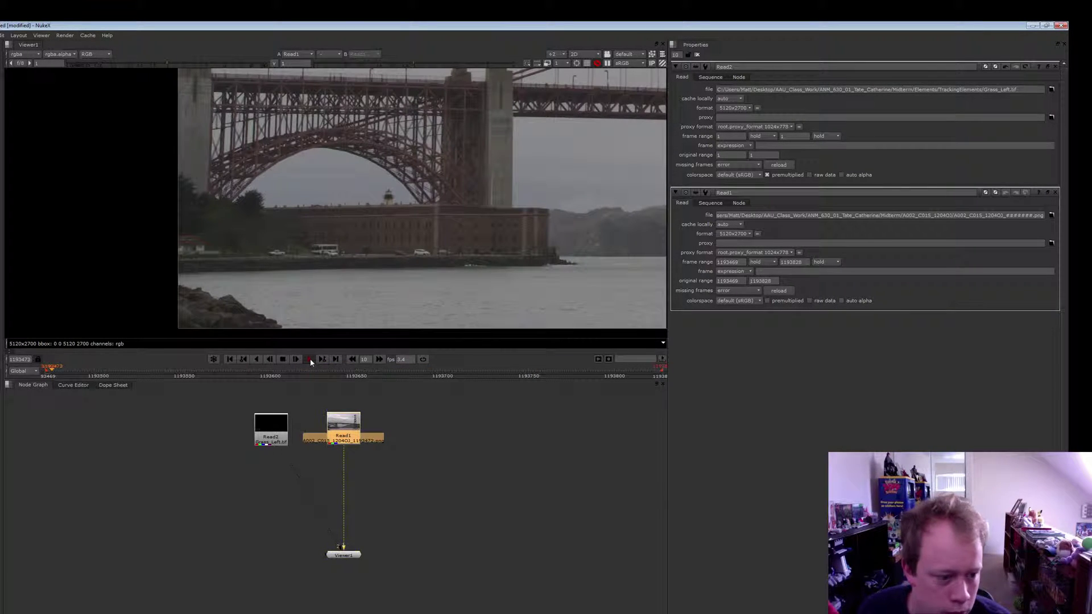
{"action": "left_click_drag", "start_coordinate": [77, 371], "coordinate": [197, 369]}
{"action": "scroll", "coordinate": [411, 209], "scroll_direction": "down", "scroll_amount": 2}
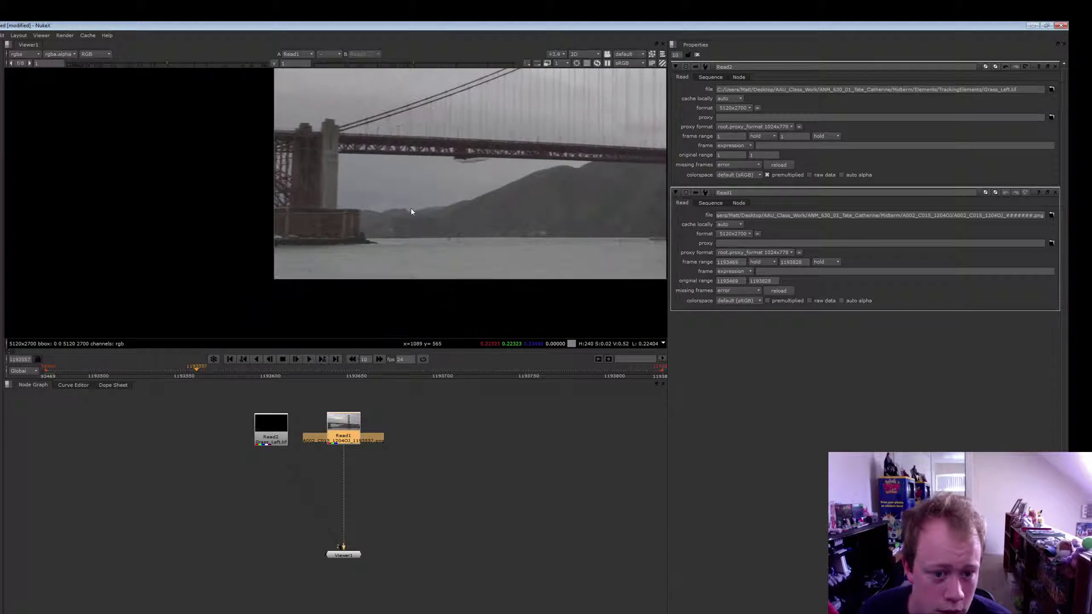
{"action": "left_click_drag", "start_coordinate": [183, 370], "coordinate": [46, 373]}
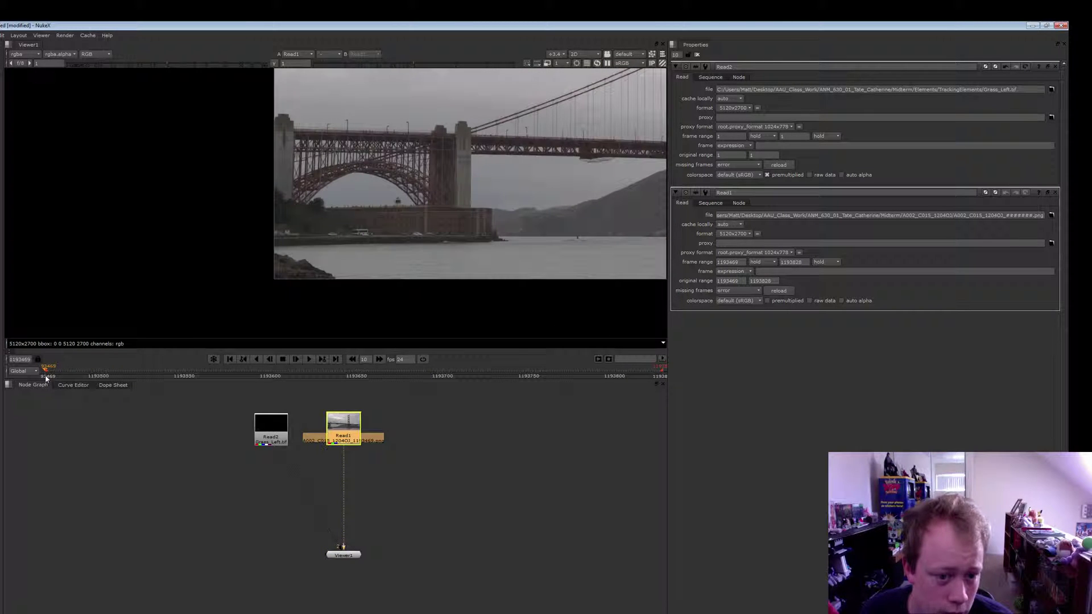
{"action": "scroll", "coordinate": [320, 219], "scroll_direction": "up", "scroll_amount": 2}
{"action": "scroll", "coordinate": [321, 219], "scroll_direction": "up", "scroll_amount": 1}
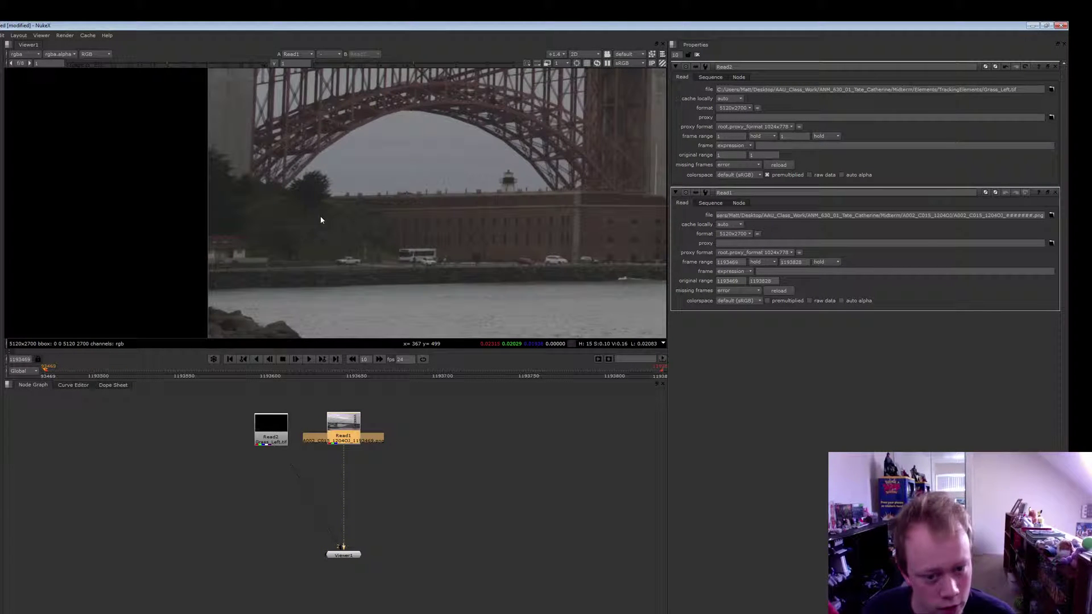
{"action": "scroll", "coordinate": [425, 287], "scroll_direction": "up", "scroll_amount": 1}
{"action": "middle_click_drag", "start_coordinate": [426, 287], "coordinate": [403, 285]}
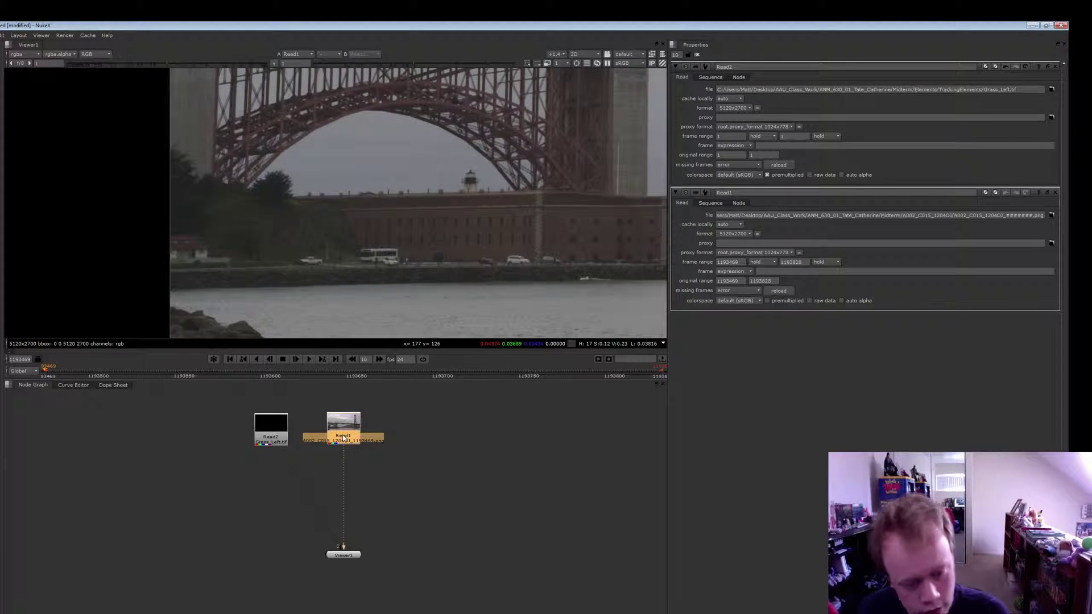
{"action": "key", "text": "Tab"}
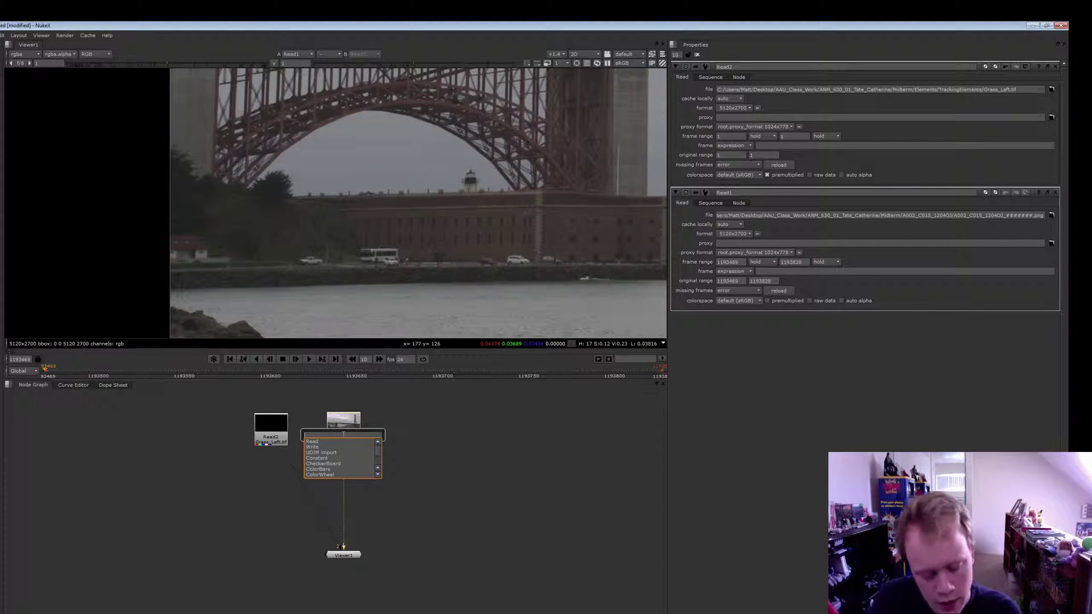
{"action": "type", "text": "tra"}
{"action": "key", "text": "Down"}
{"action": "key", "text": "Down"}
{"action": "key", "text": "Down"}
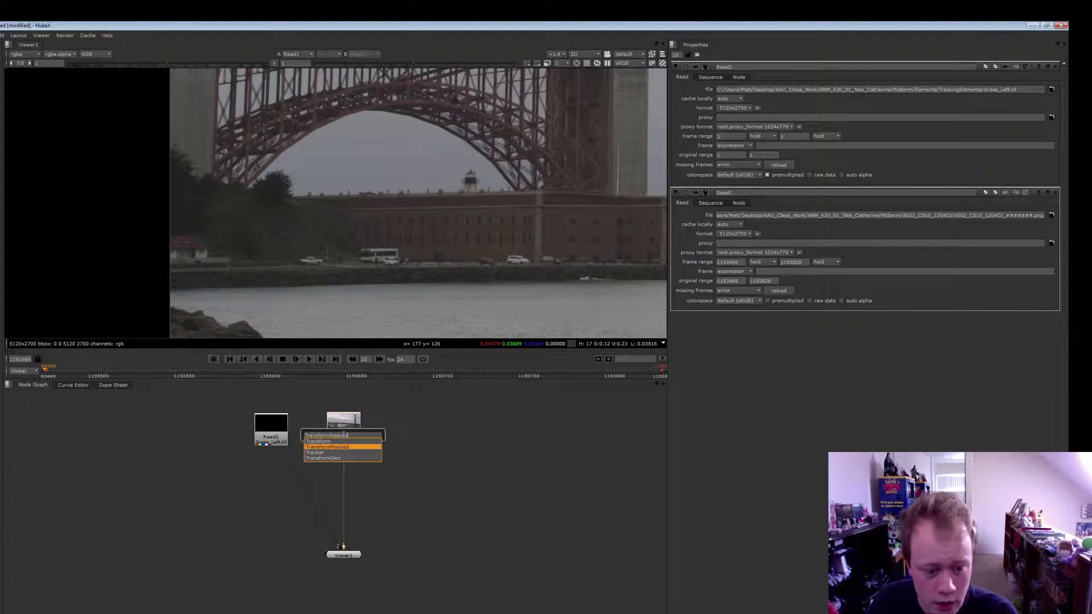
{"action": "key", "text": "Return"}
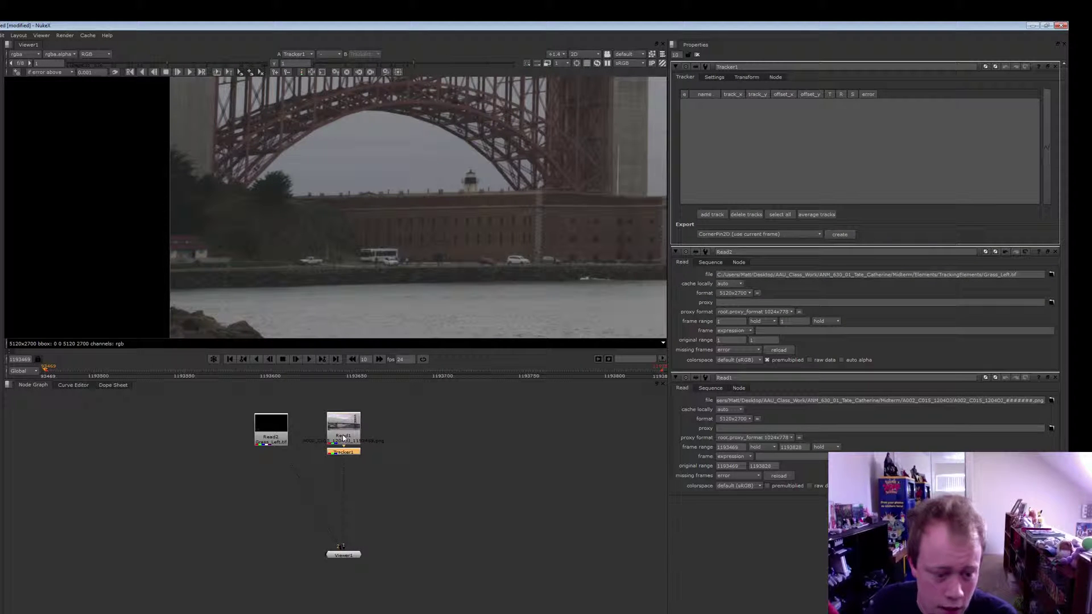
{"action": "left_click_drag", "start_coordinate": [345, 455], "coordinate": [346, 469]}
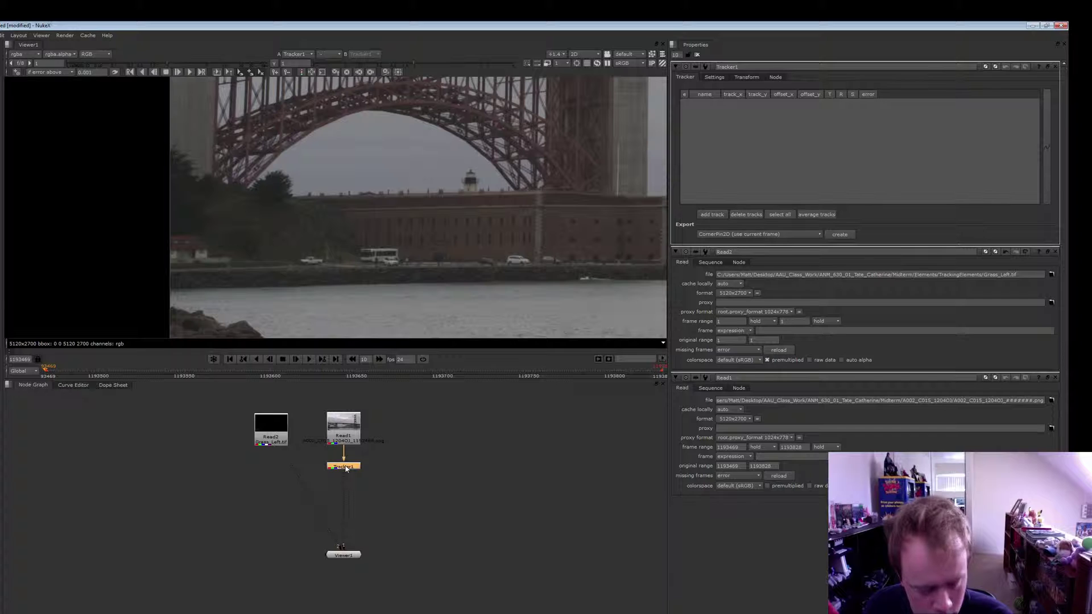
{"action": "key", "text": "Delete"}
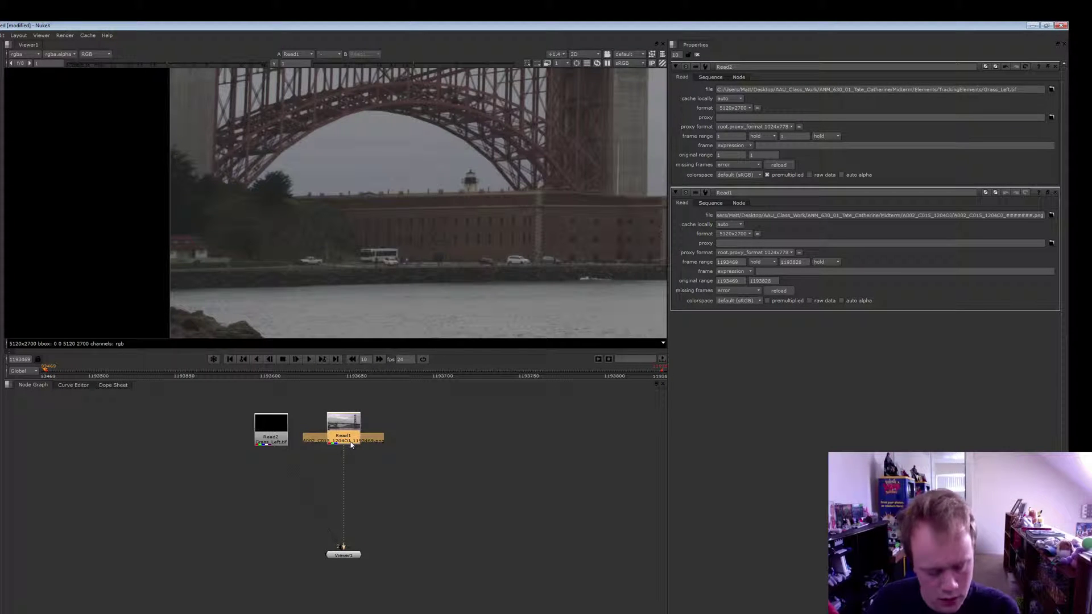
Add a Tracker node as a separate branch off the bridge footage and place it diagonally below the footage node.
{"action": "key", "text": "Tab"}
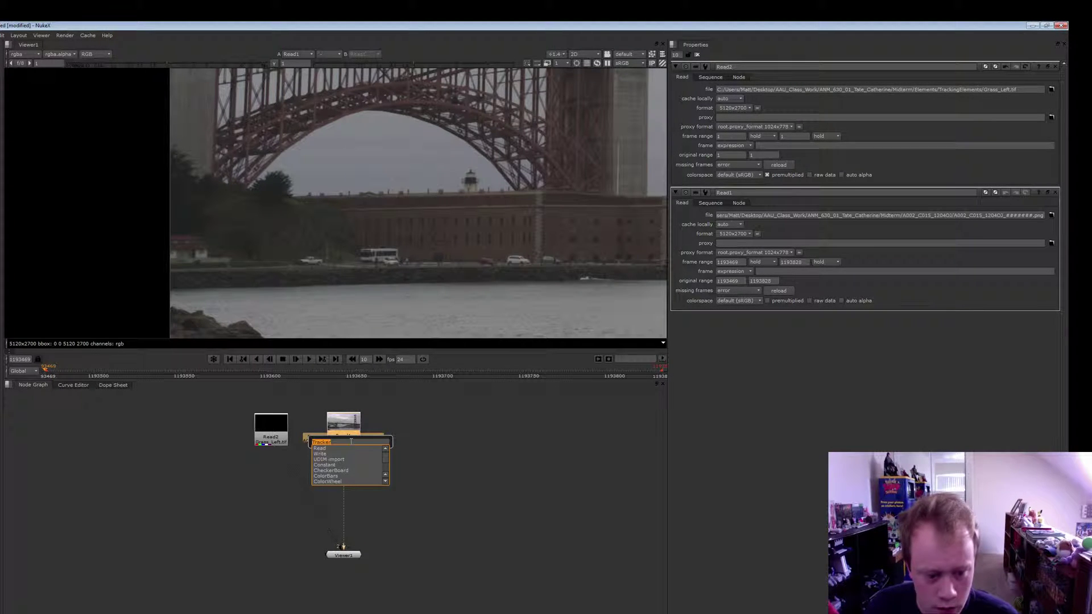
{"action": "key", "text": "Return"}
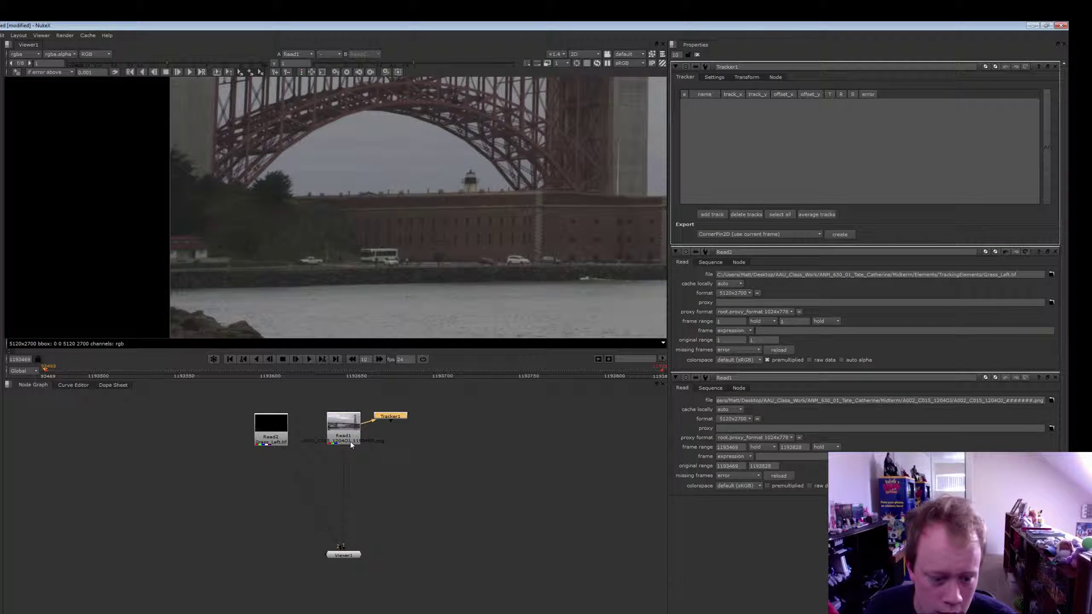
{"action": "left_click_drag", "start_coordinate": [390, 417], "coordinate": [391, 473]}
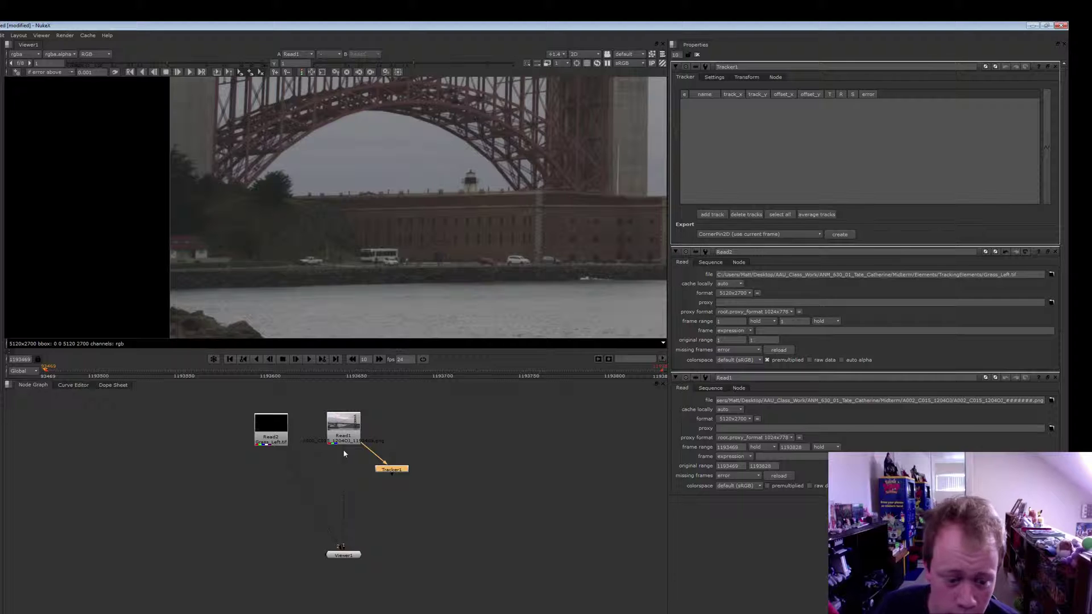
{"action": "left_click_drag", "start_coordinate": [387, 469], "coordinate": [402, 464]}
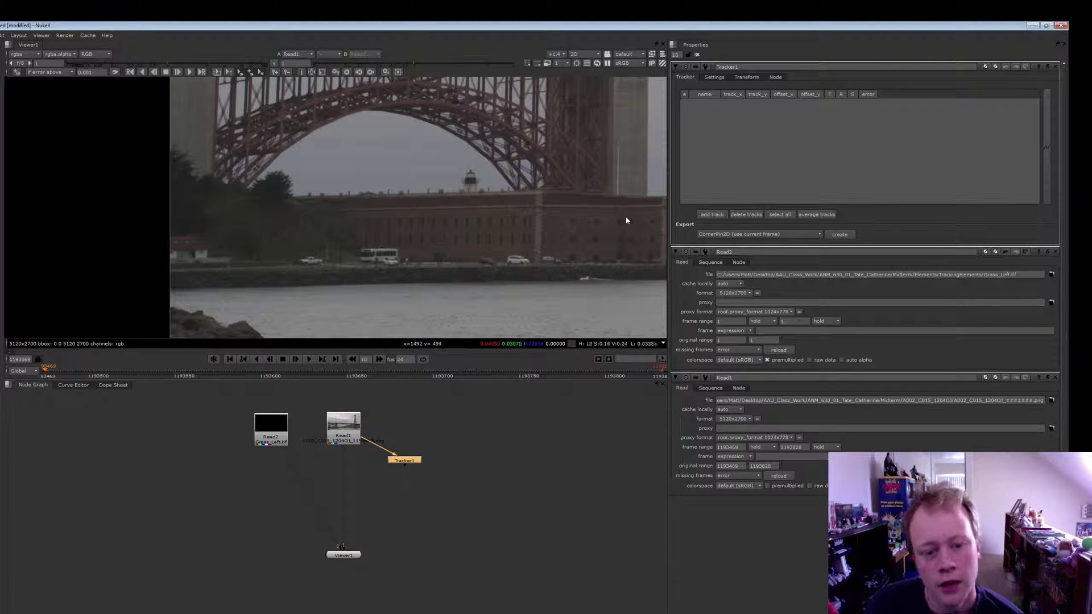
Move the Tracker node level with the bridge footage node and examine the fort, shoreline and parked cars for a trackable feature.
{"action": "left_click_drag", "start_coordinate": [410, 461], "coordinate": [424, 429]}
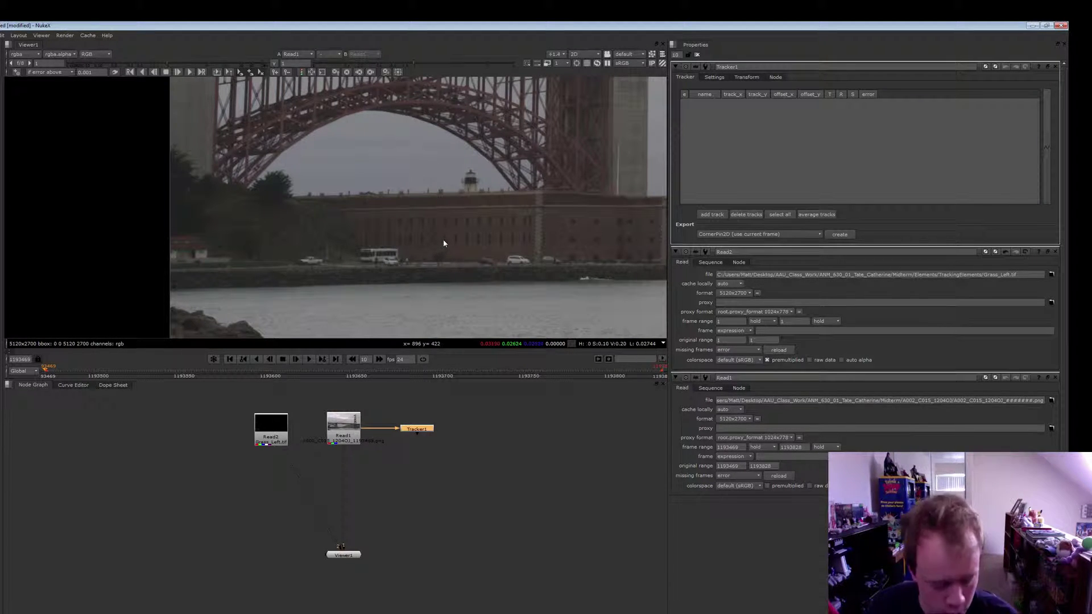
{"action": "scroll", "coordinate": [444, 243], "scroll_direction": "down", "scroll_amount": 4}
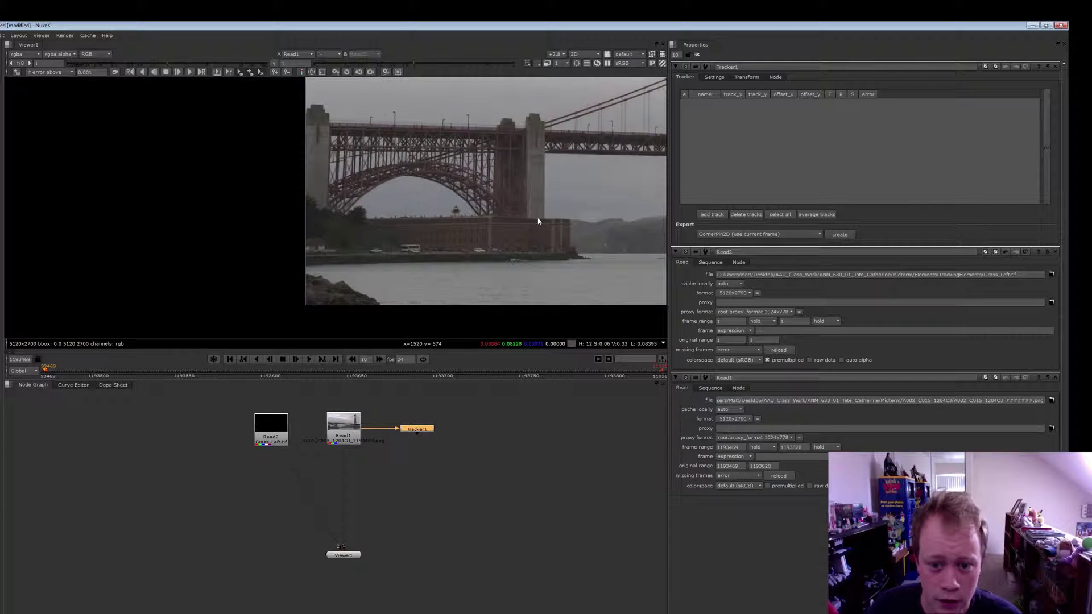
{"action": "middle_click_drag", "start_coordinate": [538, 221], "coordinate": [445, 230]}
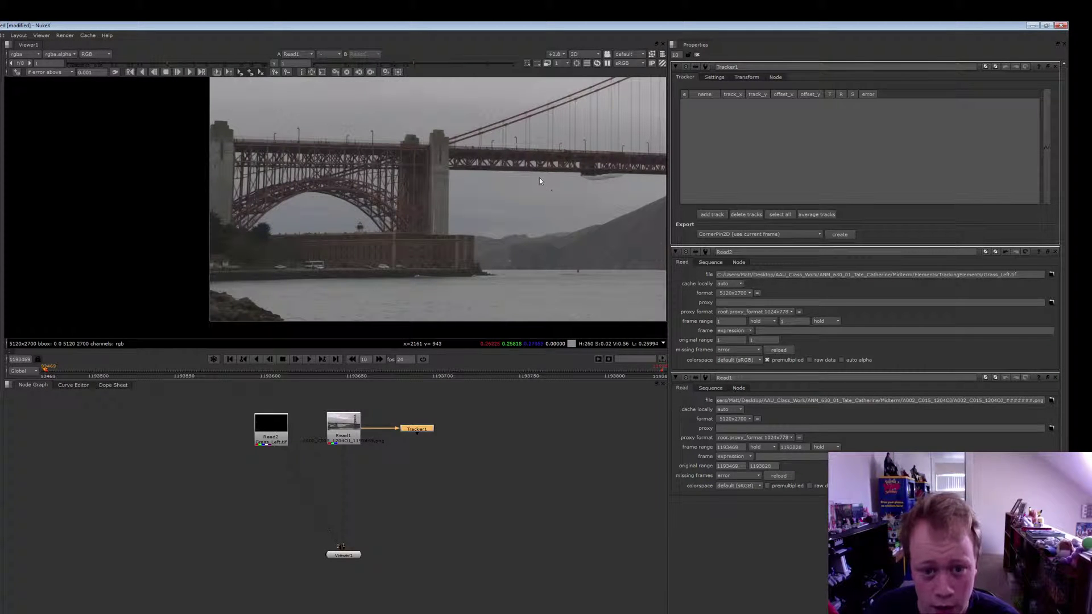
{"action": "middle_click_drag", "start_coordinate": [540, 181], "coordinate": [464, 226]}
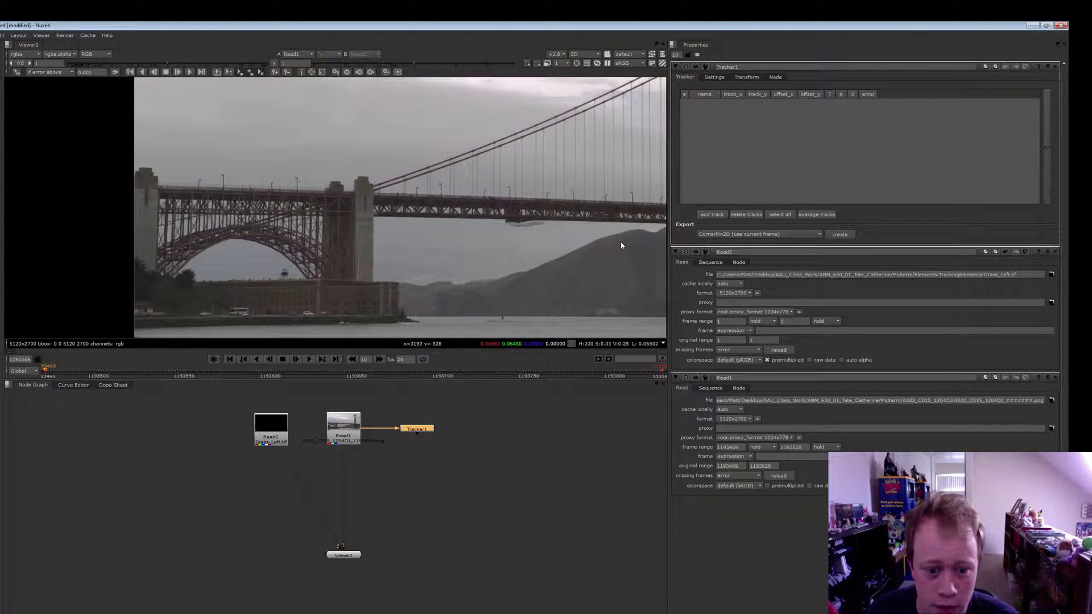
{"action": "scroll", "coordinate": [529, 258], "scroll_direction": "down", "scroll_amount": 3}
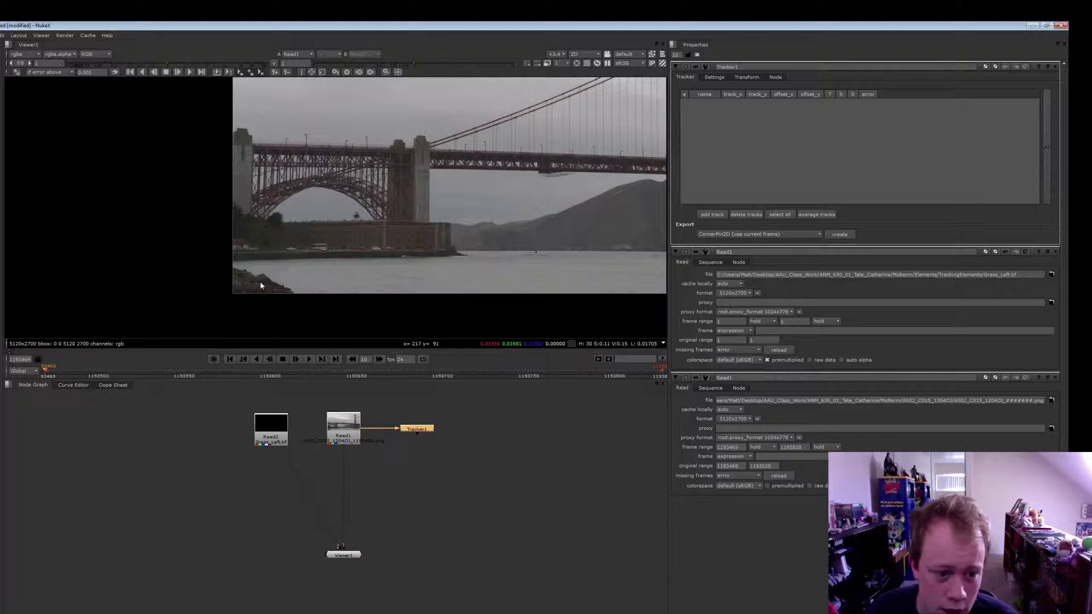
{"action": "scroll", "coordinate": [265, 282], "scroll_direction": "up", "scroll_amount": 2}
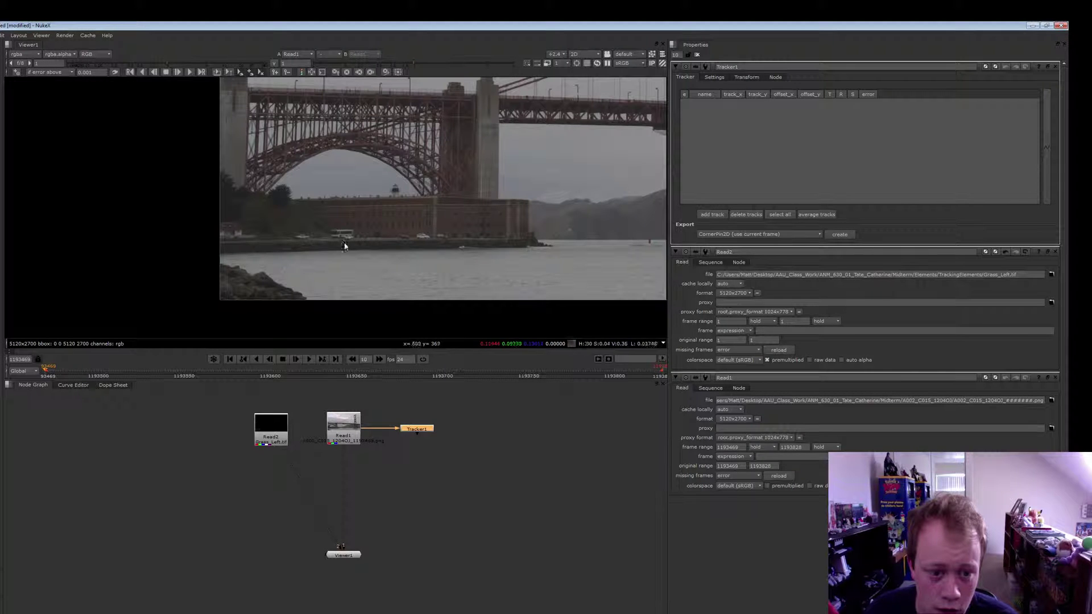
{"action": "scroll", "coordinate": [343, 235], "scroll_direction": "up", "scroll_amount": 2}
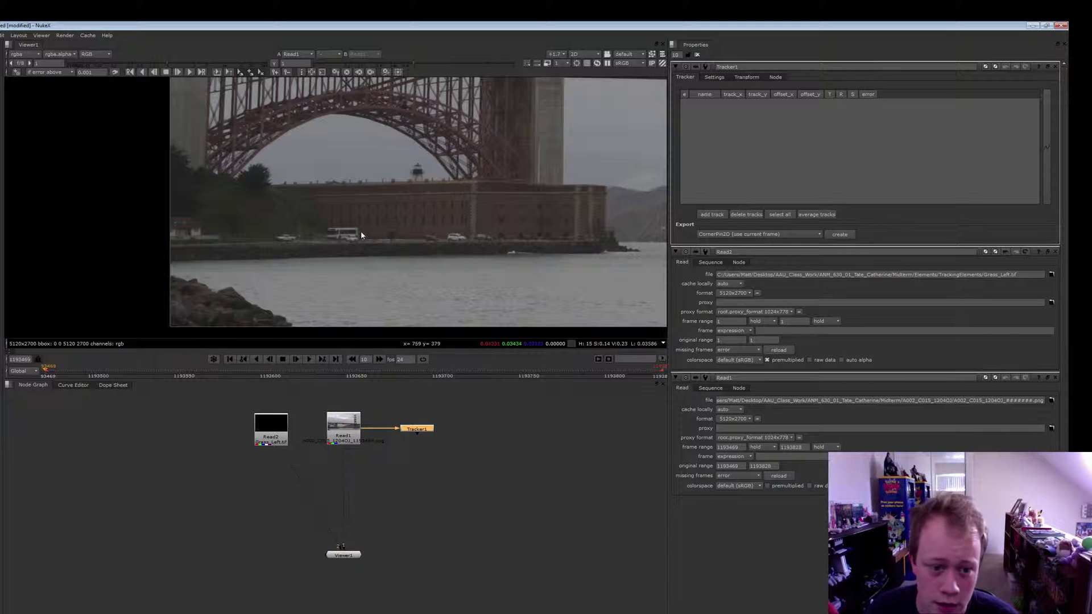
{"action": "scroll", "coordinate": [349, 267], "scroll_direction": "up", "scroll_amount": 1}
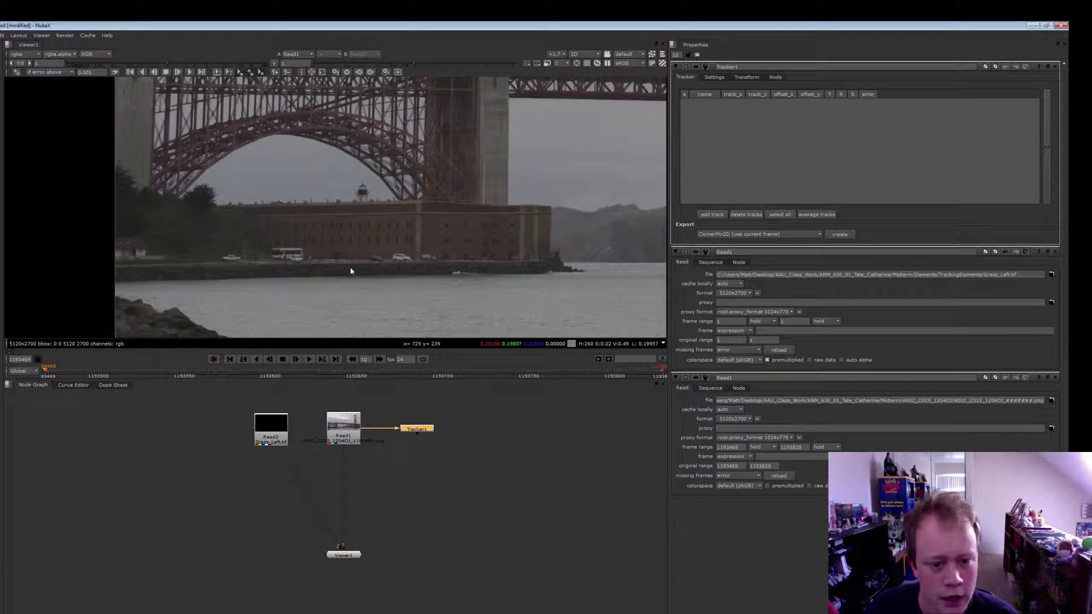
{"action": "scroll", "coordinate": [349, 267], "scroll_direction": "up", "scroll_amount": 3}
{"action": "mouse_move", "coordinate": [348, 272]}
{"action": "middle_mouse_down"}
{"action": "mouse_move", "coordinate": [385, 284]}
{"action": "mouse_move", "coordinate": [366, 285]}
{"action": "middle_mouse_up"}
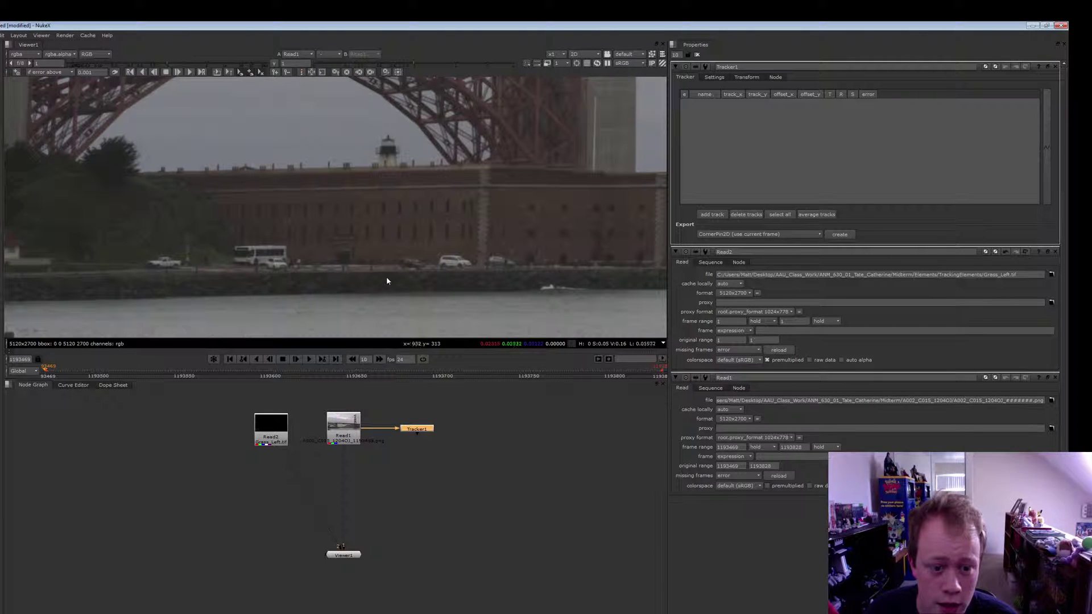
{"action": "scroll", "coordinate": [412, 267], "scroll_direction": "up", "scroll_amount": 1}
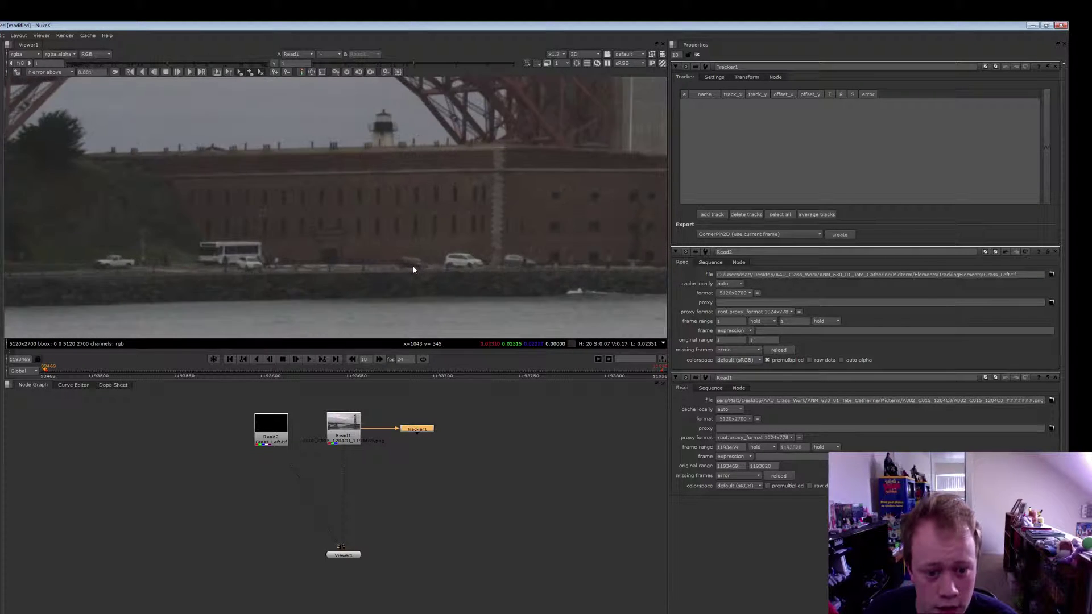
{"action": "scroll", "coordinate": [413, 270], "scroll_direction": "up", "scroll_amount": 1}
{"action": "scroll", "coordinate": [416, 267], "scroll_direction": "down", "scroll_amount": 2}
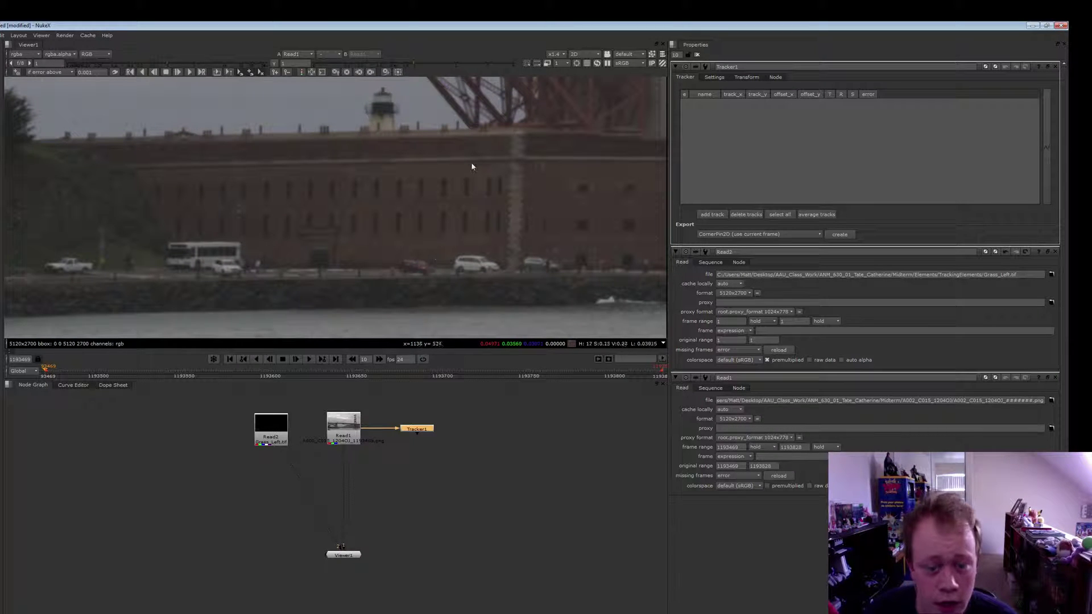
{"action": "left_click", "coordinate": [578, 64]}
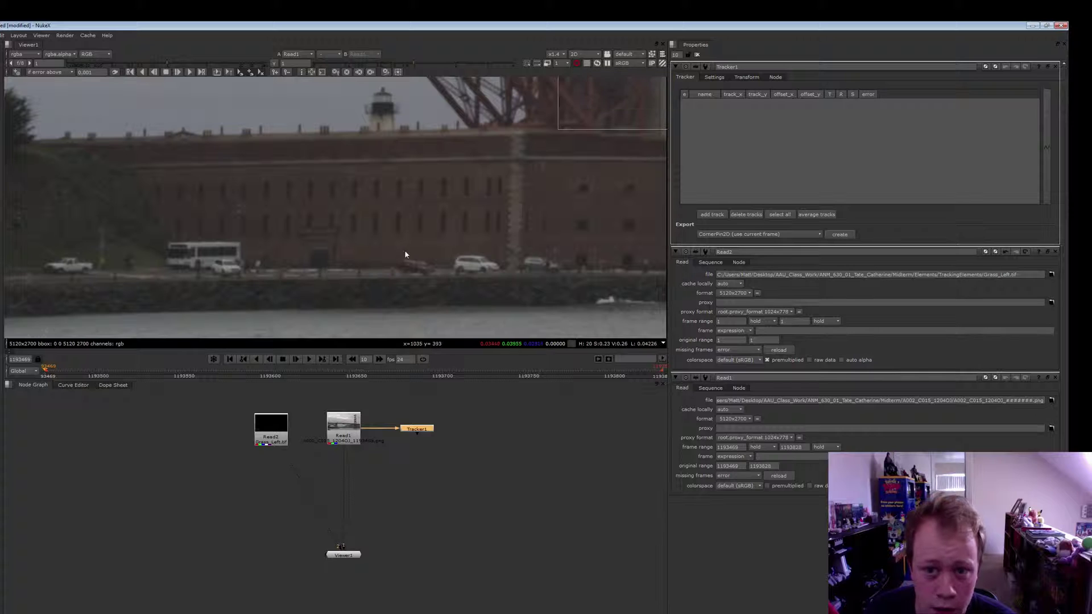
{"action": "scroll", "coordinate": [539, 181], "scroll_direction": "down", "scroll_amount": 4}
{"action": "scroll", "coordinate": [432, 264], "scroll_direction": "up", "scroll_amount": 2}
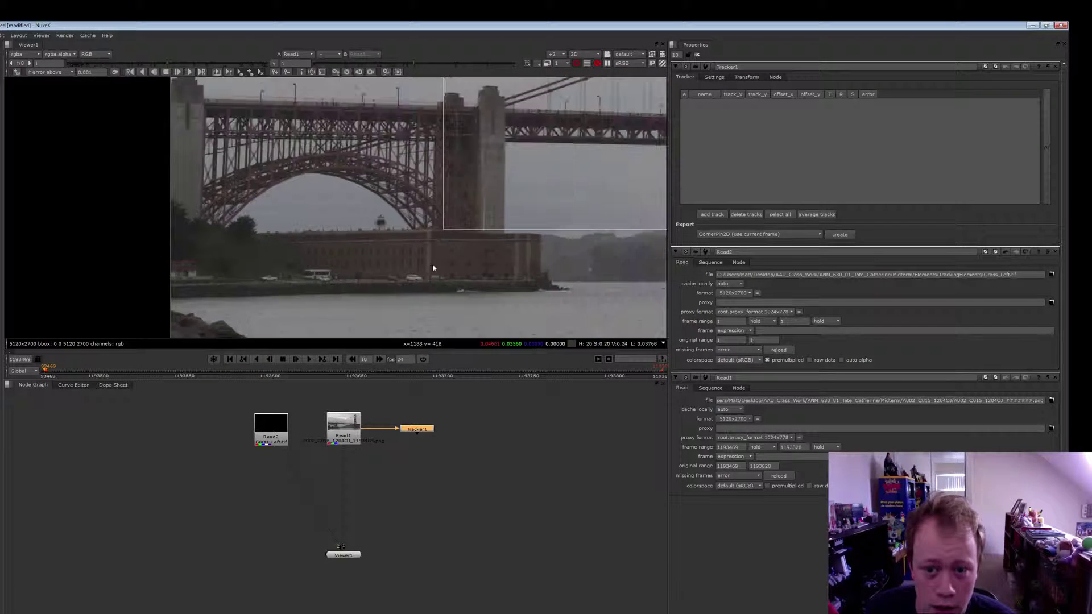
{"action": "middle_click_drag", "start_coordinate": [429, 288], "coordinate": [441, 193]}
{"action": "left_click", "coordinate": [577, 64]}
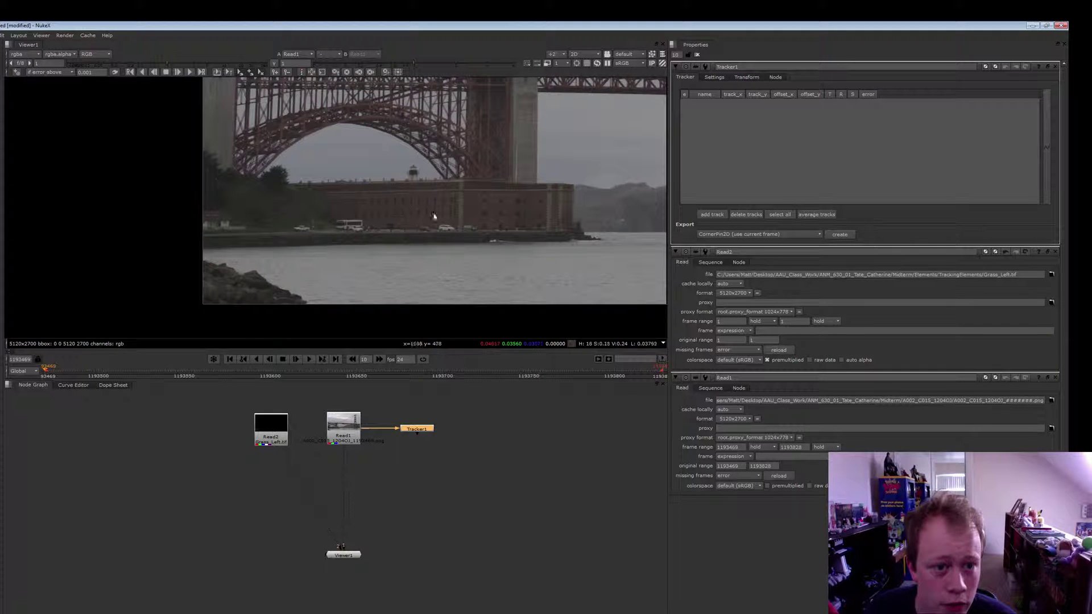
Add a track point centred on the dark red car in front of the fort, at about x 1041, y 350.
{"action": "scroll", "coordinate": [437, 217], "scroll_direction": "up", "scroll_amount": 3}
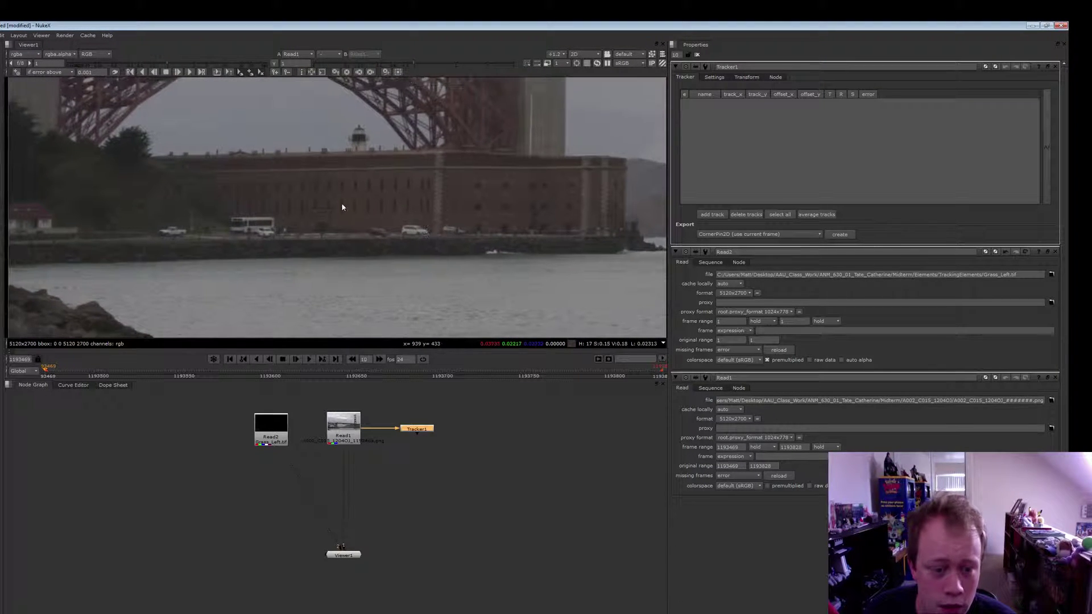
{"action": "scroll", "coordinate": [342, 207], "scroll_direction": "up", "scroll_amount": 4}
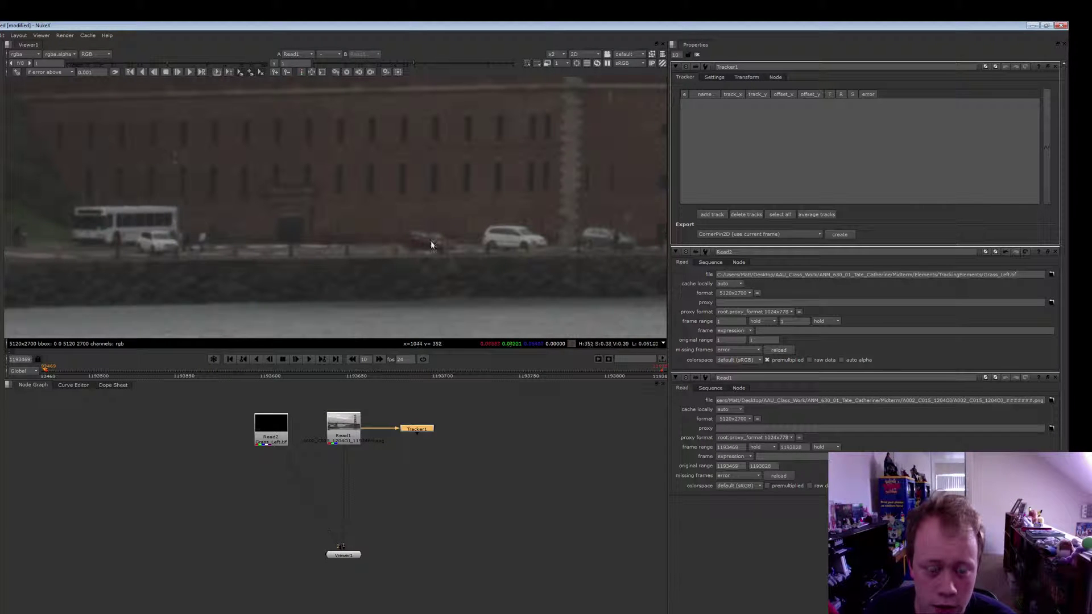
{"action": "scroll", "coordinate": [414, 247], "scroll_direction": "up", "scroll_amount": 3}
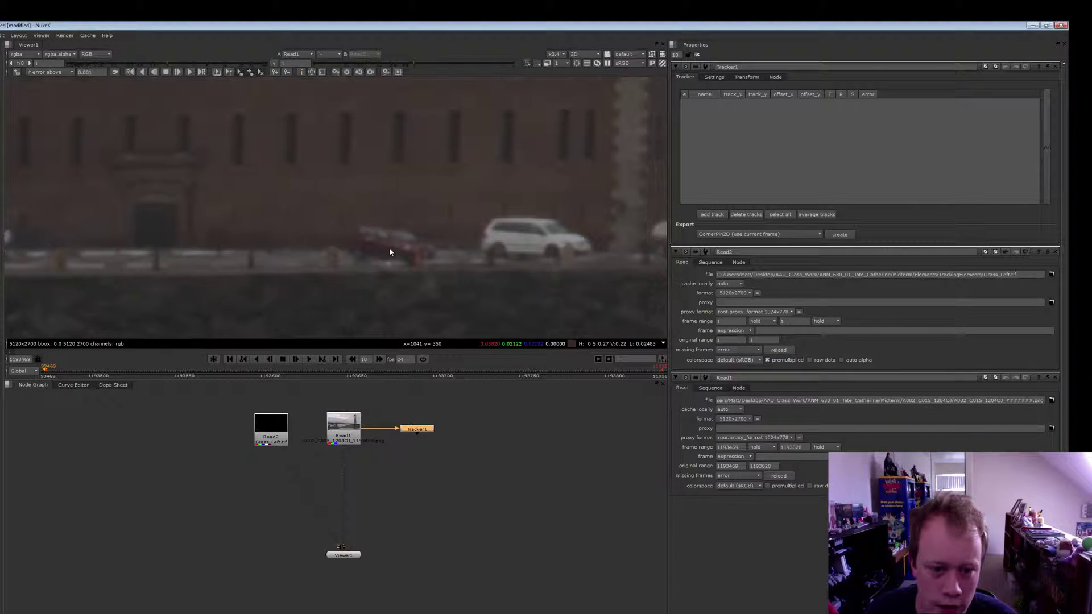
{"action": "middle_click_drag", "start_coordinate": [391, 250], "coordinate": [375, 272]}
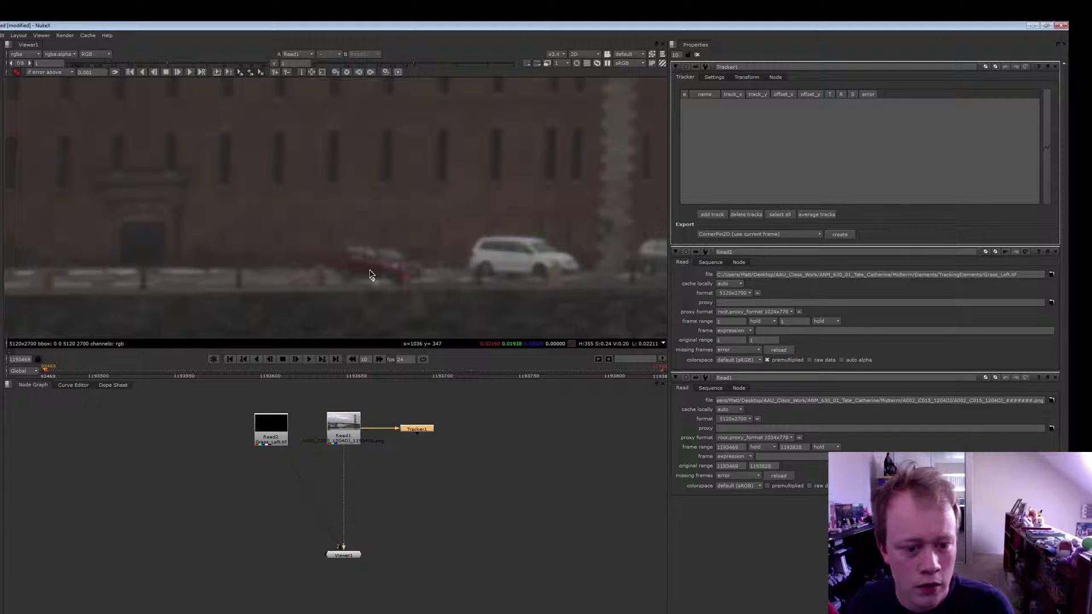
{"action": "key", "text": "ctrl+alt"}
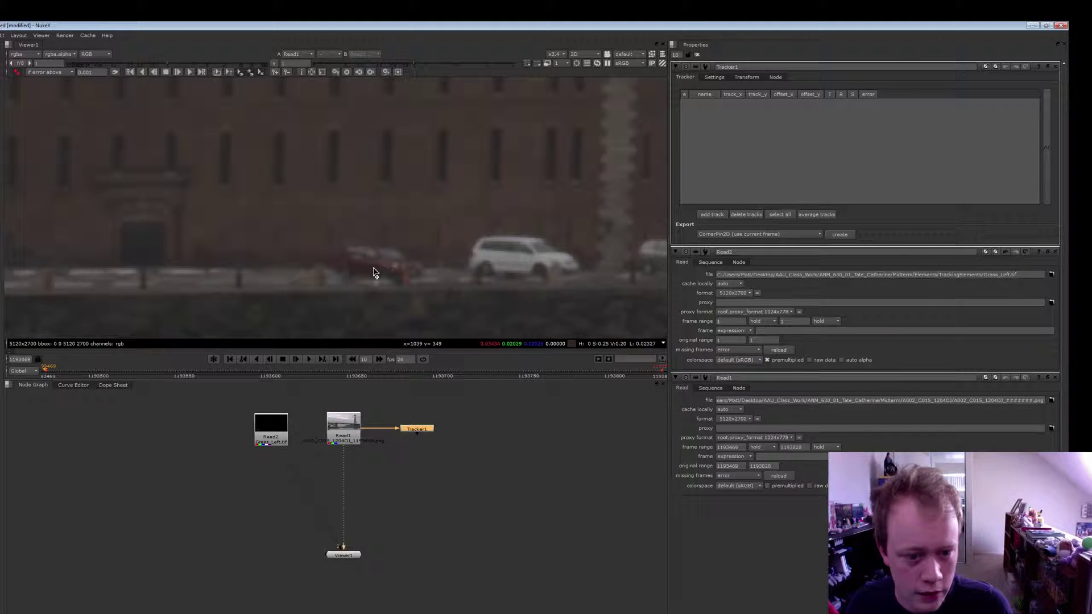
{"action": "left_click", "coordinate": [373, 269], "text": "ctrl+alt"}
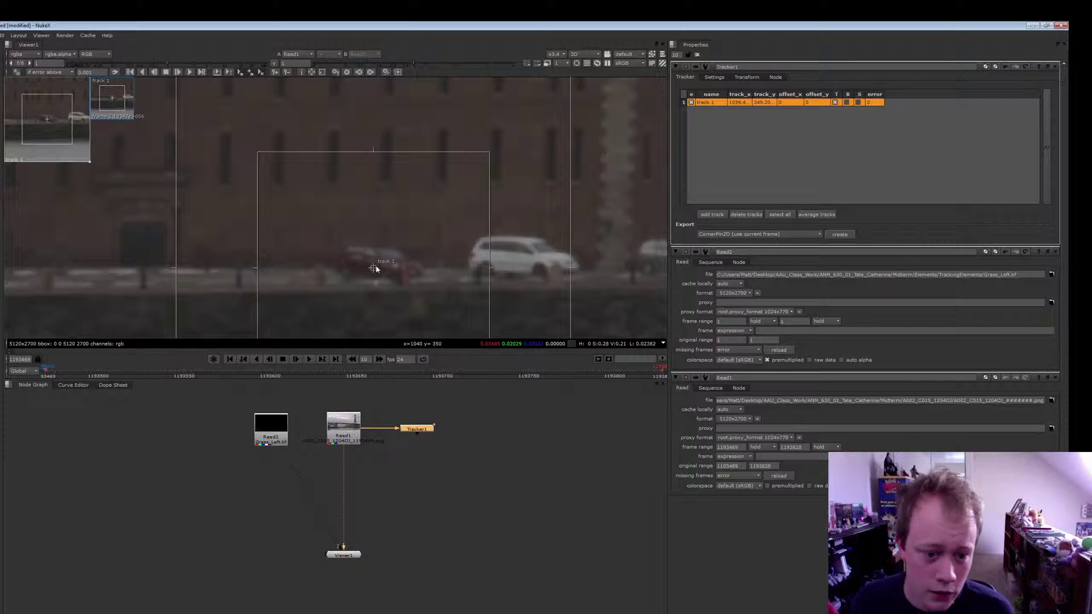
{"action": "left_click_drag", "start_coordinate": [374, 269], "coordinate": [376, 268]}
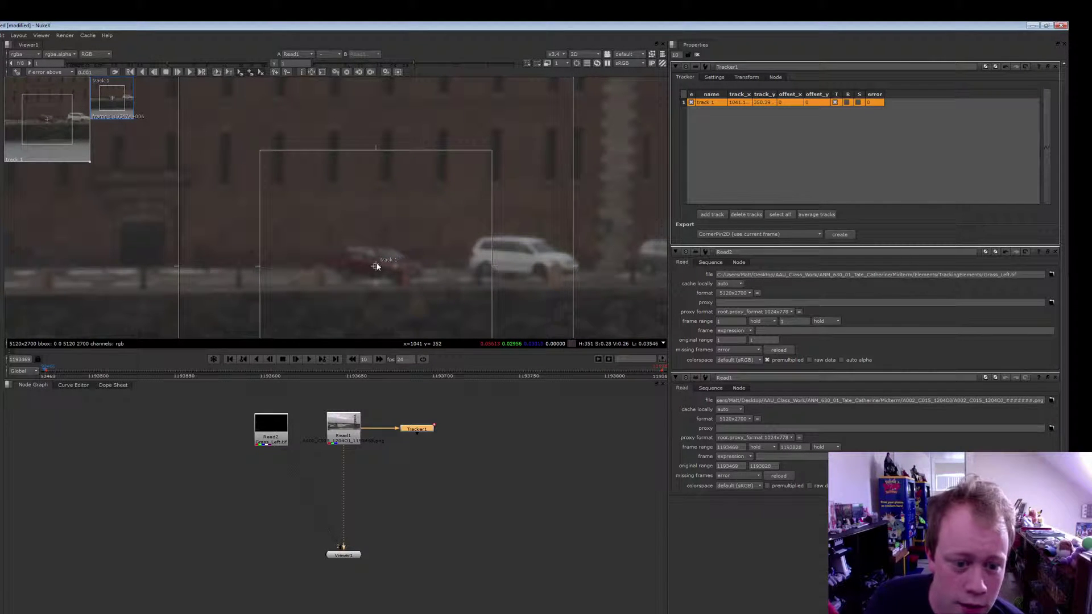
Reduce the height of the track's outer search box and slightly lower the top of its inner pattern box.
{"action": "scroll", "coordinate": [376, 267], "scroll_direction": "down", "scroll_amount": 3}
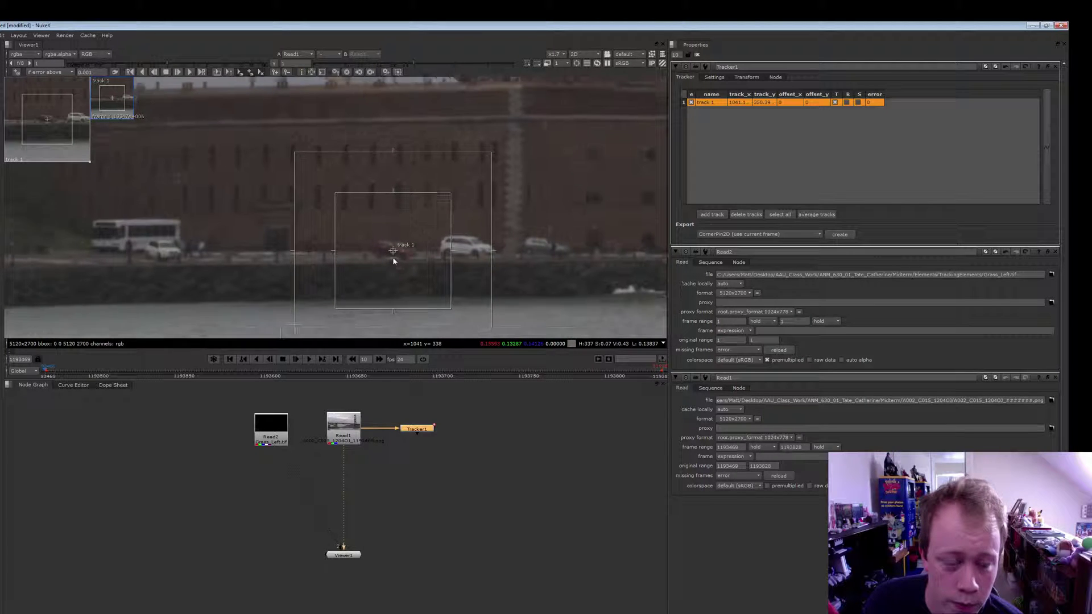
{"action": "scroll", "coordinate": [393, 261], "scroll_direction": "up", "scroll_amount": 4}
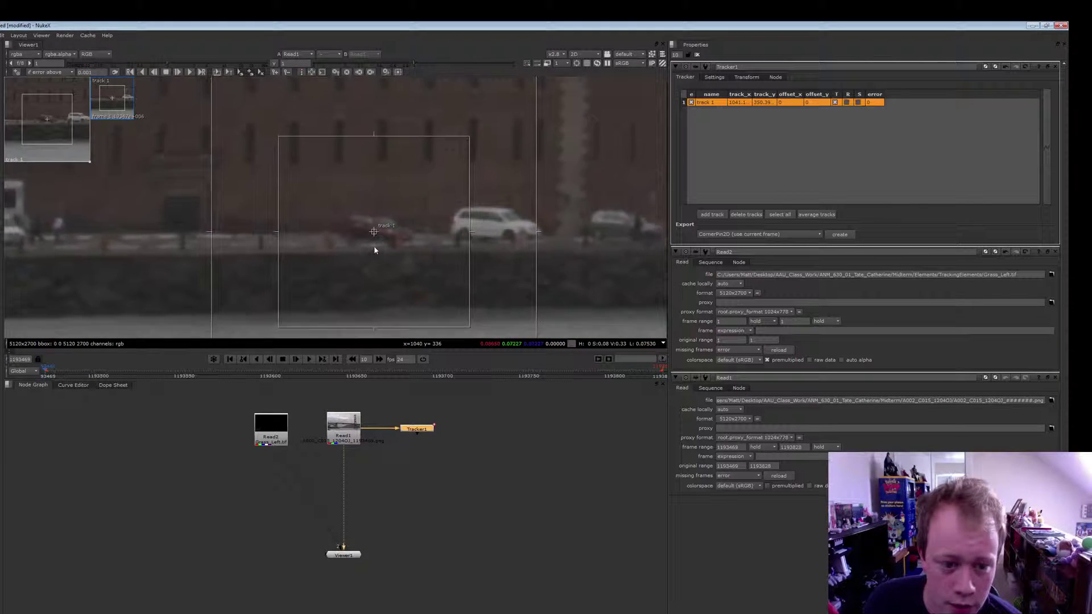
{"action": "scroll", "coordinate": [374, 245], "scroll_direction": "down", "scroll_amount": 2}
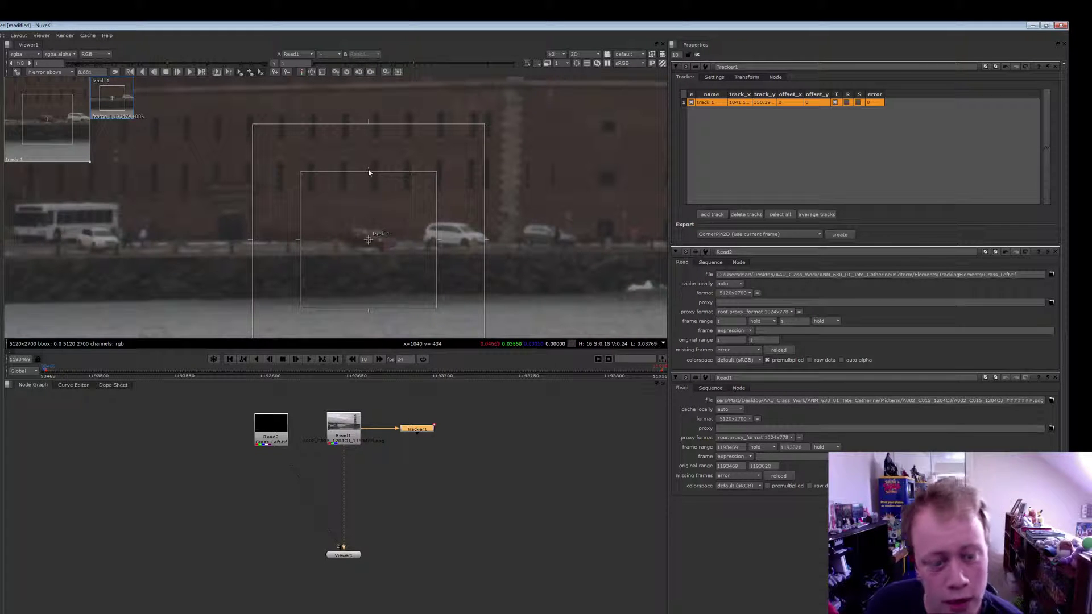
{"action": "left_click_drag", "start_coordinate": [369, 186], "coordinate": [369, 178]}
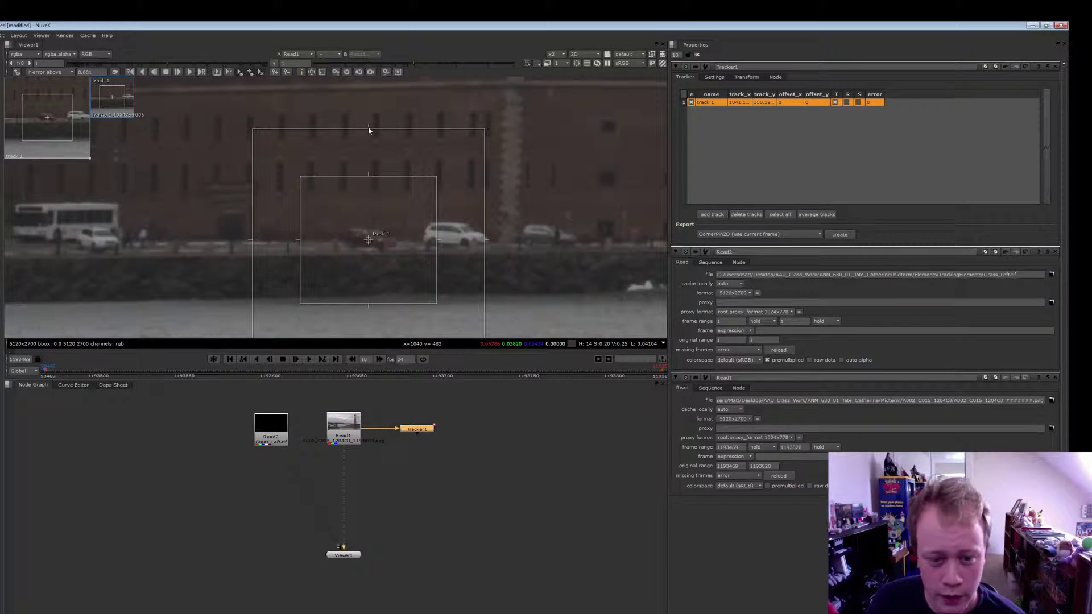
{"action": "left_click_drag", "start_coordinate": [368, 132], "coordinate": [369, 149]}
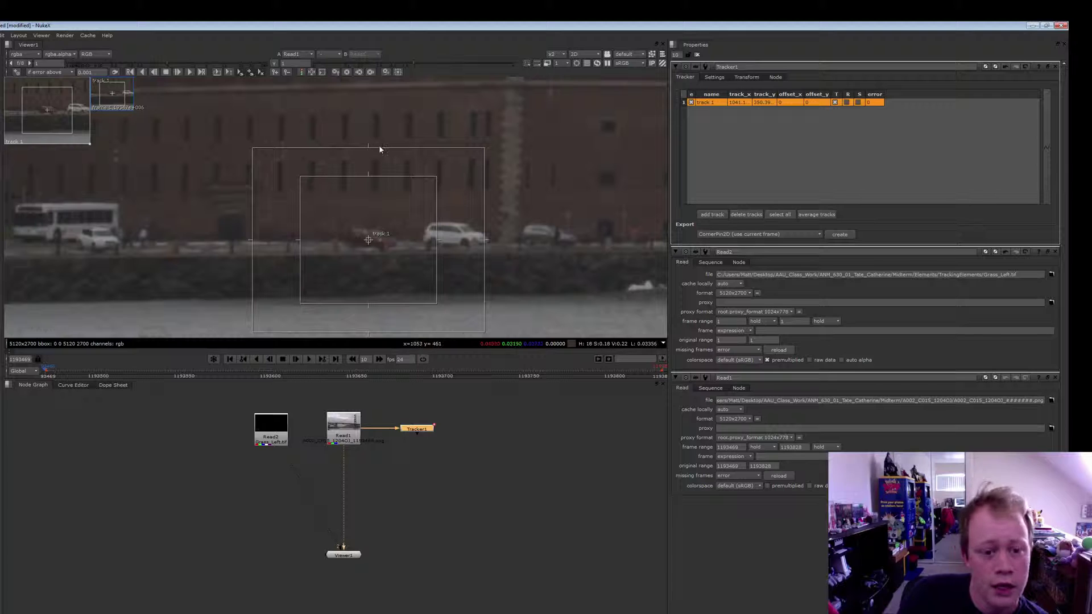
{"action": "left_click_drag", "start_coordinate": [369, 147], "coordinate": [368, 150]}
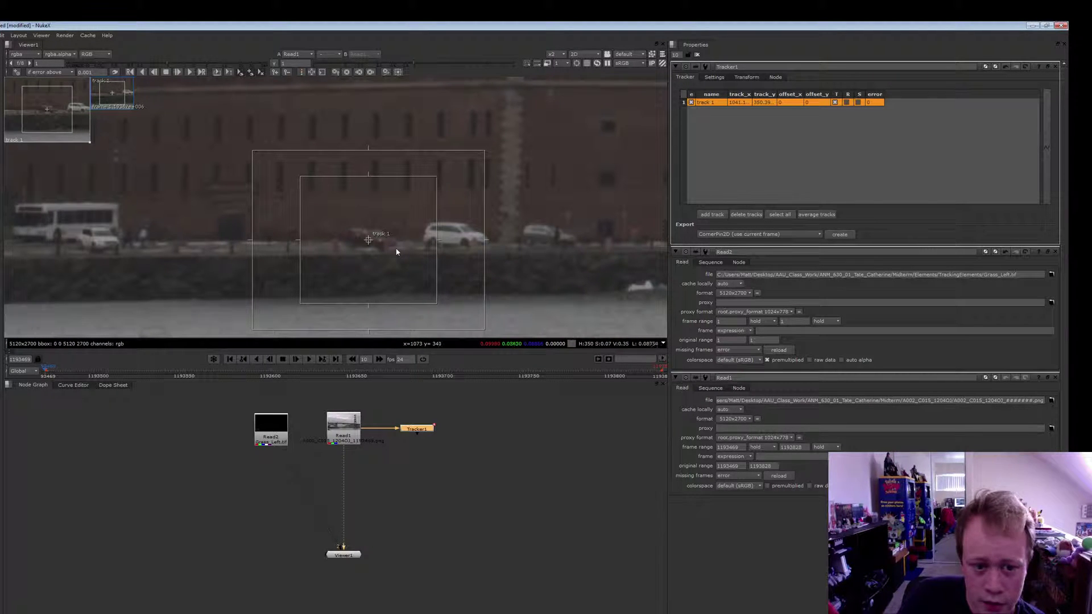
{"action": "left_click_drag", "start_coordinate": [368, 150], "coordinate": [368, 156]}
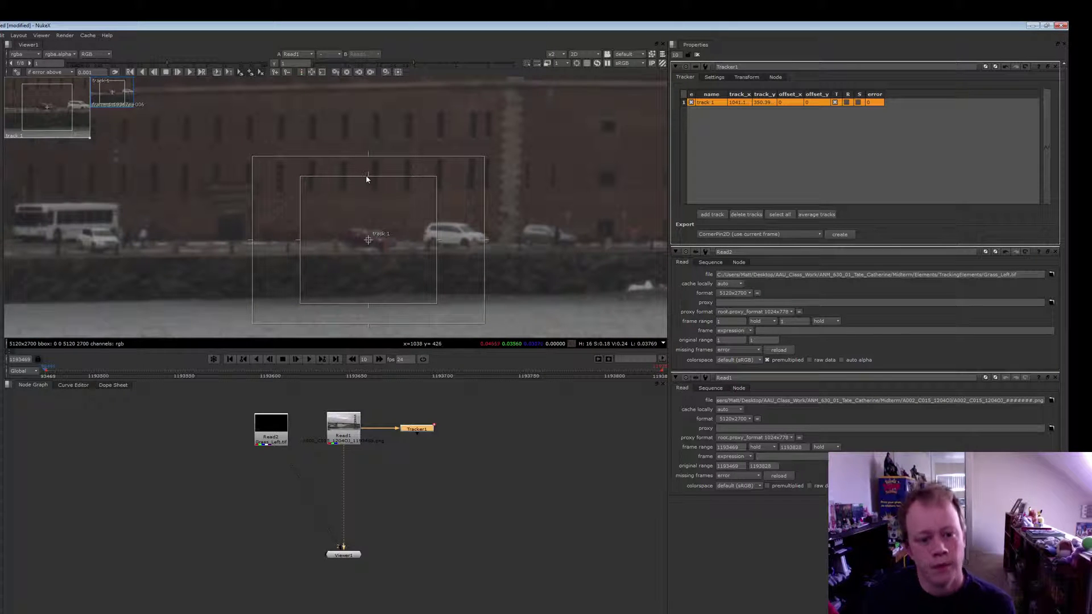
Shrink the track's inner pattern box in height and width until it fits closely around the dark red car.
{"action": "left_click_drag", "start_coordinate": [368, 179], "coordinate": [374, 221]}
{"action": "scroll", "coordinate": [380, 229], "scroll_direction": "up", "scroll_amount": 3}
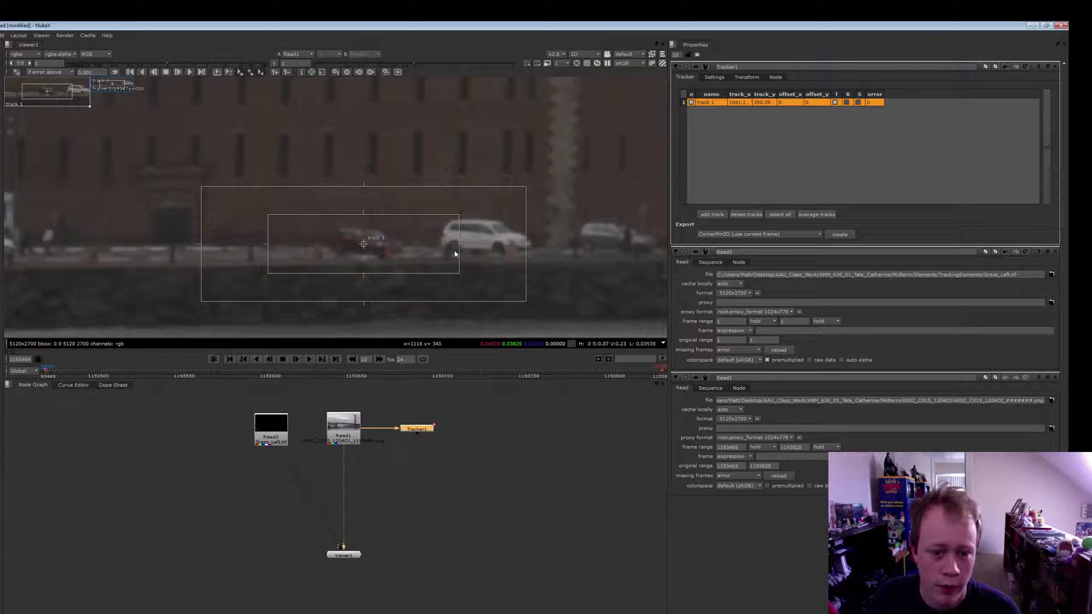
{"action": "left_click_drag", "start_coordinate": [459, 245], "coordinate": [402, 250]}
{"action": "scroll", "coordinate": [389, 249], "scroll_direction": "up", "scroll_amount": 3}
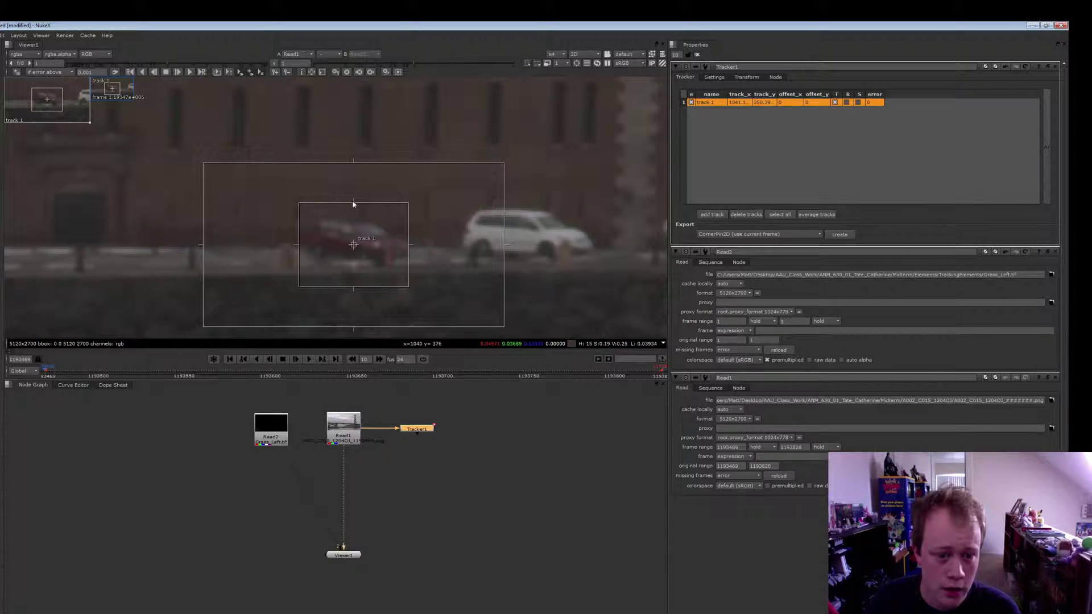
{"action": "left_click_drag", "start_coordinate": [353, 203], "coordinate": [353, 212]}
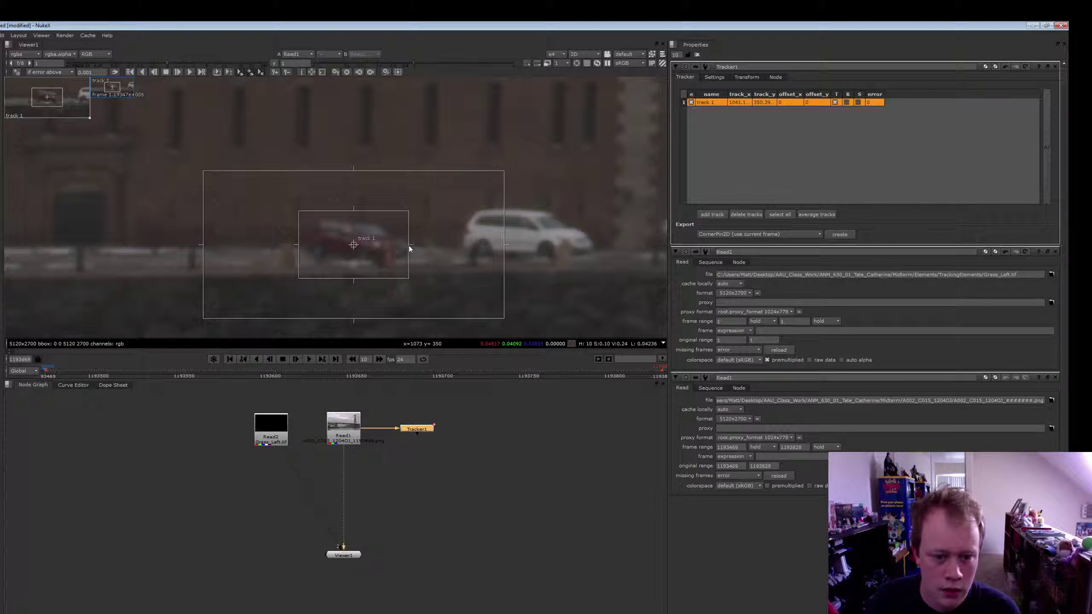
{"action": "left_click_drag", "start_coordinate": [409, 248], "coordinate": [413, 248]}
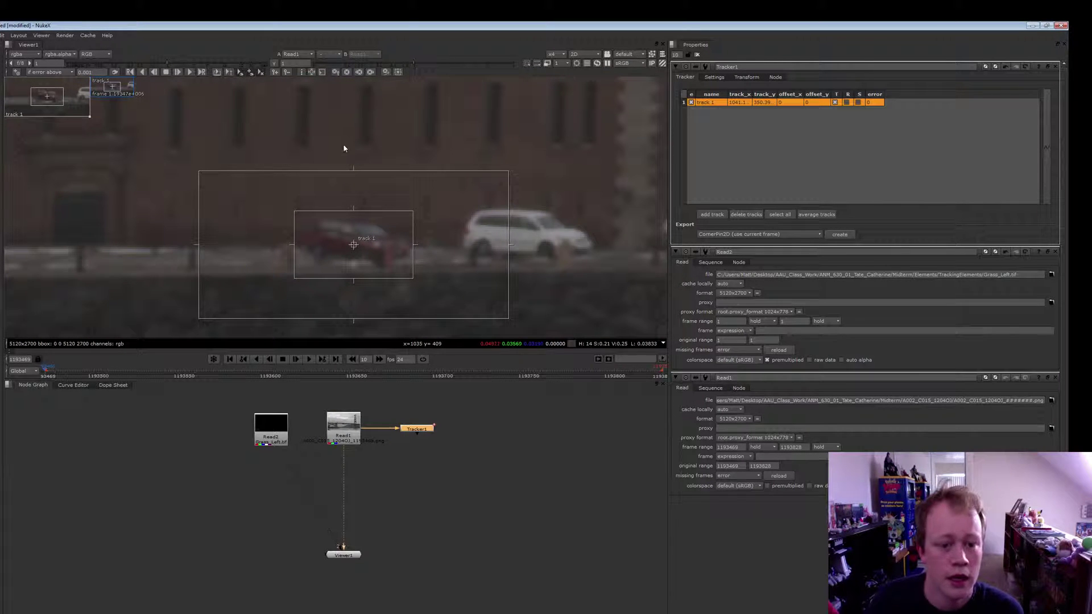
Tighten the outer search box around the pattern box in height and width, keeping the white car outside it.
{"action": "mouse_move", "coordinate": [353, 174]}
{"action": "left_mouse_down"}
{"action": "mouse_move", "coordinate": [353, 160]}
{"action": "mouse_move", "coordinate": [356, 178]}
{"action": "left_mouse_up"}
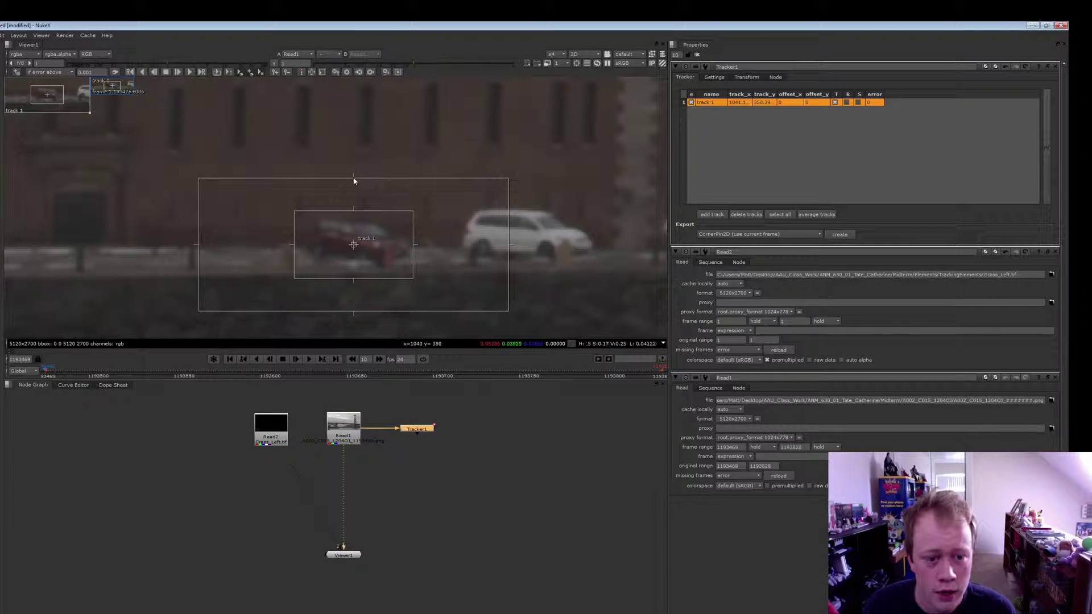
{"action": "left_click_drag", "start_coordinate": [353, 186], "coordinate": [352, 185]}
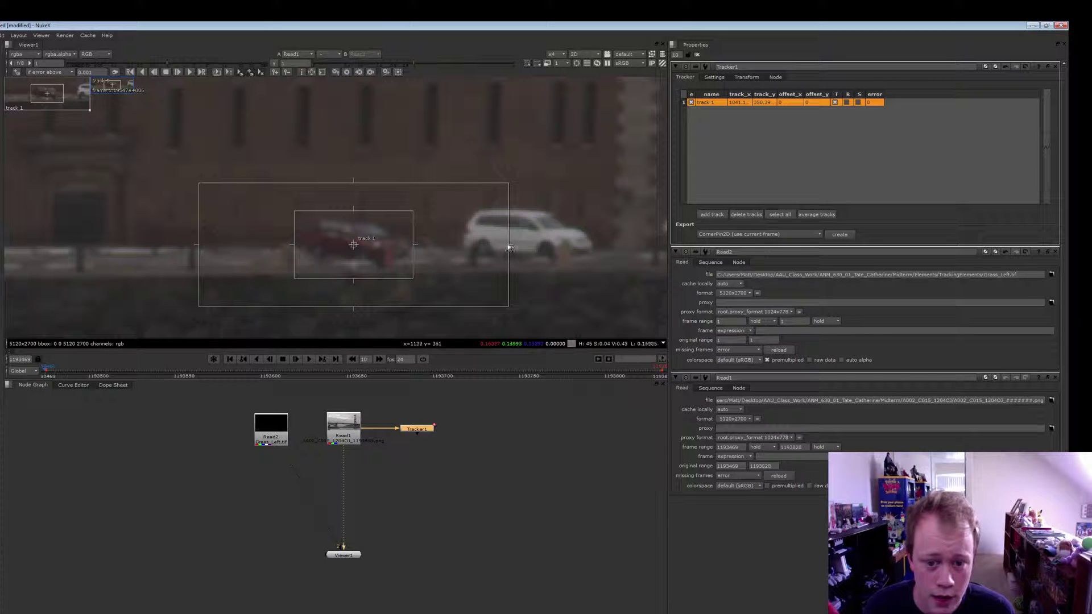
{"action": "left_click_drag", "start_coordinate": [510, 244], "coordinate": [458, 248]}
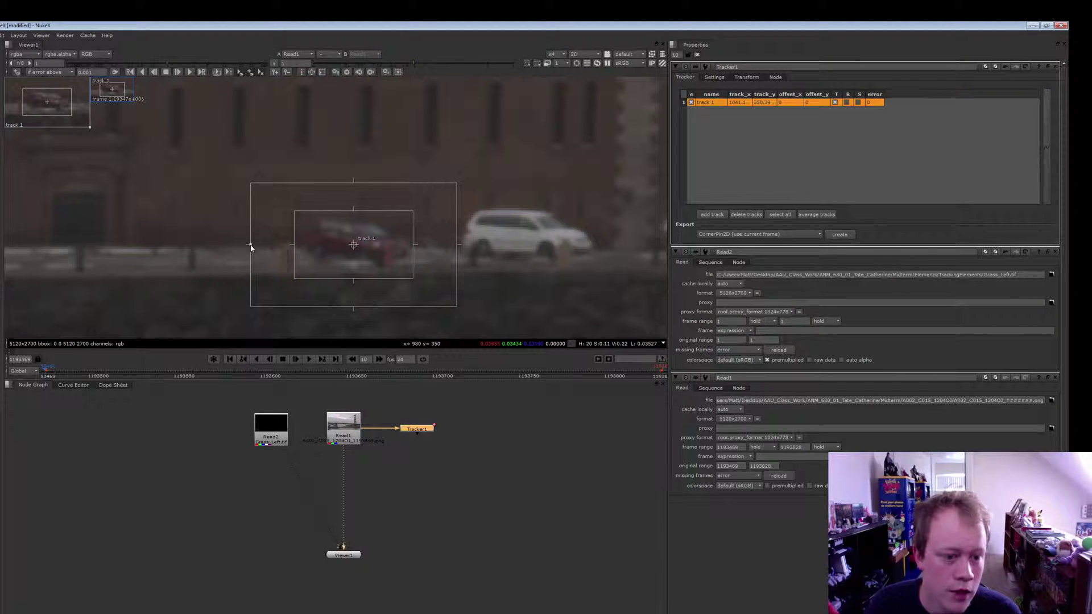
Extend the outer search box further to the left of the dark red car and track the point forward until it exits the frame.
{"action": "mouse_move", "coordinate": [251, 247]}
{"action": "left_mouse_down"}
{"action": "mouse_move", "coordinate": [239, 246]}
{"action": "mouse_move", "coordinate": [252, 247]}
{"action": "left_mouse_up"}
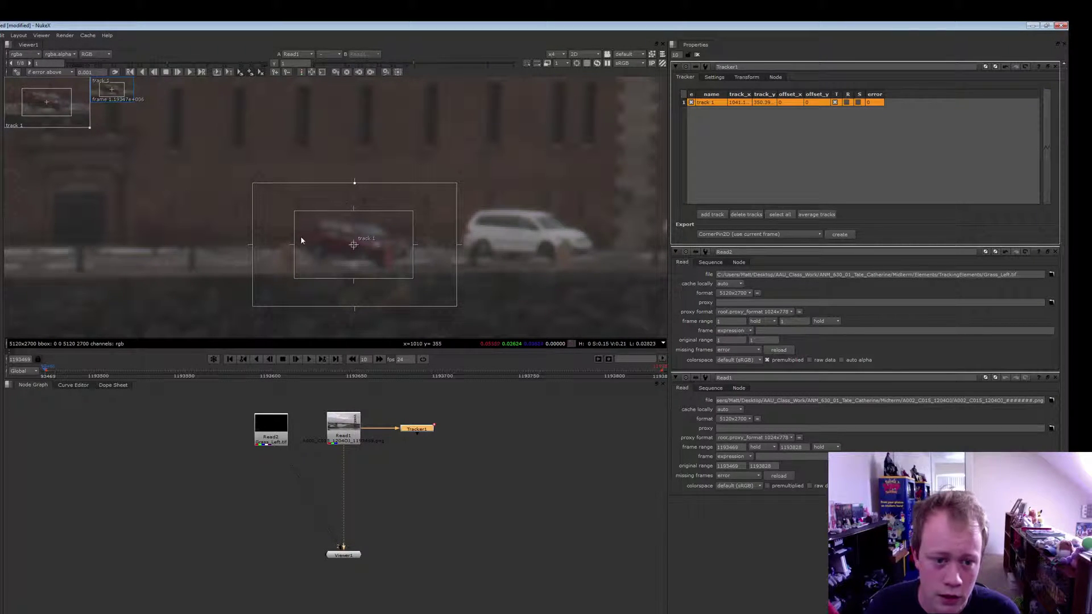
{"action": "left_click_drag", "start_coordinate": [250, 247], "coordinate": [191, 260]}
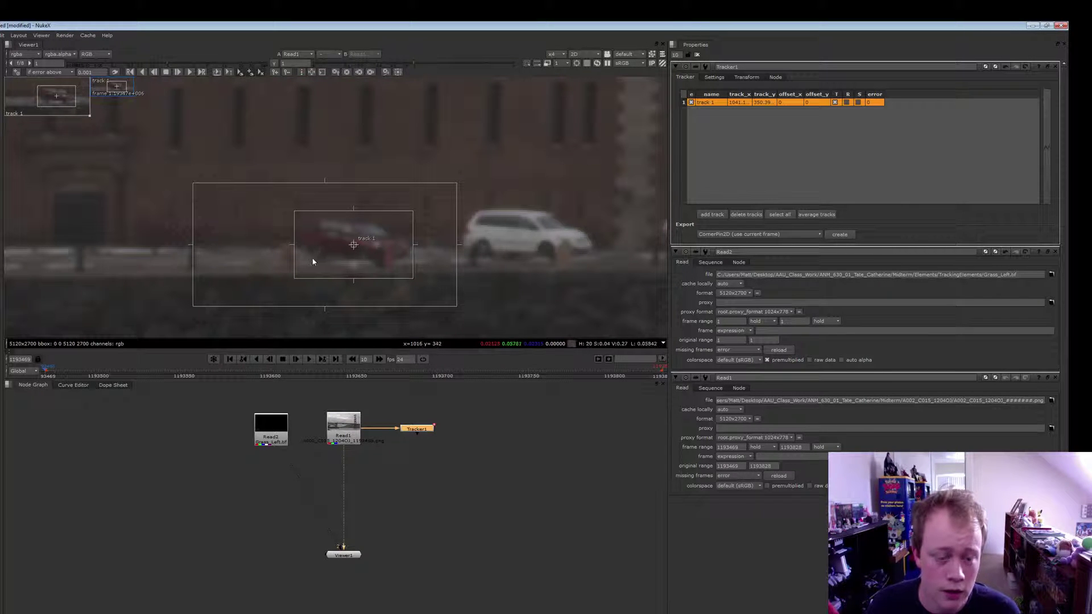
{"action": "scroll", "coordinate": [399, 257], "scroll_direction": "down", "scroll_amount": 1}
{"action": "scroll", "coordinate": [397, 261], "scroll_direction": "down", "scroll_amount": 2}
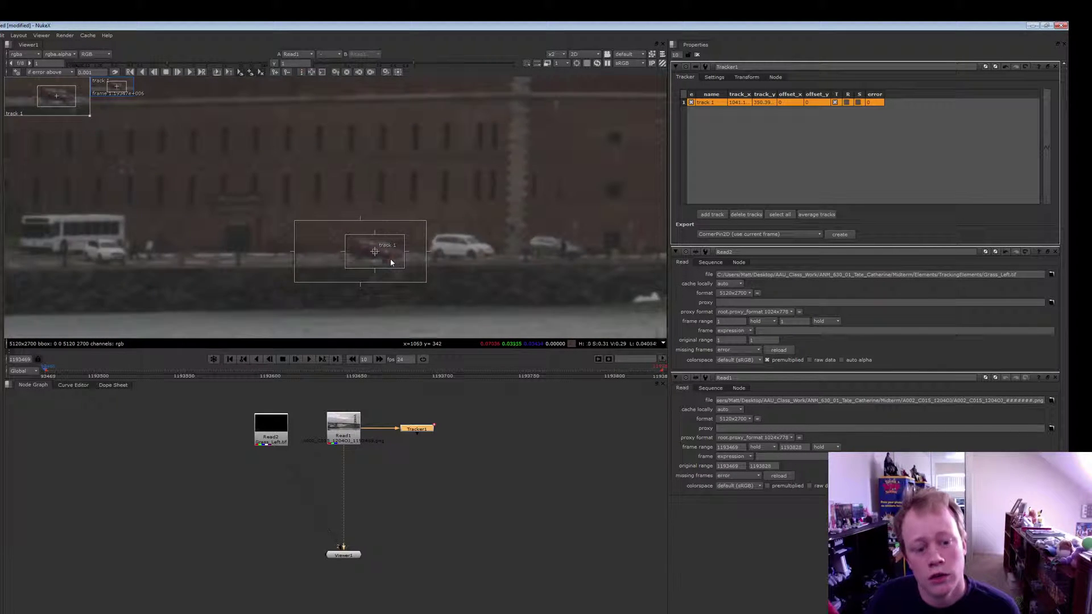
{"action": "middle_click_drag", "start_coordinate": [391, 262], "coordinate": [434, 275]}
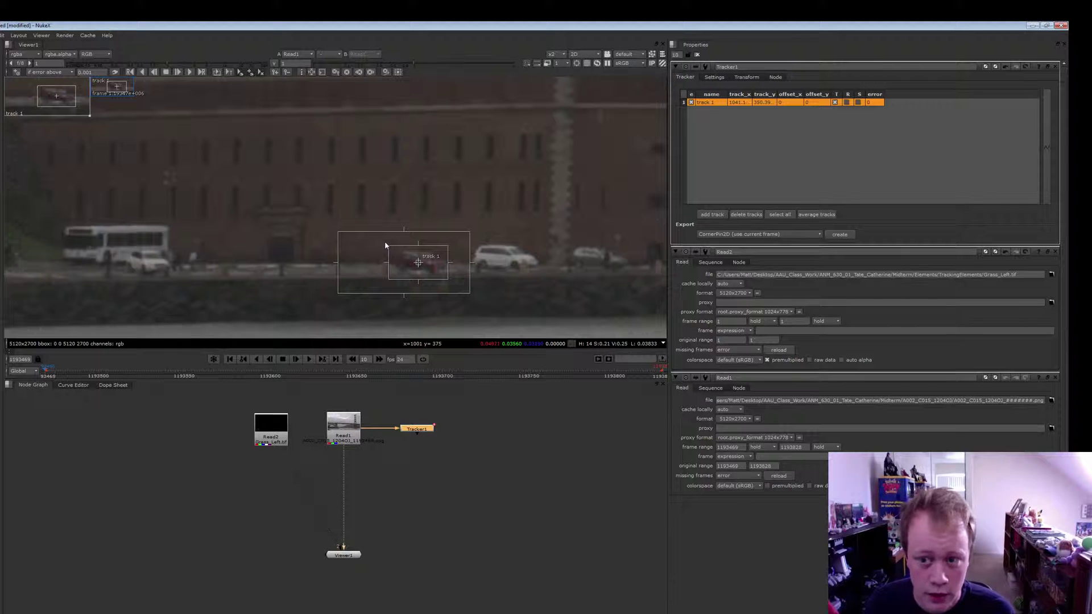
{"action": "key", "text": "v"}
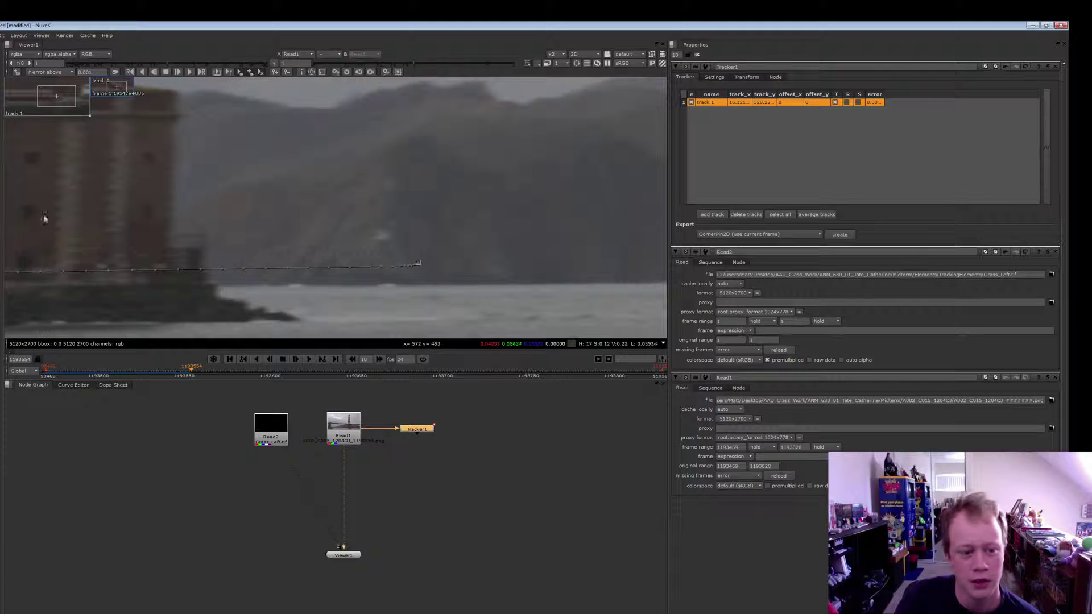
Return to frame 1193486 and show the tracking error as colours along the track path.
{"action": "left_click", "coordinate": [184, 370]}
{"action": "left_click_drag", "start_coordinate": [120, 373], "coordinate": [69, 370]}
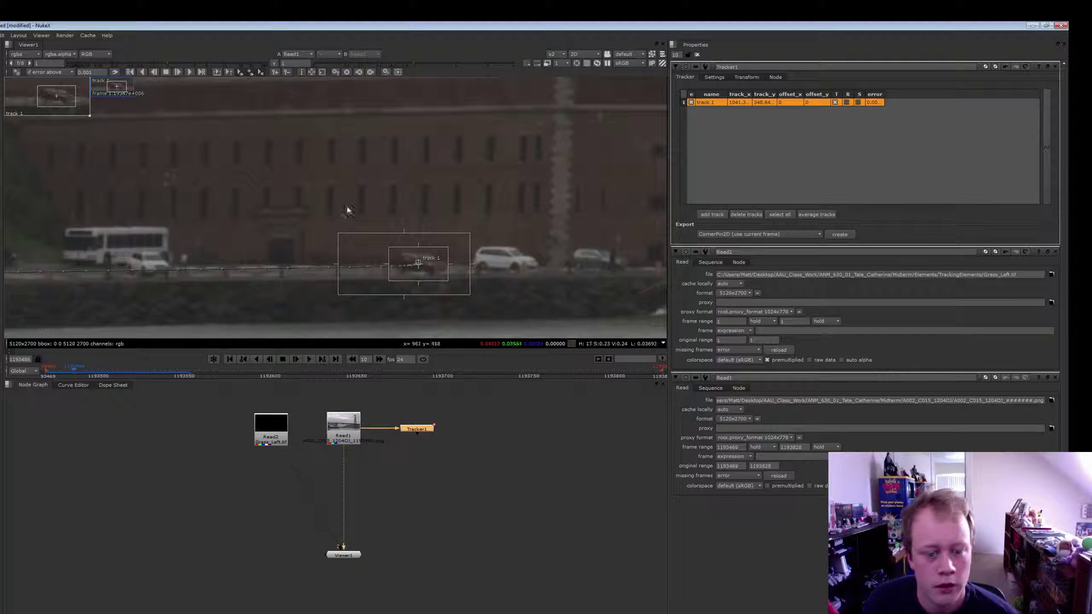
{"action": "scroll", "coordinate": [386, 247], "scroll_direction": "down", "scroll_amount": 3}
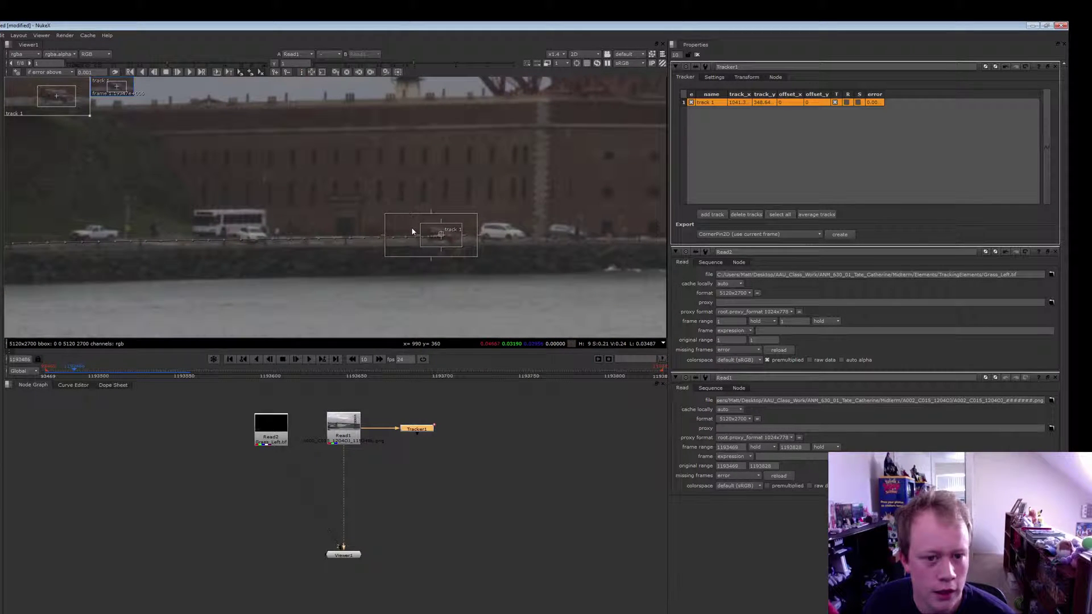
{"action": "left_click", "coordinate": [302, 73]}
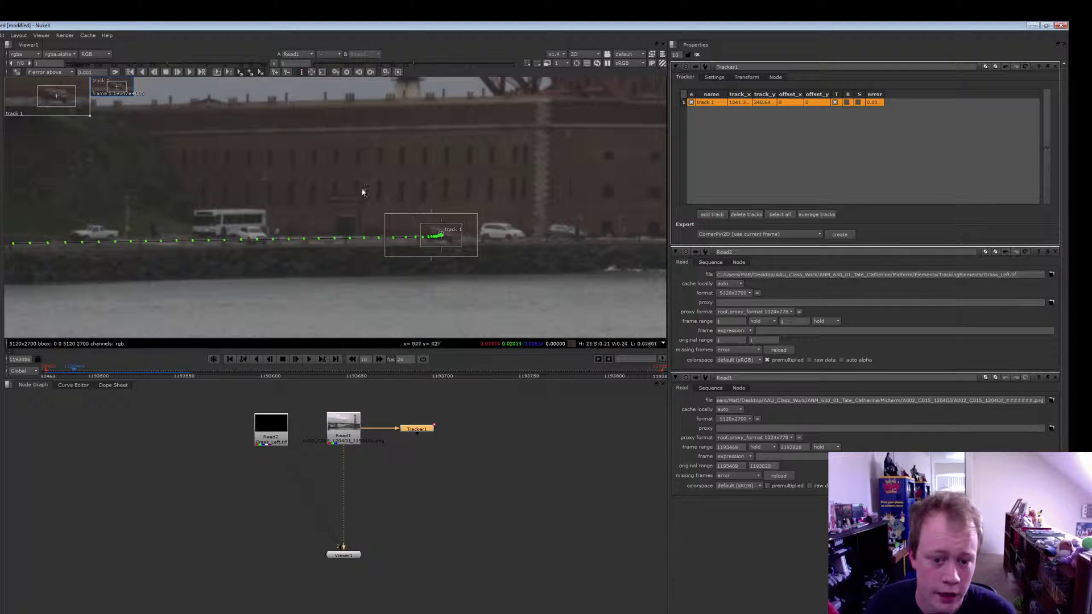
Examine the error-coloured points along the whole track path, from the red car to the image's left edge.
{"action": "middle_click_drag", "start_coordinate": [317, 220], "coordinate": [436, 205]}
{"action": "scroll", "coordinate": [435, 204], "scroll_direction": "down", "scroll_amount": 3}
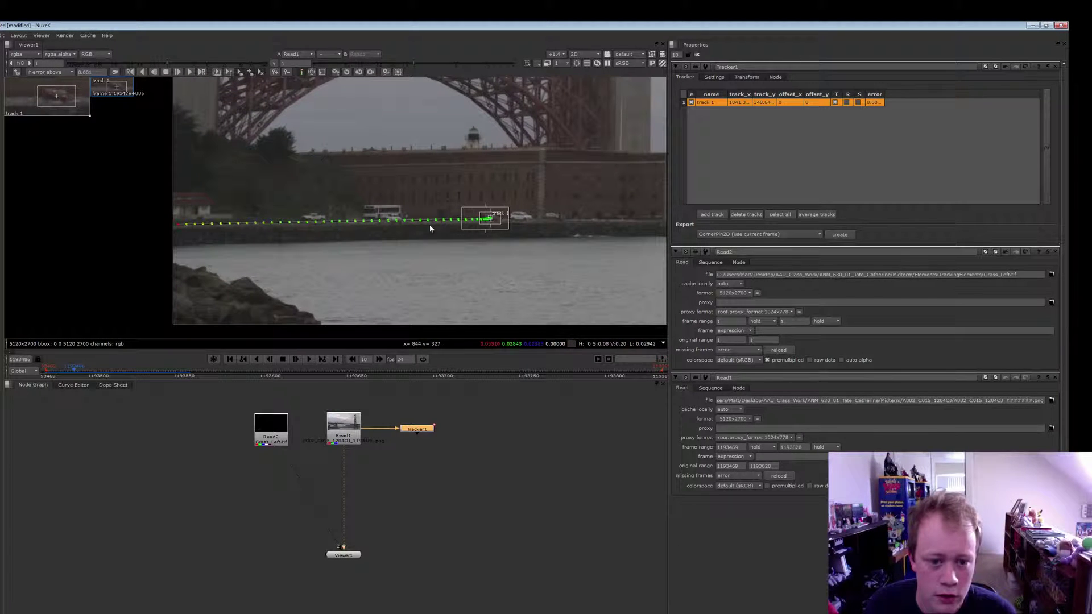
{"action": "scroll", "coordinate": [302, 224], "scroll_direction": "up", "scroll_amount": 3}
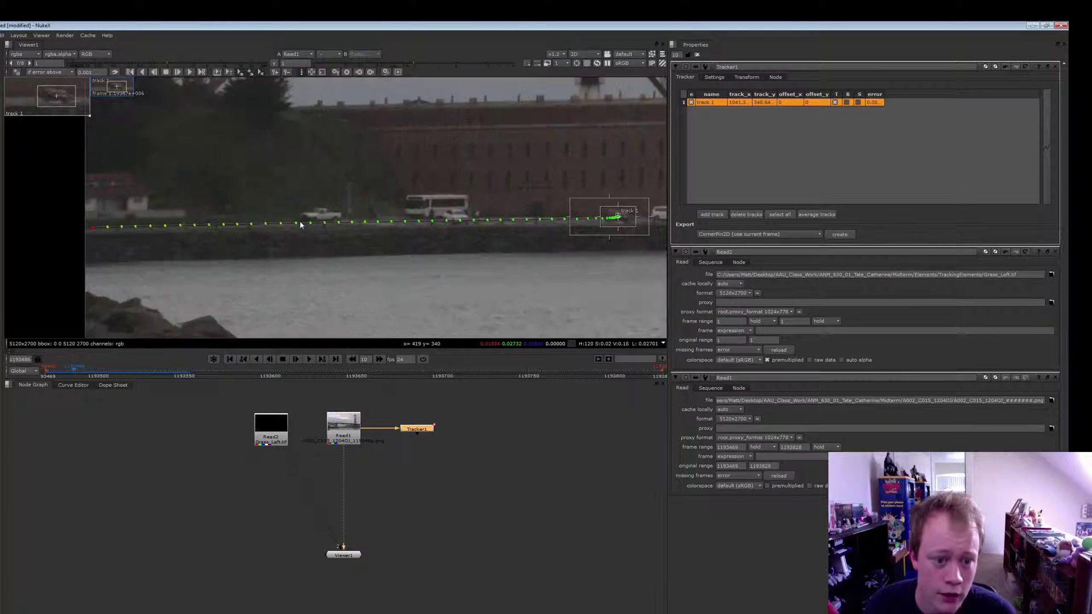
{"action": "scroll", "coordinate": [322, 254], "scroll_direction": "up", "scroll_amount": 2}
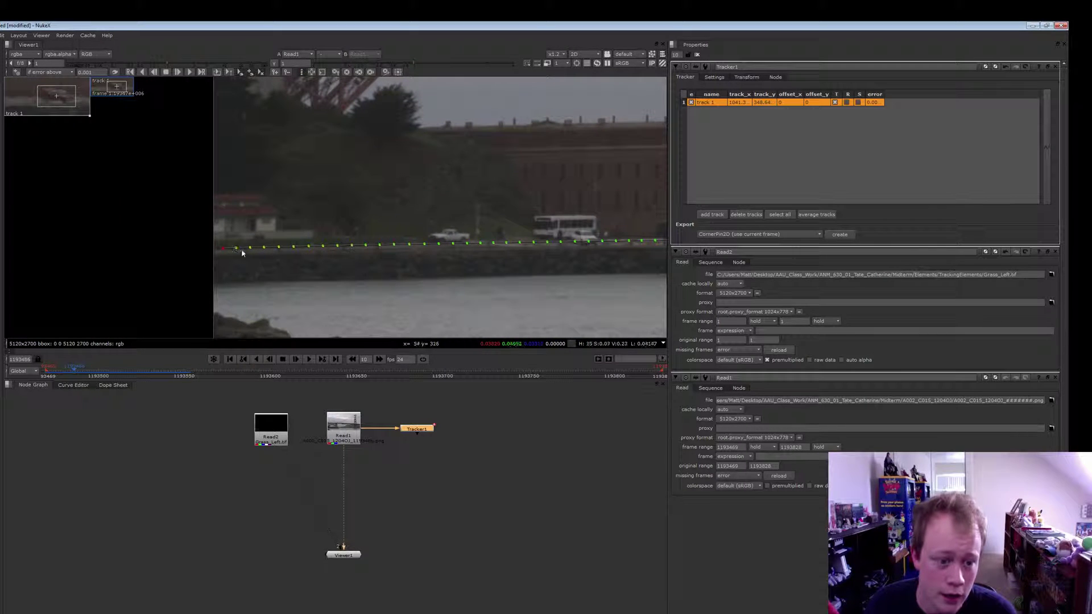
{"action": "middle_click_drag", "start_coordinate": [234, 250], "coordinate": [210, 249]}
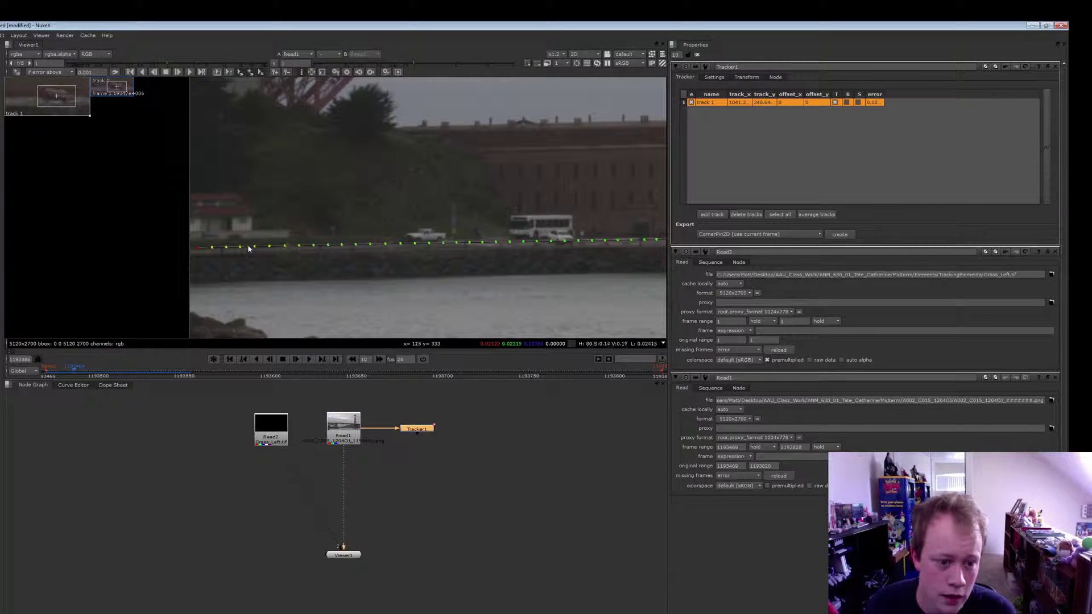
{"action": "middle_click_drag", "start_coordinate": [241, 258], "coordinate": [157, 259]}
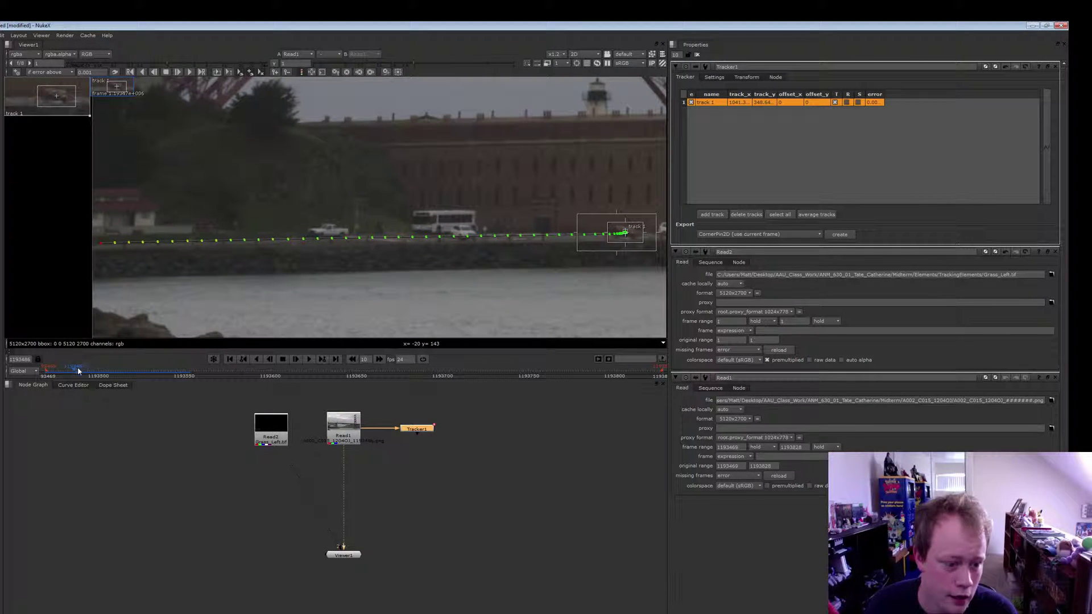
Check the track frame by frame around frames 1193552 and 1193553, where the red car leaves the image.
{"action": "left_click_drag", "start_coordinate": [75, 371], "coordinate": [189, 373]}
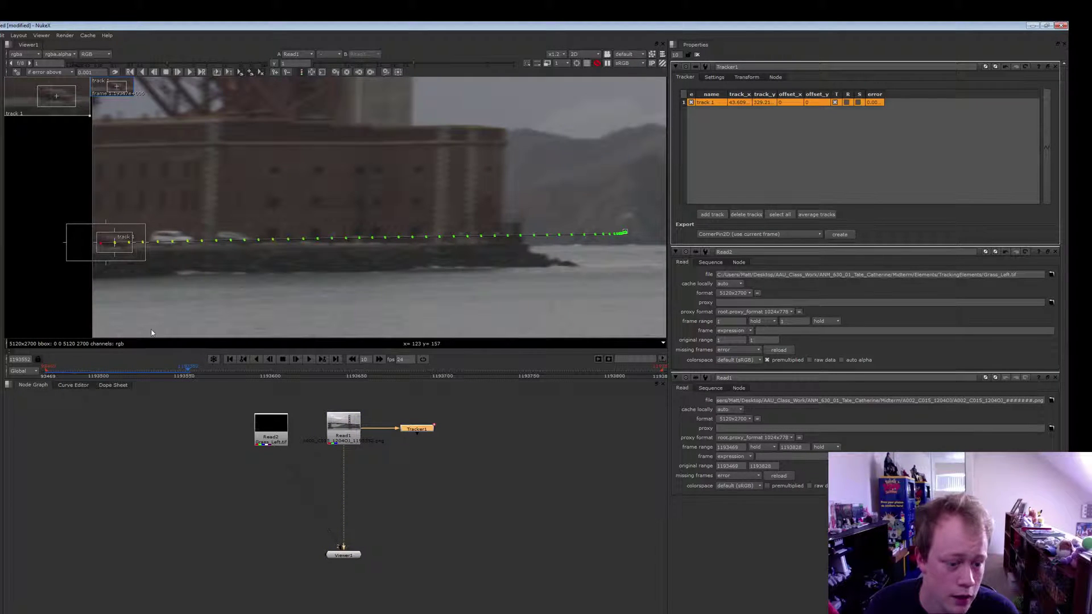
{"action": "scroll", "coordinate": [122, 256], "scroll_direction": "up", "scroll_amount": 5}
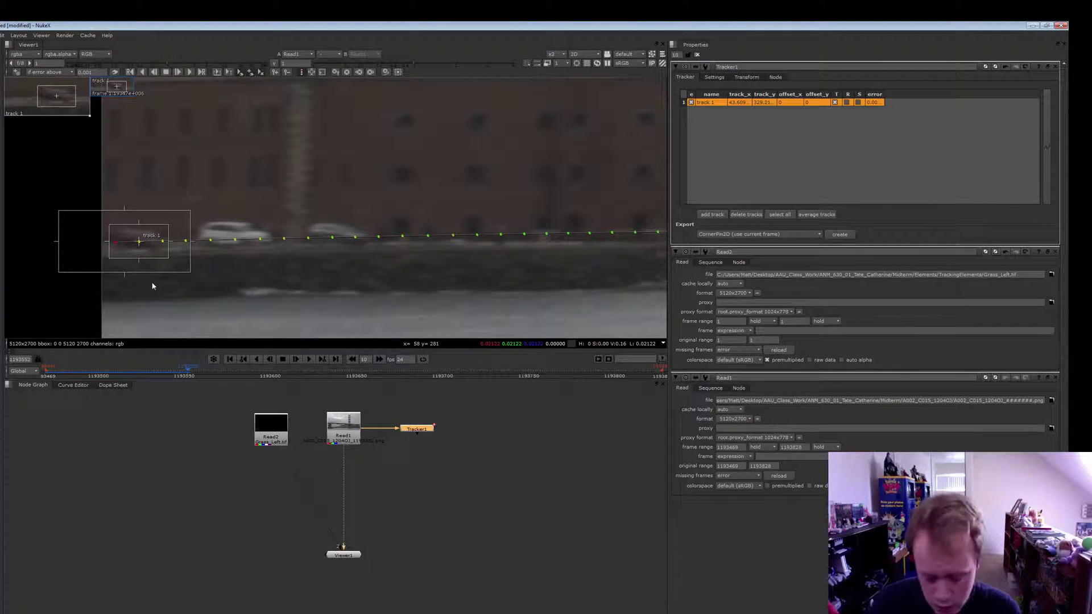
{"action": "key", "text": "Right"}
{"action": "key", "text": "Left"}
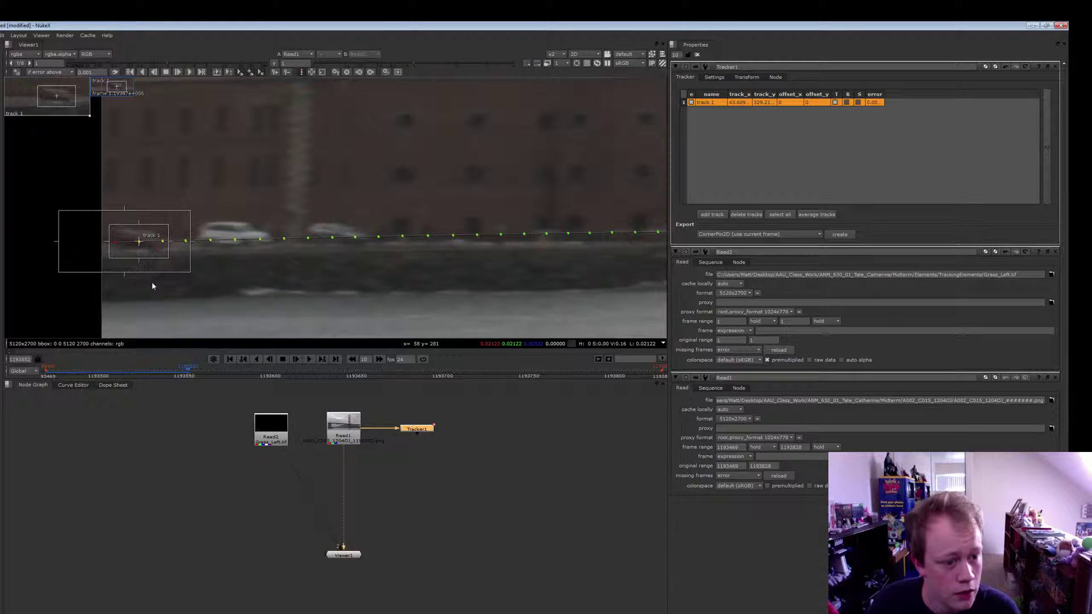
{"action": "key", "text": "Right"}
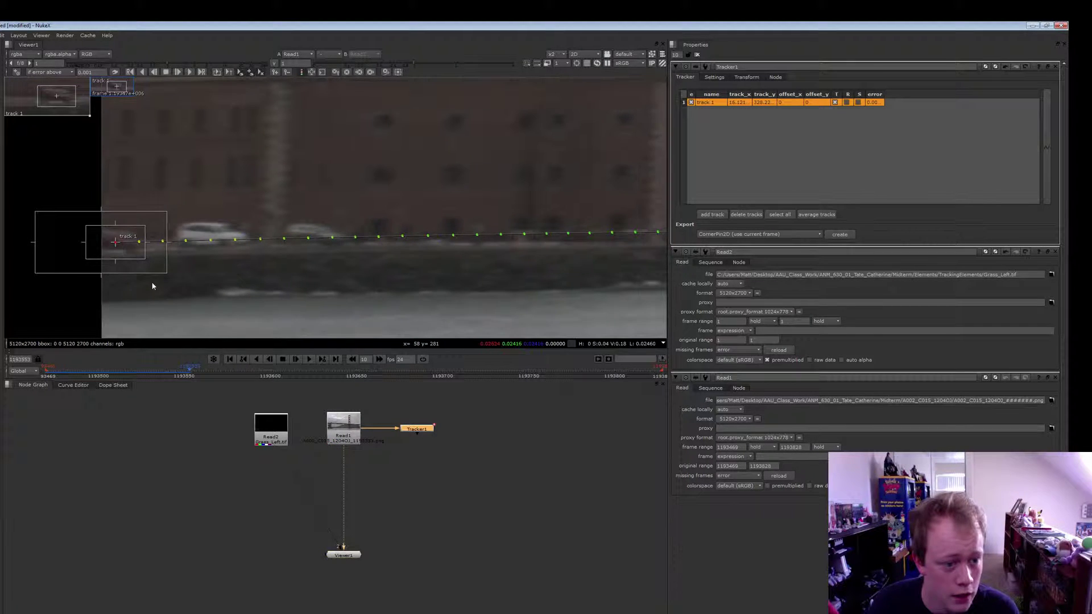
{"action": "key", "text": "Left"}
{"action": "key", "text": "Left"}
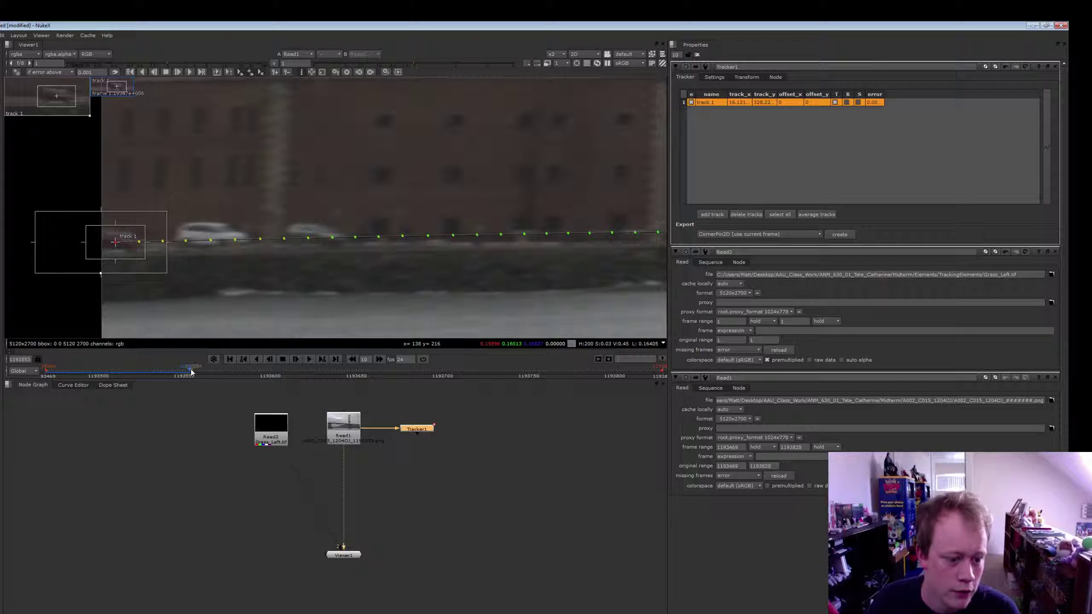
Go back to frame 1193481 and review the track path around the red car.
{"action": "left_click_drag", "start_coordinate": [171, 375], "coordinate": [80, 373]}
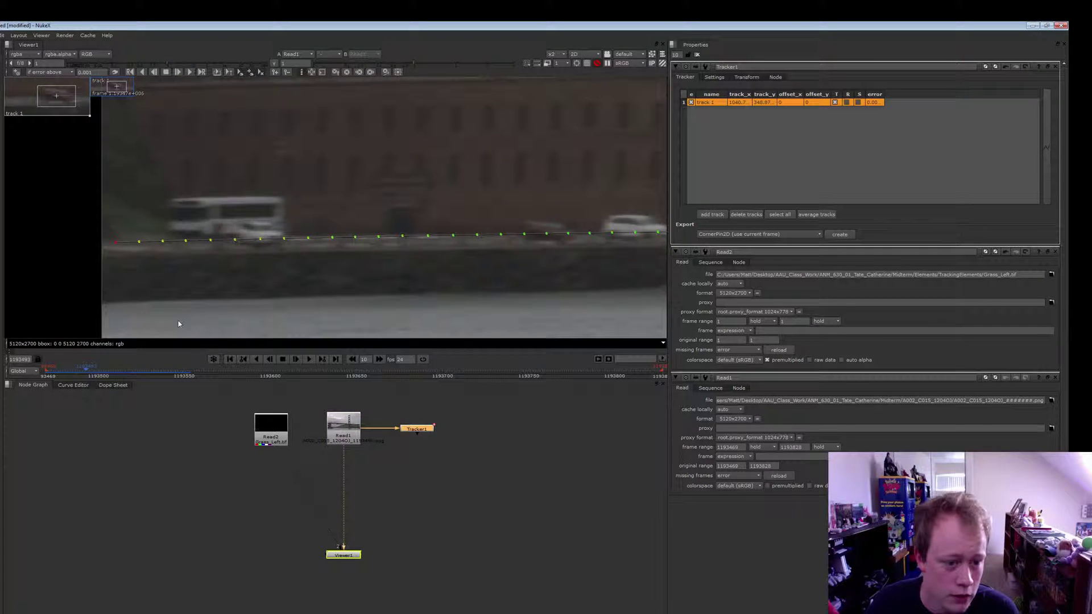
{"action": "scroll", "coordinate": [178, 324], "scroll_direction": "down", "scroll_amount": 2}
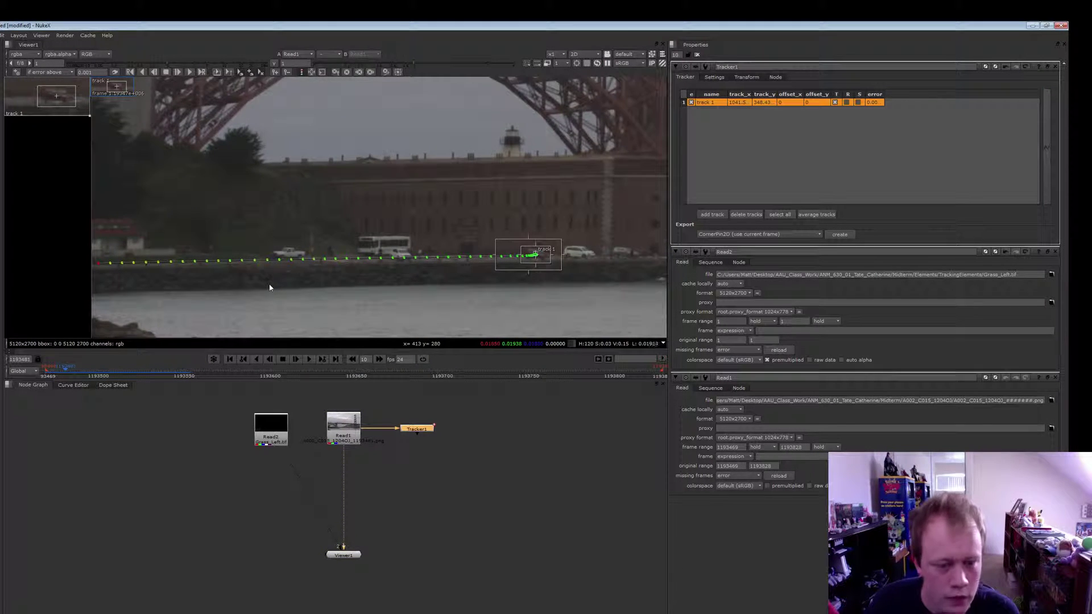
{"action": "scroll", "coordinate": [419, 284], "scroll_direction": "up", "scroll_amount": 3}
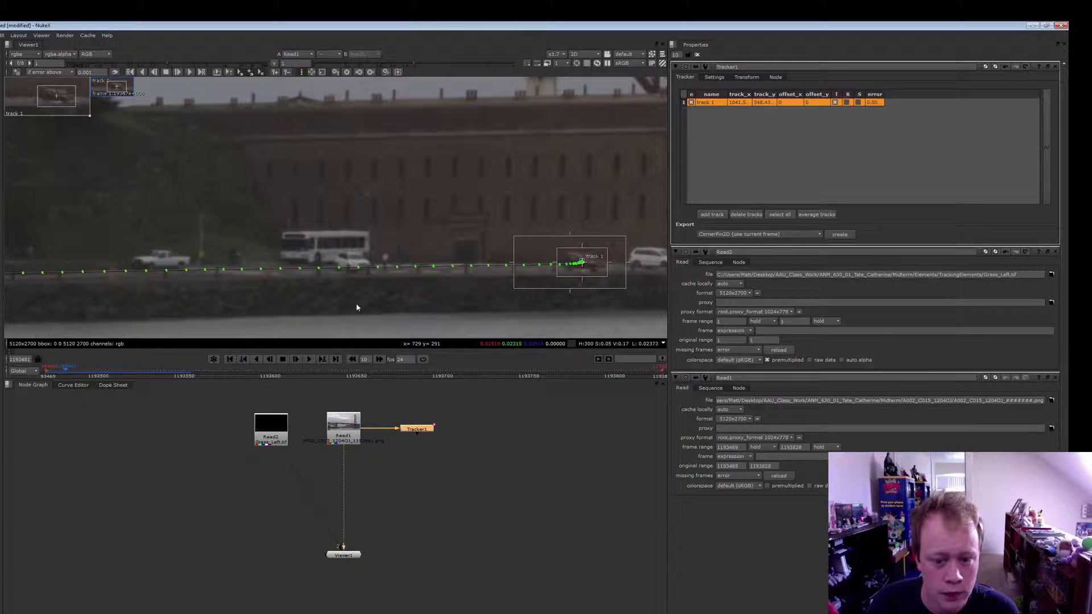
{"action": "middle_click_drag", "start_coordinate": [367, 282], "coordinate": [334, 278]}
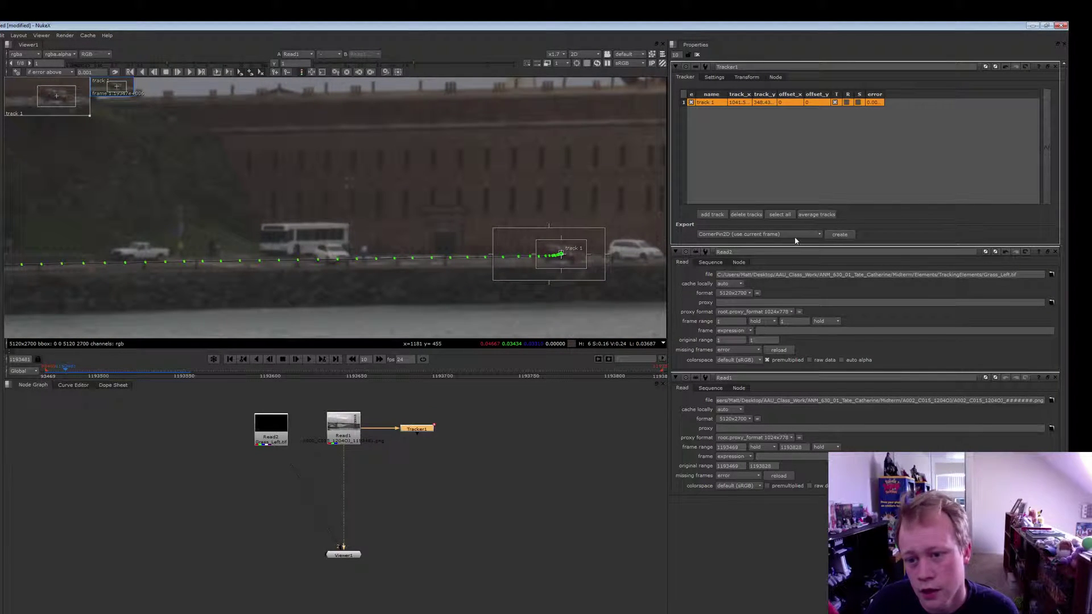
Set the Tracker node's transform type to match-move and return to its track list.
{"action": "left_click", "coordinate": [746, 77]}
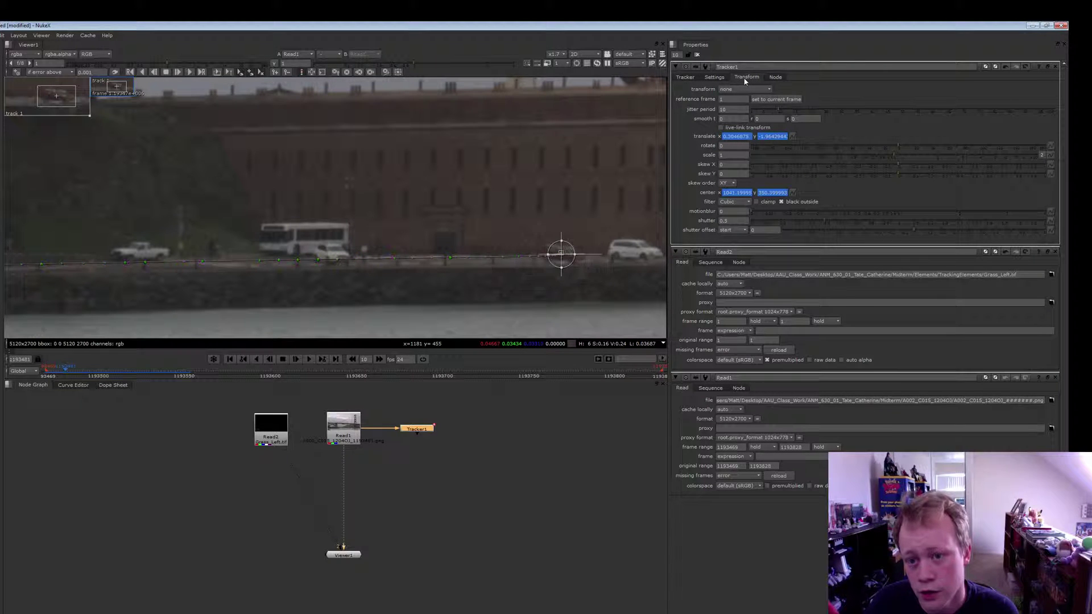
{"action": "left_click", "coordinate": [756, 90]}
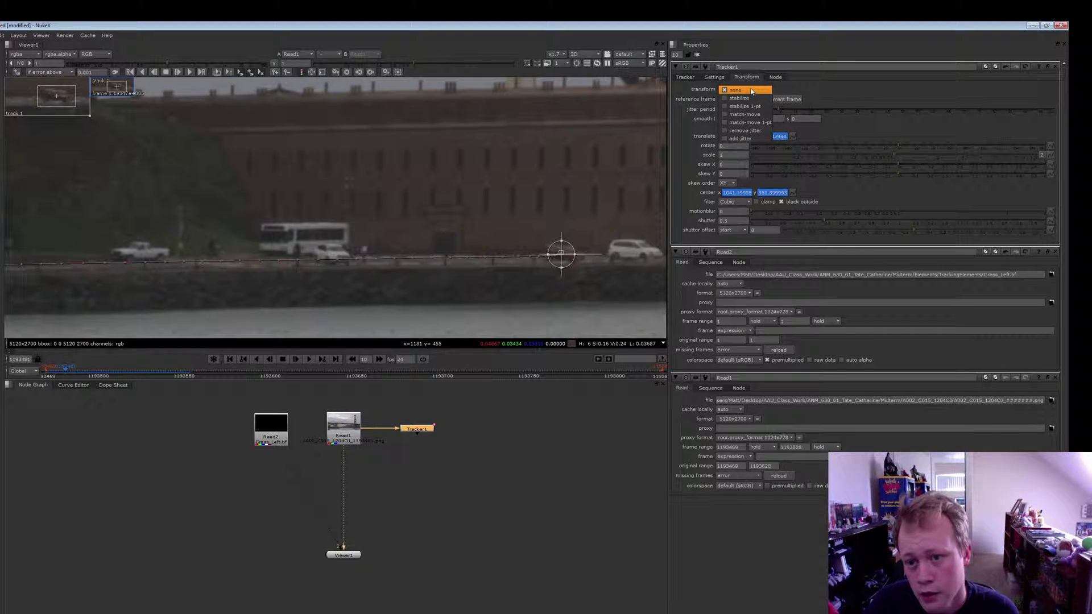
{"action": "left_click", "coordinate": [725, 115]}
{"action": "left_click", "coordinate": [689, 81]}
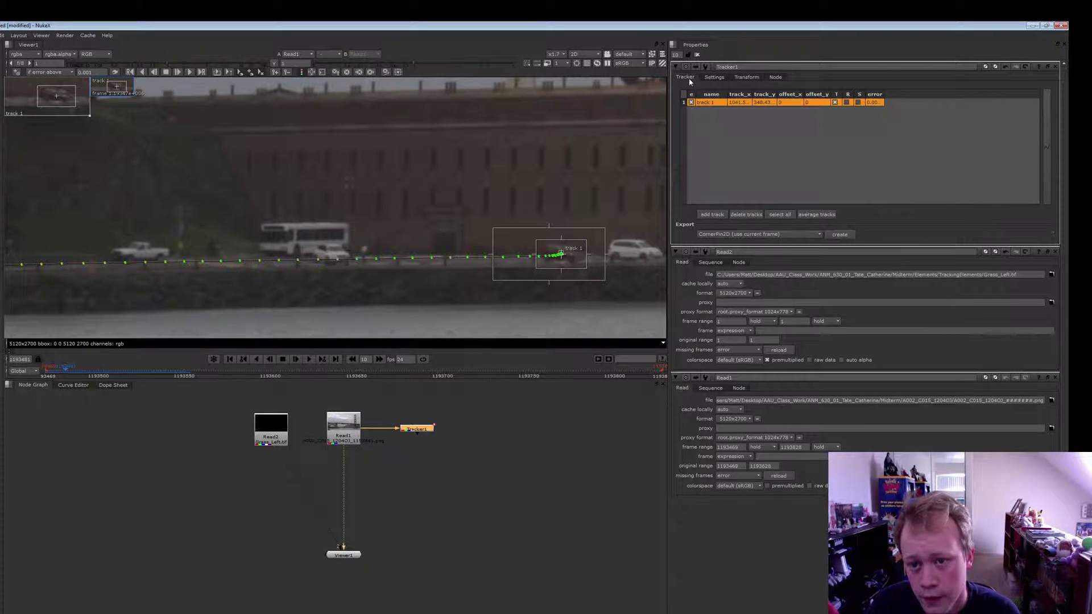
{"action": "left_click", "coordinate": [835, 102]}
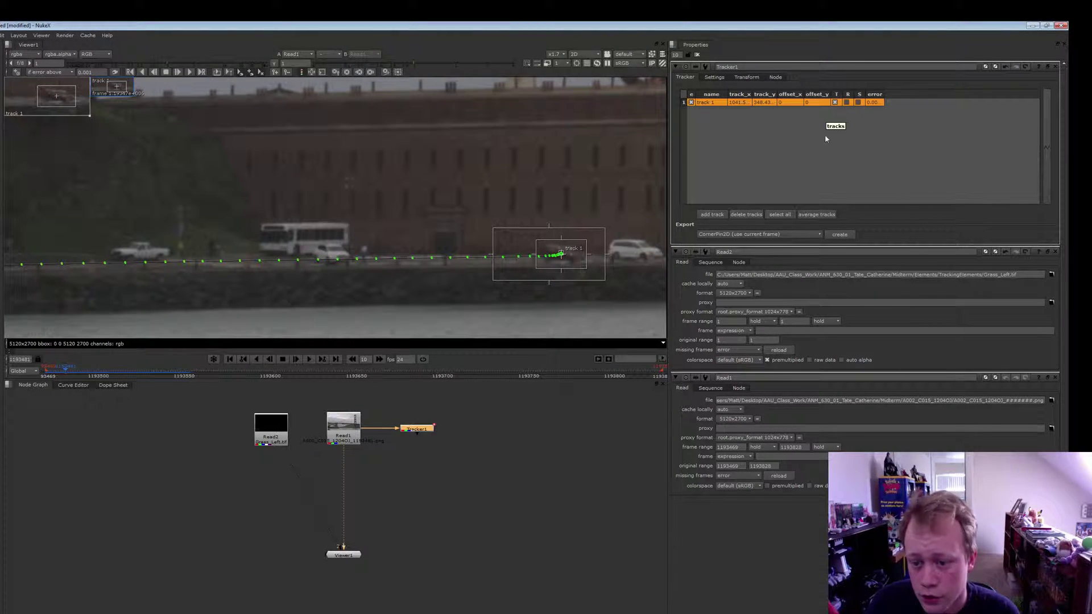
Export the track as a Transform (match-move) node and place it below the Tracker node.
{"action": "left_click", "coordinate": [817, 235]}
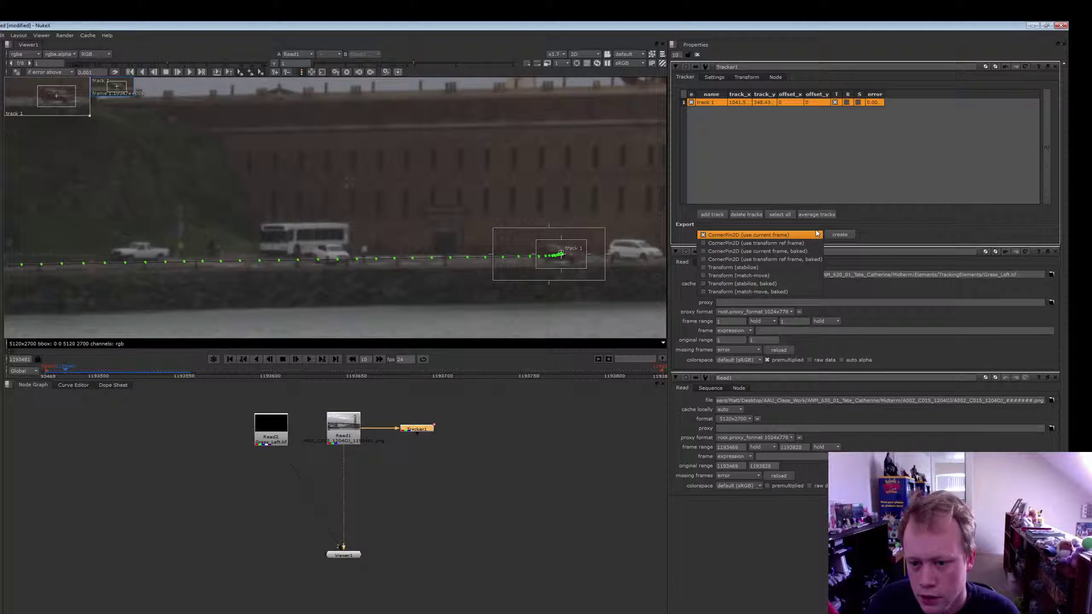
{"action": "left_click", "coordinate": [758, 277]}
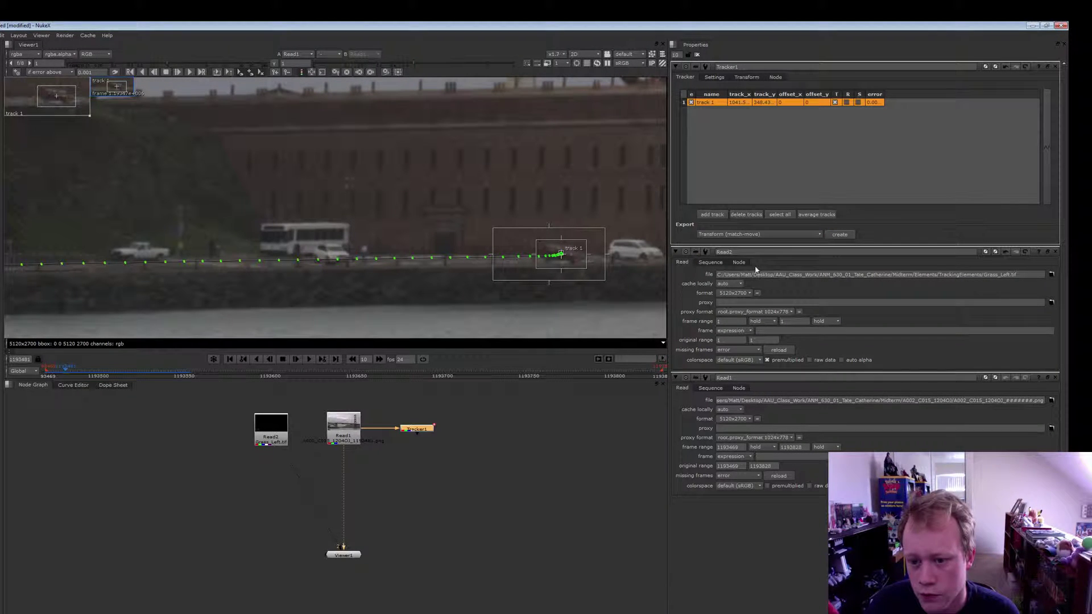
{"action": "left_click", "coordinate": [840, 236]}
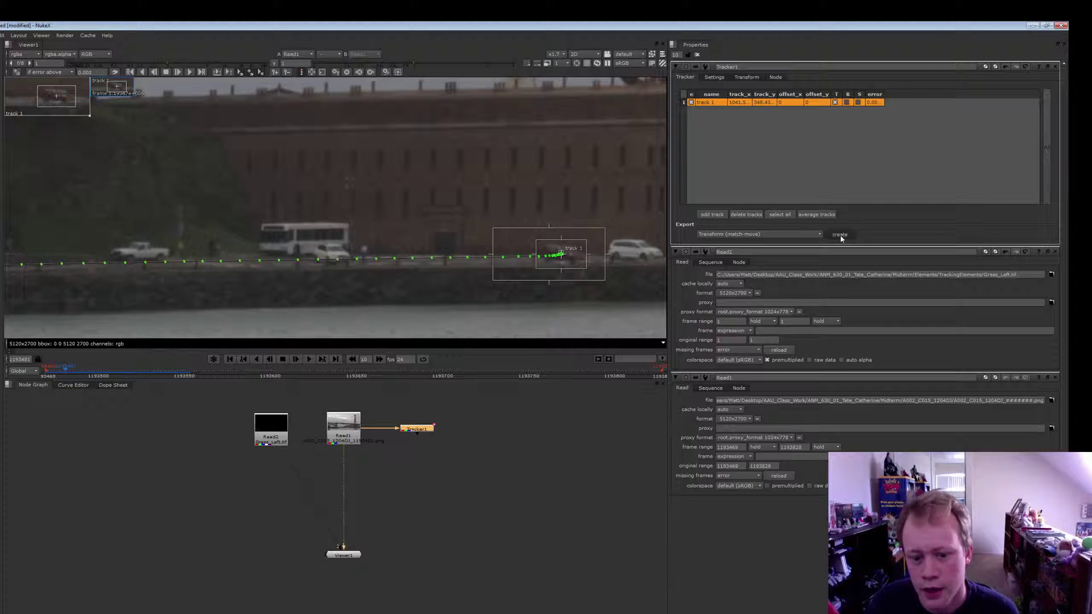
{"action": "left_click_drag", "start_coordinate": [470, 447], "coordinate": [433, 474]}
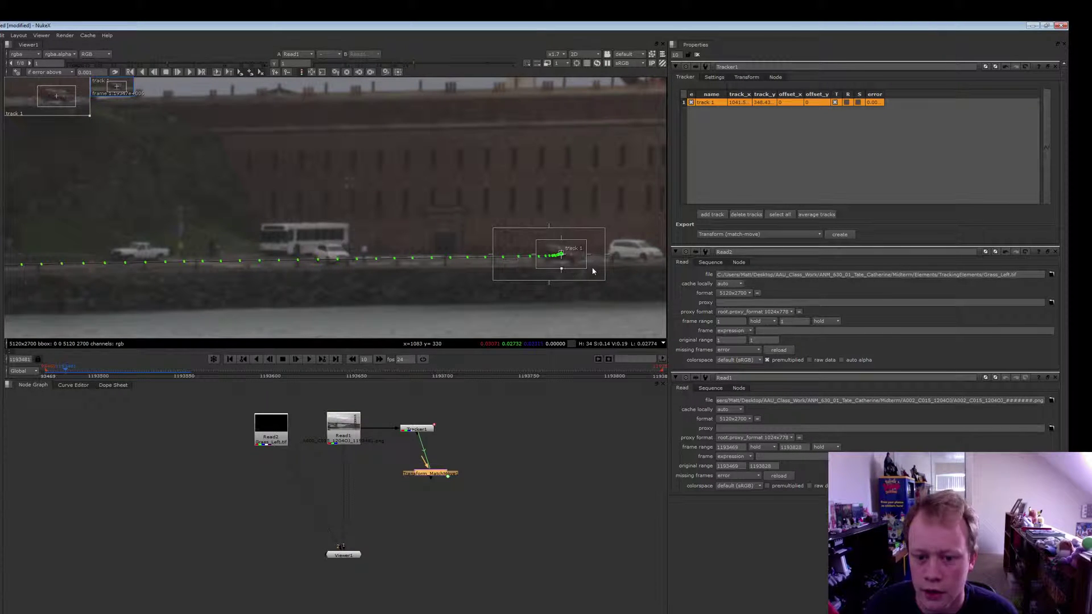
Align the exported match-move Transform node directly beneath the Tracker node in the node graph.
{"action": "middle_click_drag", "start_coordinate": [627, 262], "coordinate": [600, 266]}
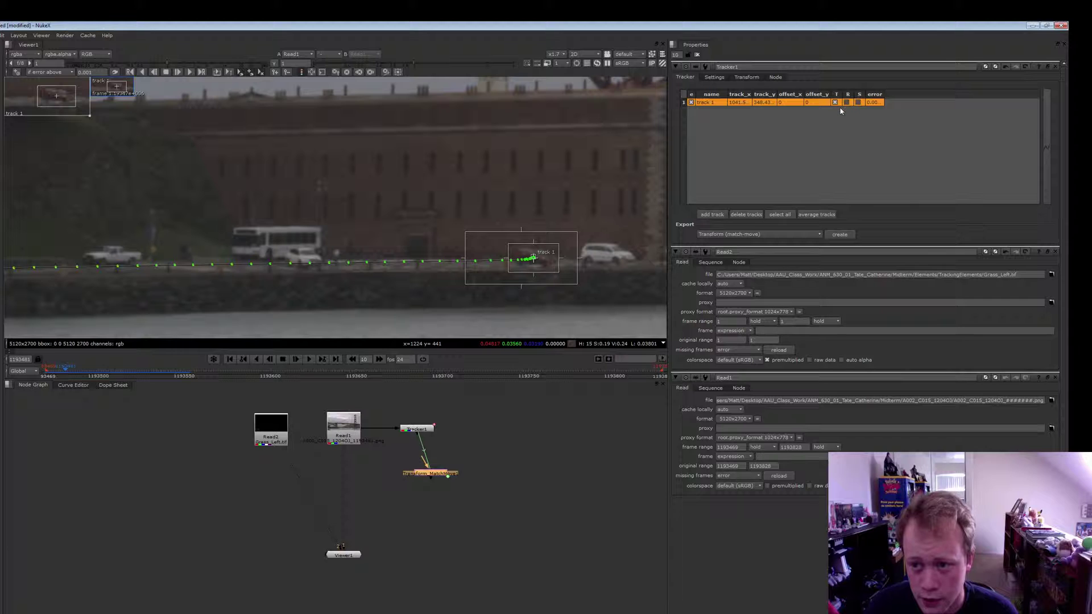
{"action": "middle_click_drag", "start_coordinate": [548, 307], "coordinate": [530, 301]}
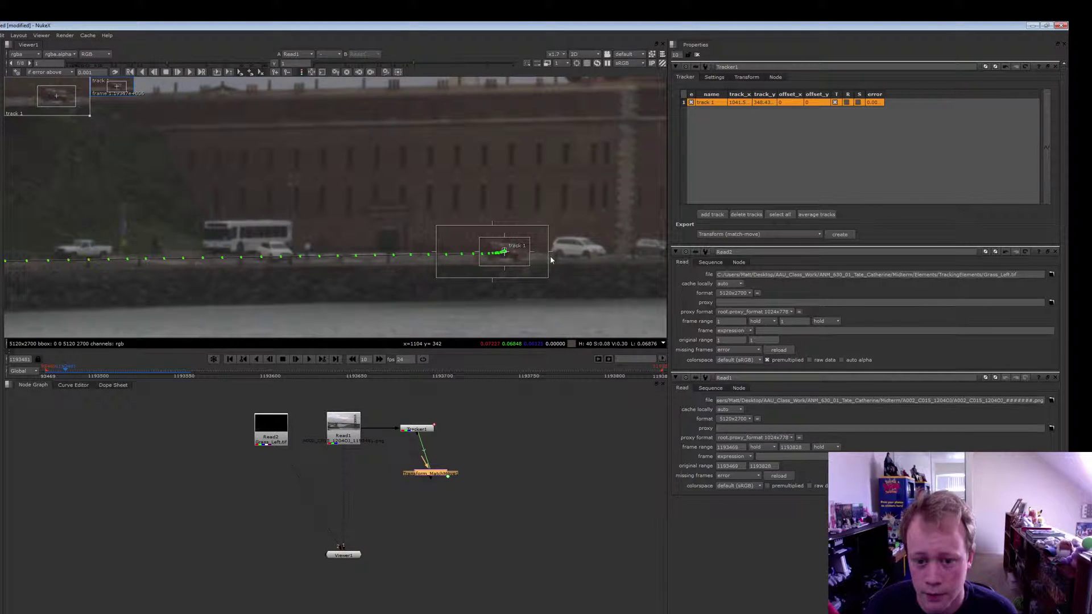
{"action": "middle_click_drag", "start_coordinate": [569, 271], "coordinate": [549, 277]}
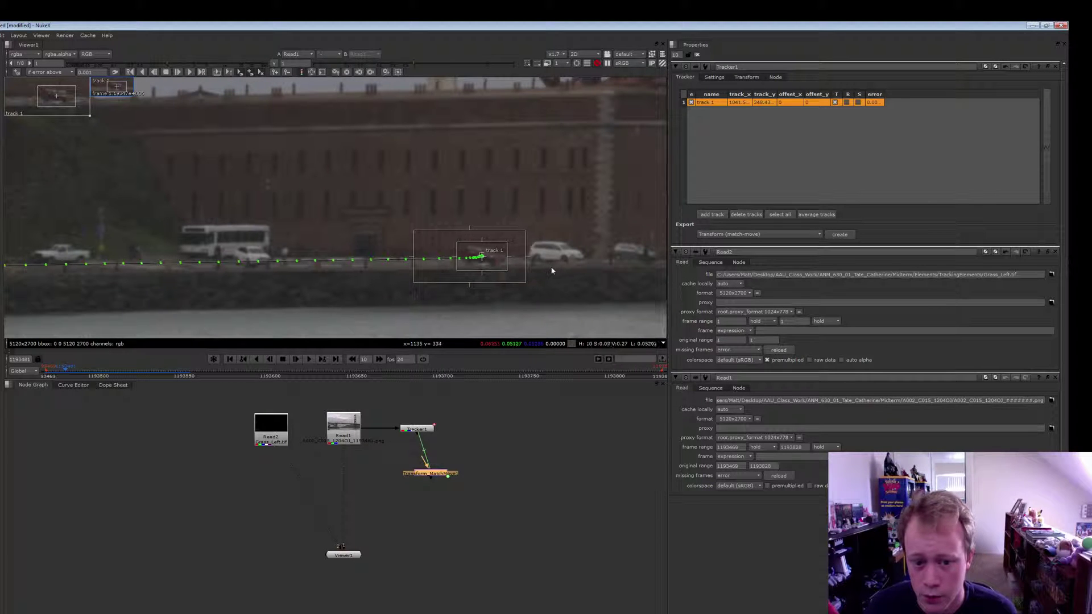
{"action": "middle_click_drag", "start_coordinate": [550, 274], "coordinate": [487, 275]}
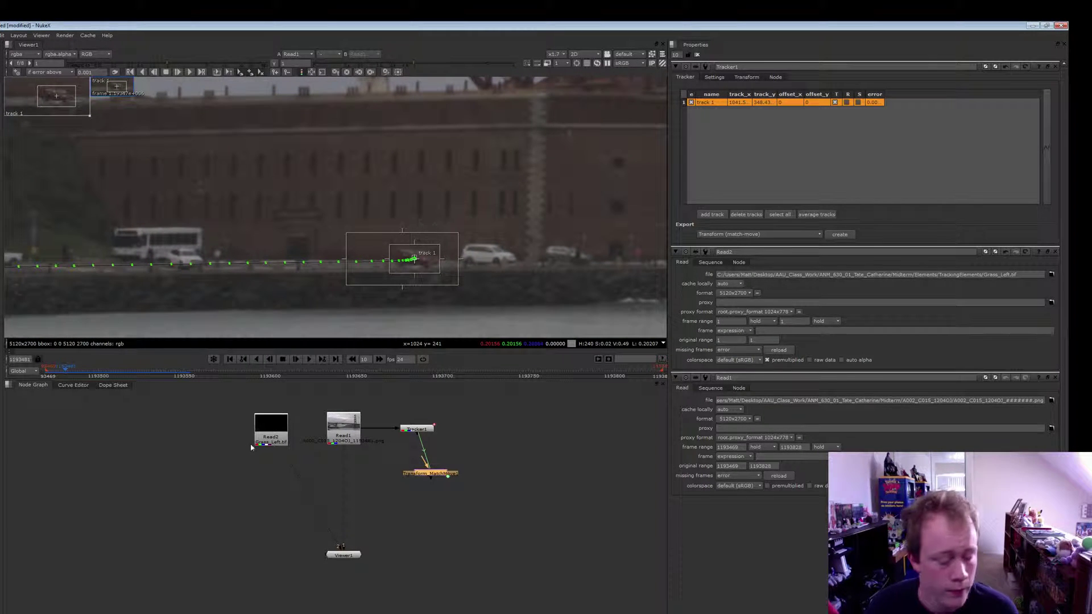
{"action": "left_click_drag", "start_coordinate": [420, 475], "coordinate": [418, 478]}
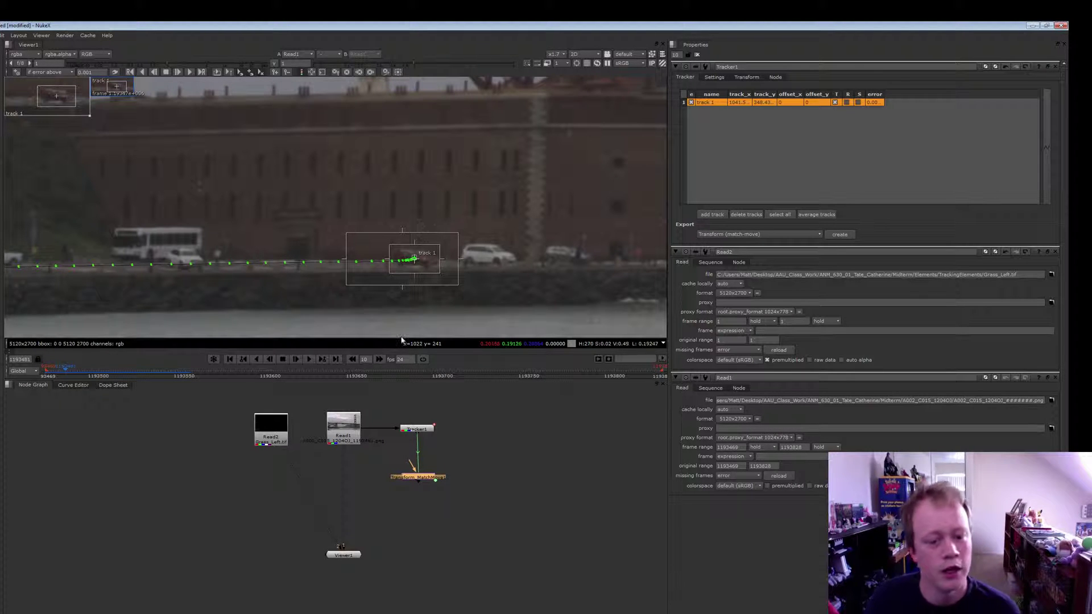
Add an over Merge node with the Grass_Left read as input A and the bridge footage read as input B.
{"action": "left_click_drag", "start_coordinate": [266, 445], "coordinate": [256, 446]}
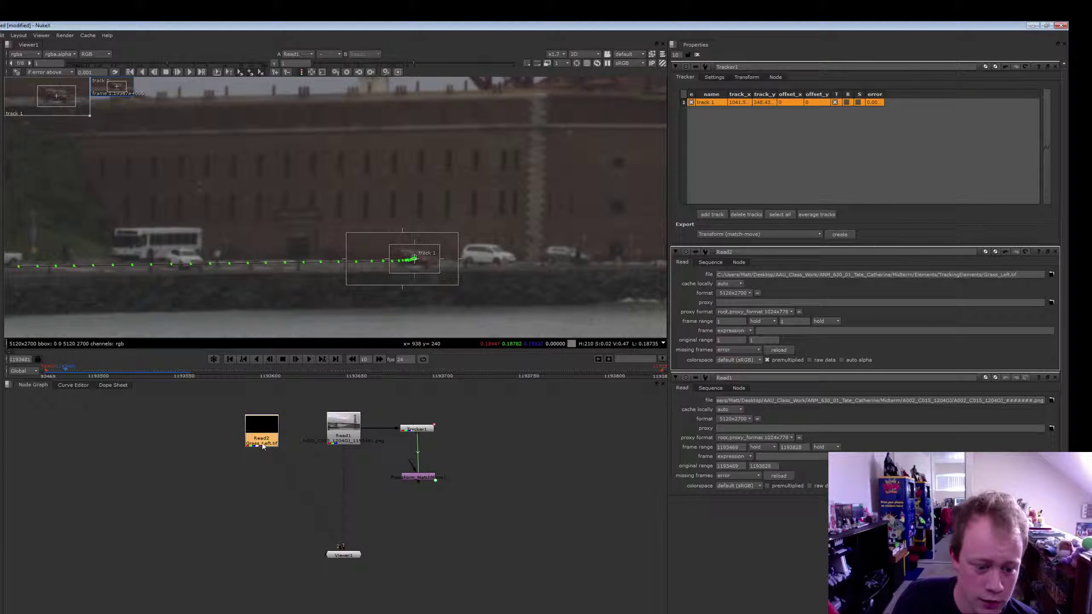
{"action": "left_click_drag", "start_coordinate": [262, 446], "coordinate": [259, 443]}
{"action": "key", "text": "m"}
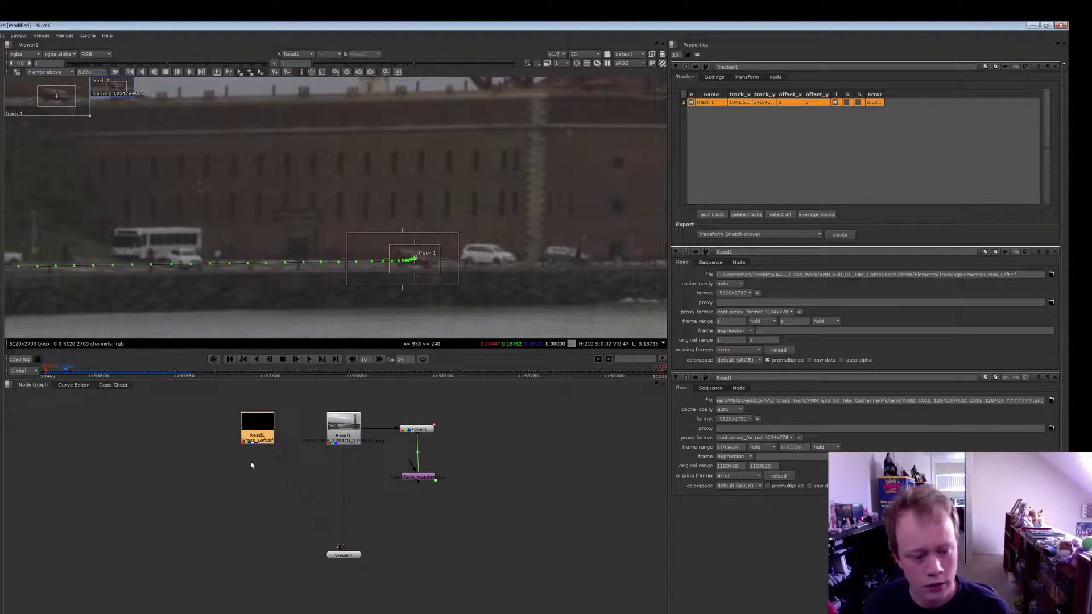
{"action": "left_click_drag", "start_coordinate": [253, 482], "coordinate": [257, 440]}
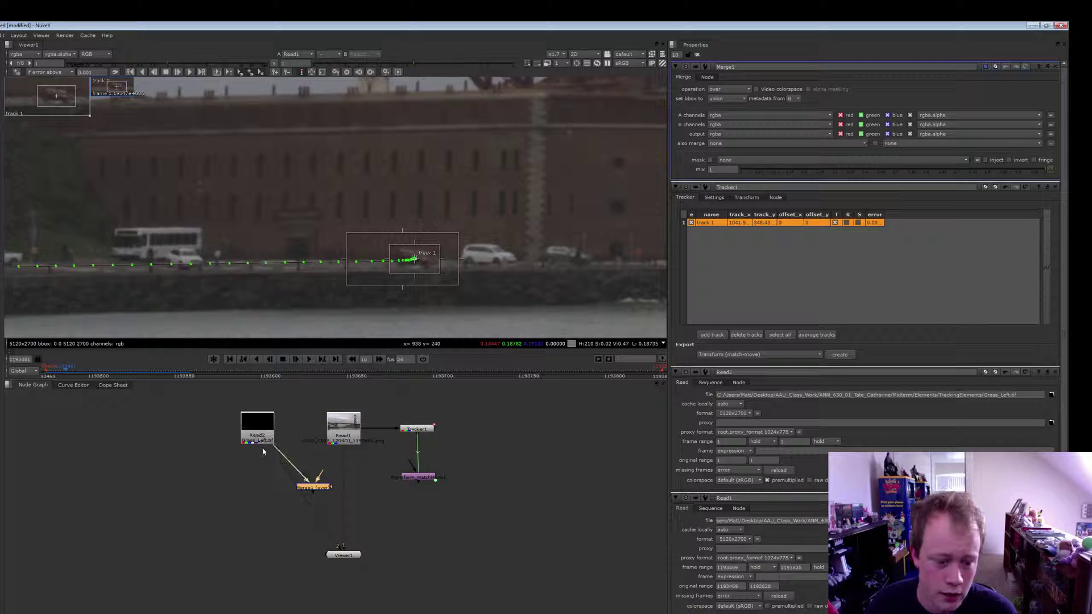
{"action": "mouse_move", "coordinate": [313, 493]}
{"action": "left_mouse_down"}
{"action": "mouse_move", "coordinate": [343, 443]}
{"action": "mouse_move", "coordinate": [313, 491]}
{"action": "left_mouse_up"}
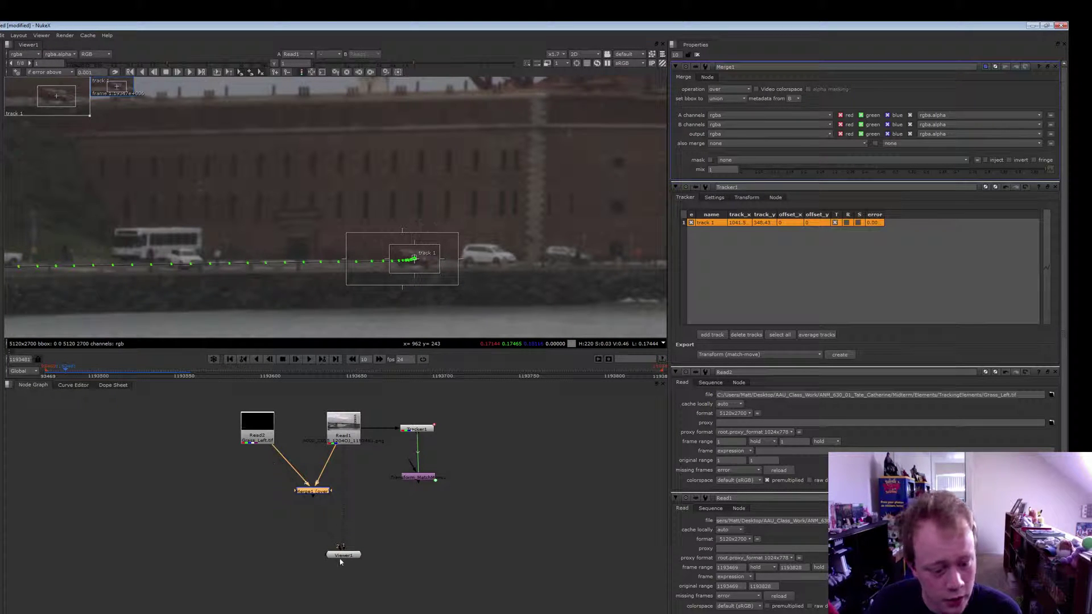
Connect the Viewer to the Merge node's output and align it directly beneath the Merge.
{"action": "left_click_drag", "start_coordinate": [340, 561], "coordinate": [317, 564]}
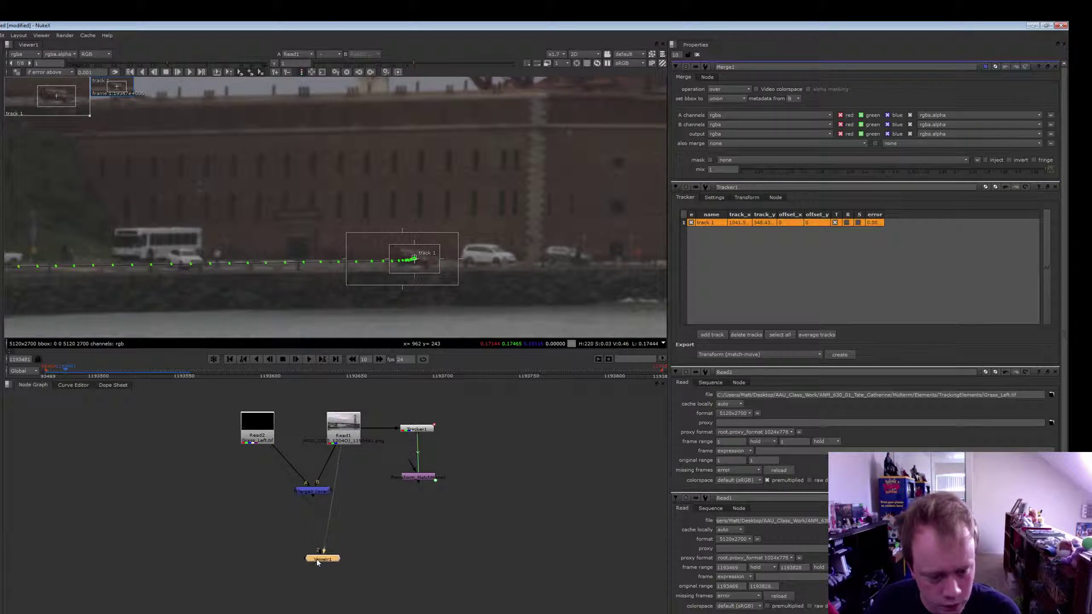
{"action": "left_click", "coordinate": [317, 492]}
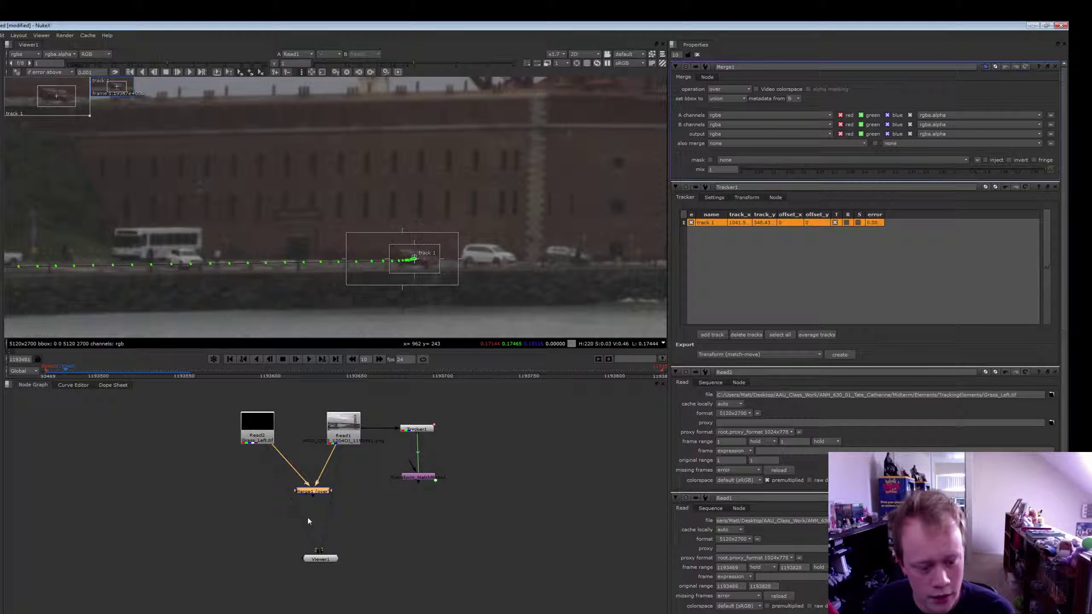
{"action": "key", "text": "1"}
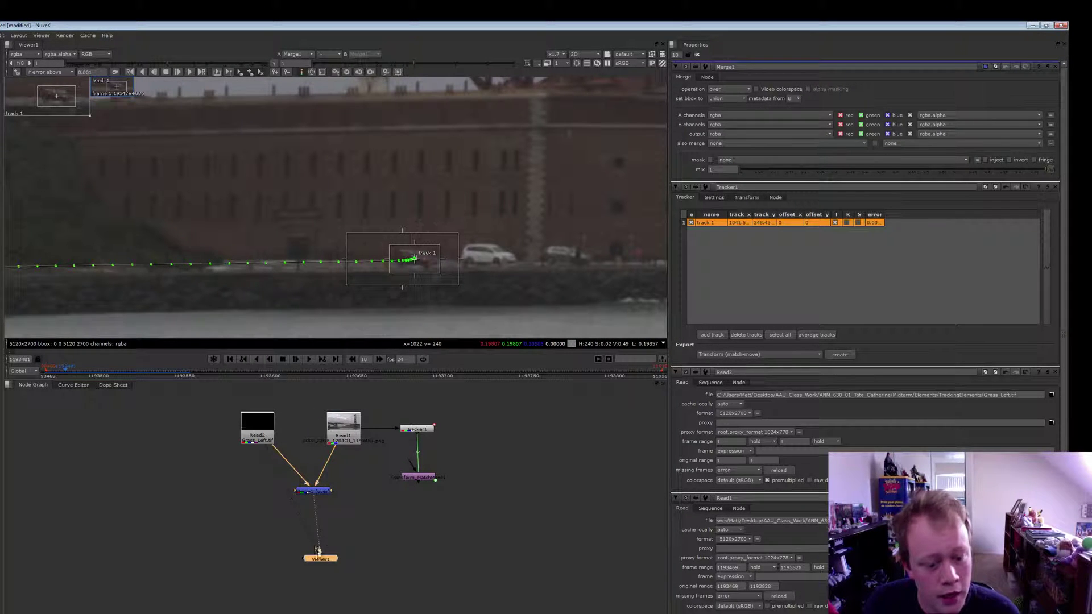
{"action": "left_click_drag", "start_coordinate": [319, 560], "coordinate": [311, 562]}
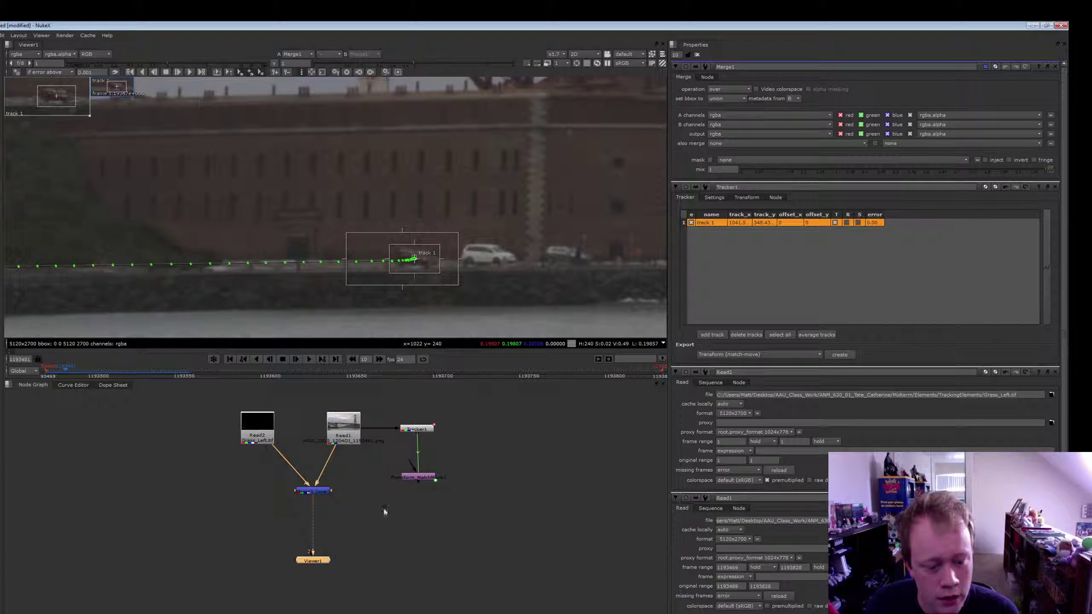
Insert the match-move Transform node between the Grass_Left read and the Merge node.
{"action": "left_click", "coordinate": [428, 480]}
{"action": "left_click_drag", "start_coordinate": [338, 478], "coordinate": [266, 469]}
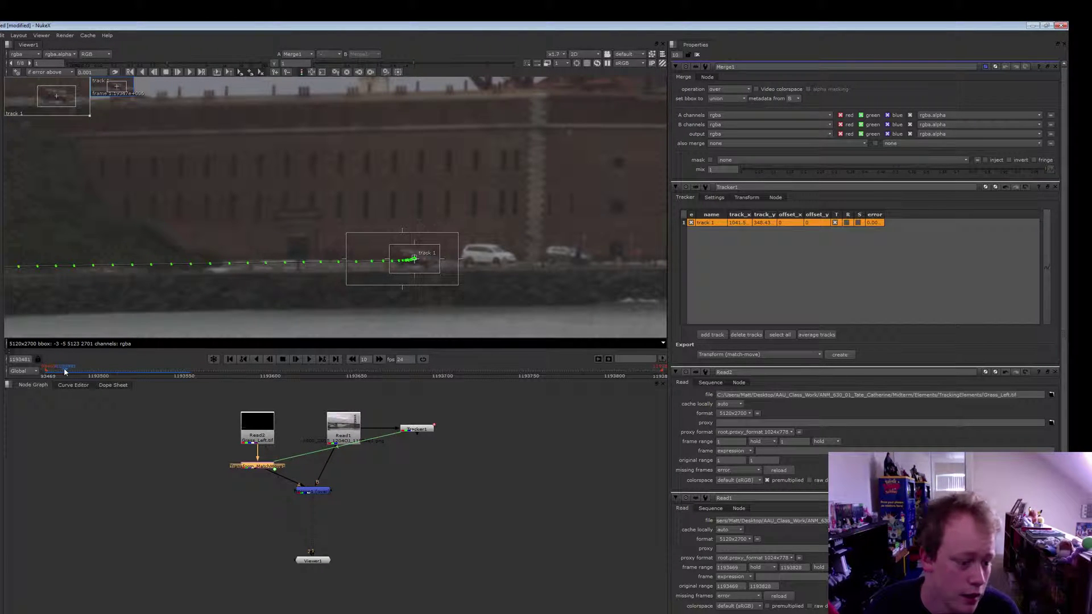
Play the merged shot from its first frame to check the tracked grass, and return near the start.
{"action": "left_click_drag", "start_coordinate": [66, 372], "coordinate": [43, 375]}
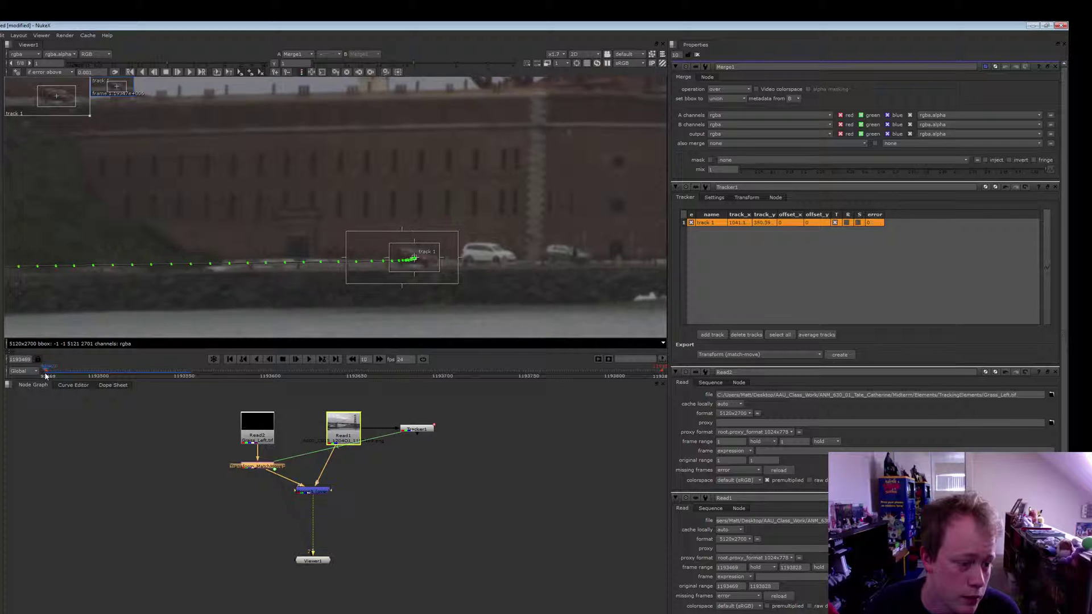
{"action": "scroll", "coordinate": [98, 245], "scroll_direction": "down", "scroll_amount": 3}
{"action": "middle_click_drag", "start_coordinate": [98, 245], "coordinate": [332, 304]}
{"action": "scroll", "coordinate": [356, 269], "scroll_direction": "down", "scroll_amount": 1}
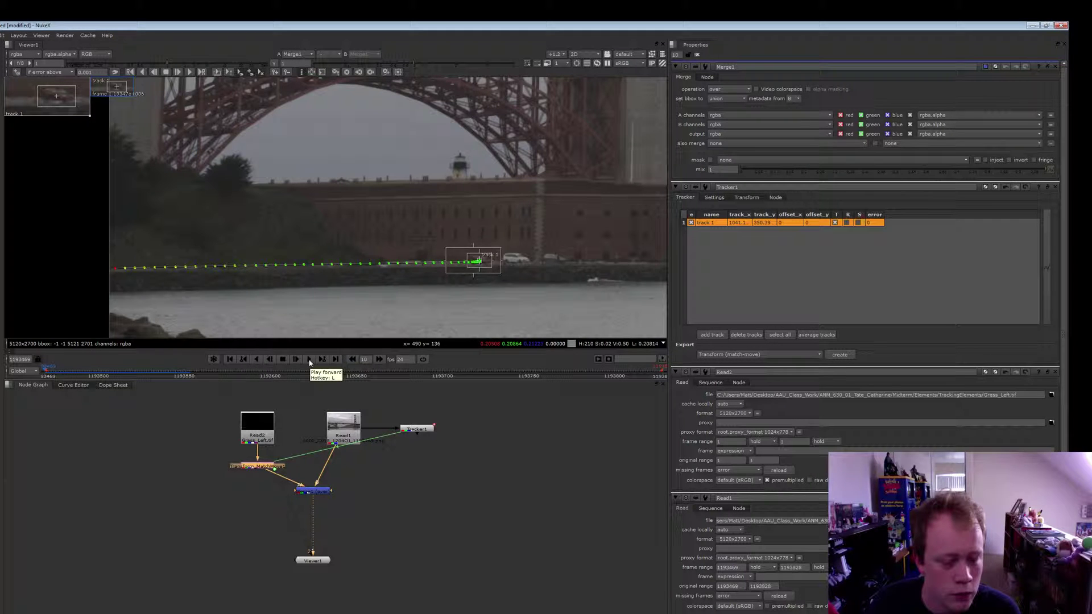
{"action": "left_click", "coordinate": [310, 360]}
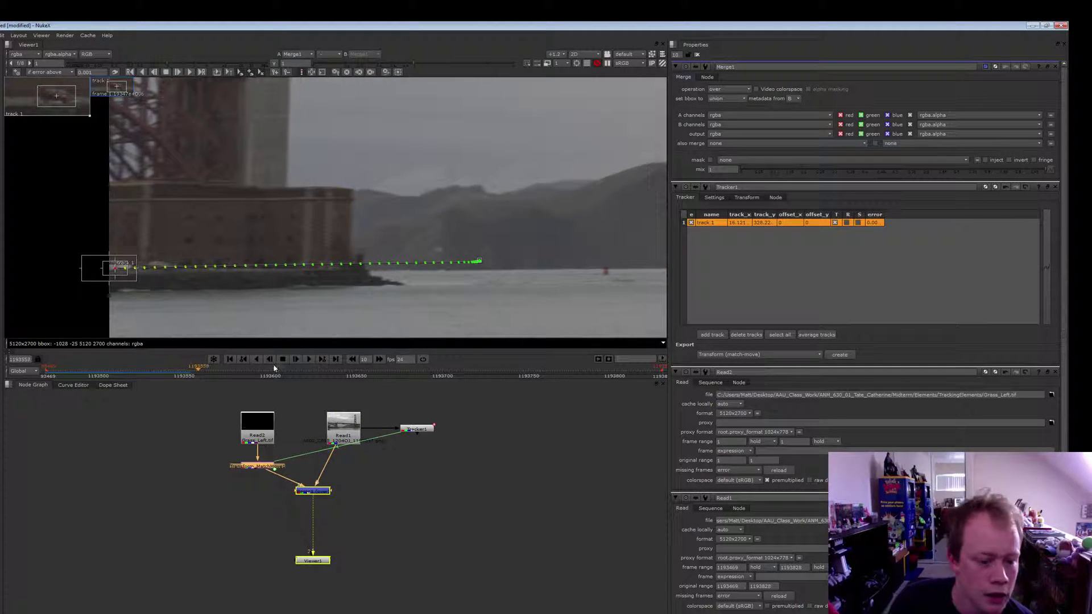
{"action": "left_click_drag", "start_coordinate": [201, 371], "coordinate": [49, 372]}
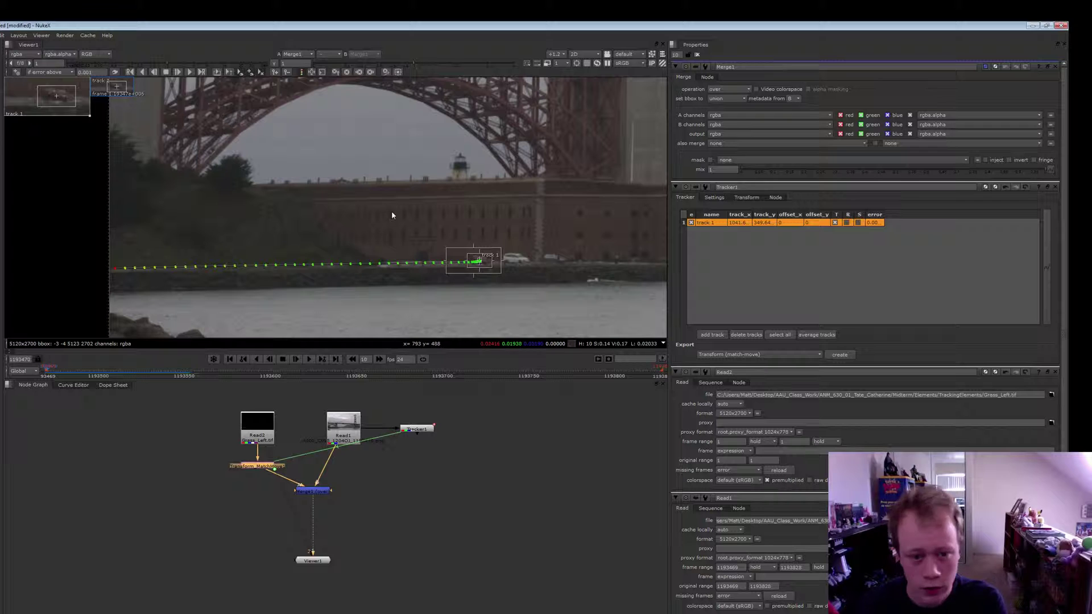
Collapse the Merge node's properties and hide the Viewer overlay so the track path does not cover the footage.
{"action": "left_click", "coordinate": [676, 66]}
{"action": "left_click", "coordinate": [676, 79]}
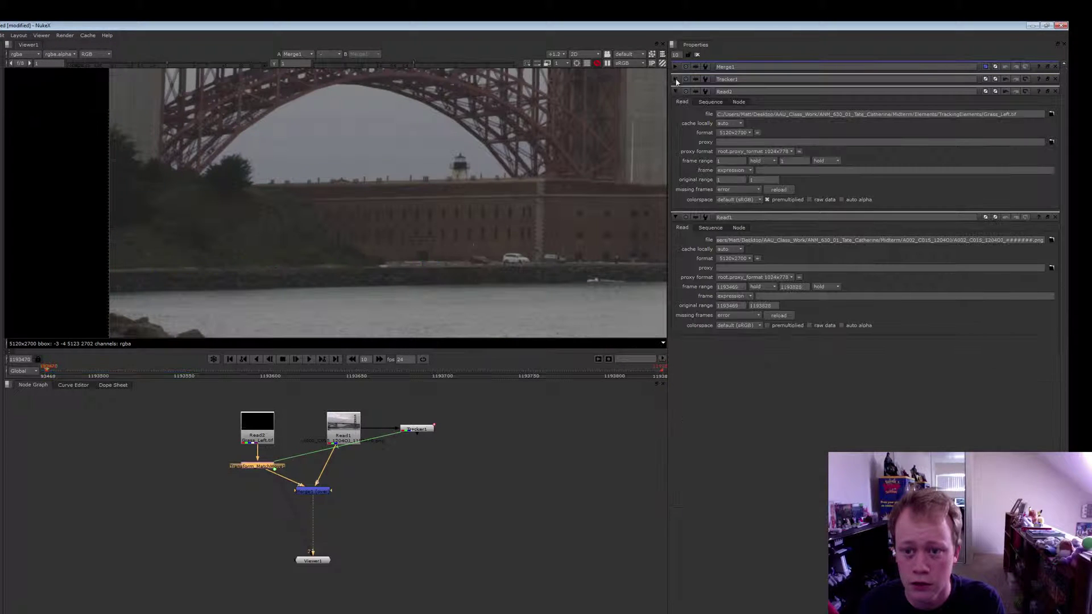
{"action": "left_click", "coordinate": [676, 79]}
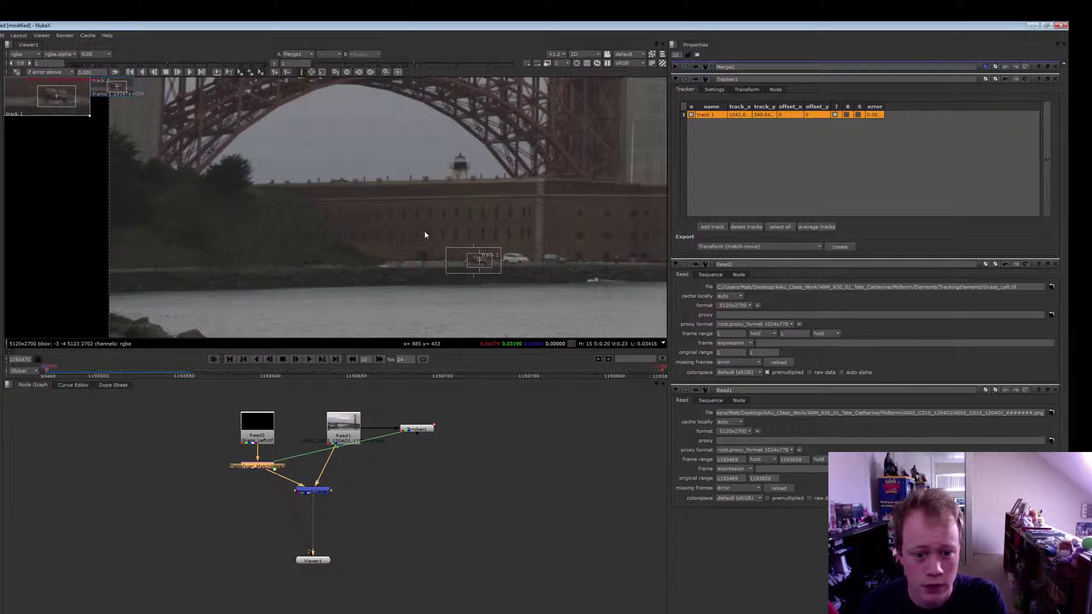
{"action": "key", "text": "o"}
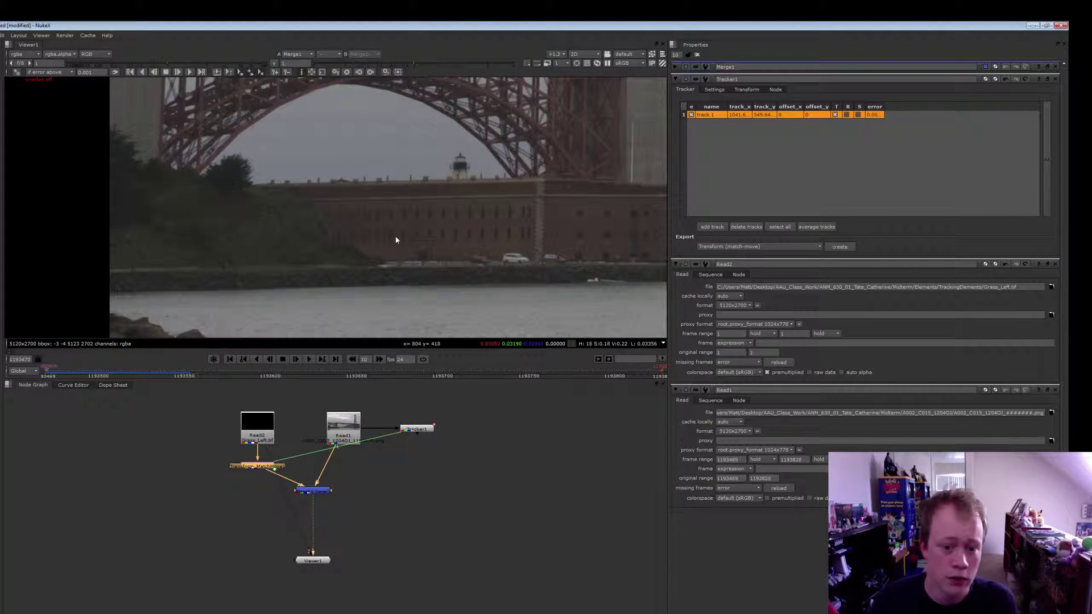
Play the composite without overlays and scrub back through it to examine how the grass follows the camera move.
{"action": "left_click", "coordinate": [309, 360]}
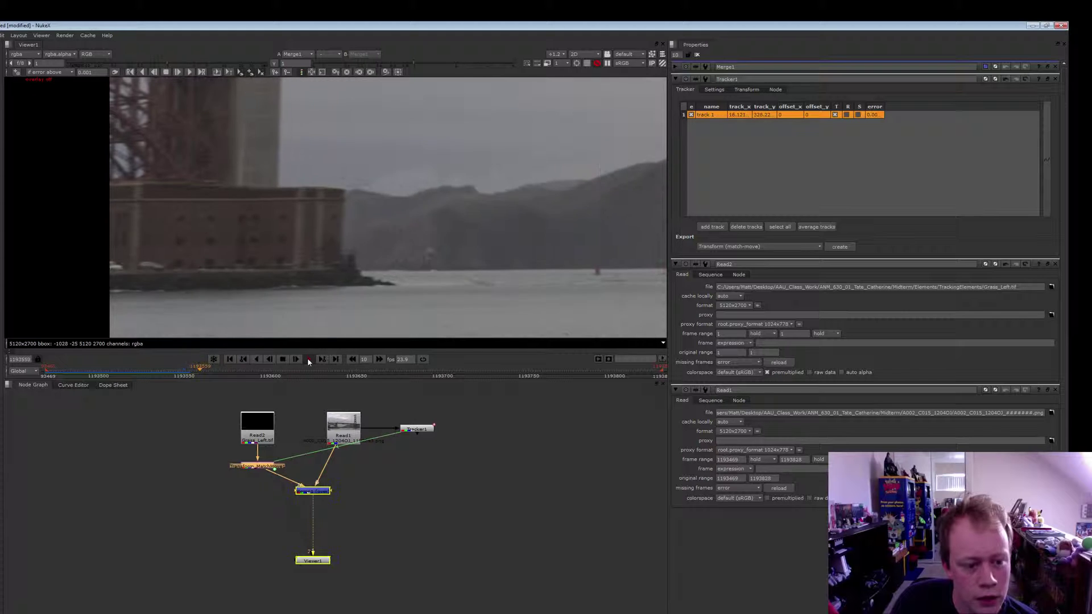
{"action": "left_click", "coordinate": [309, 361]}
{"action": "left_click", "coordinate": [172, 376]}
{"action": "left_click_drag", "start_coordinate": [172, 377], "coordinate": [89, 385]}
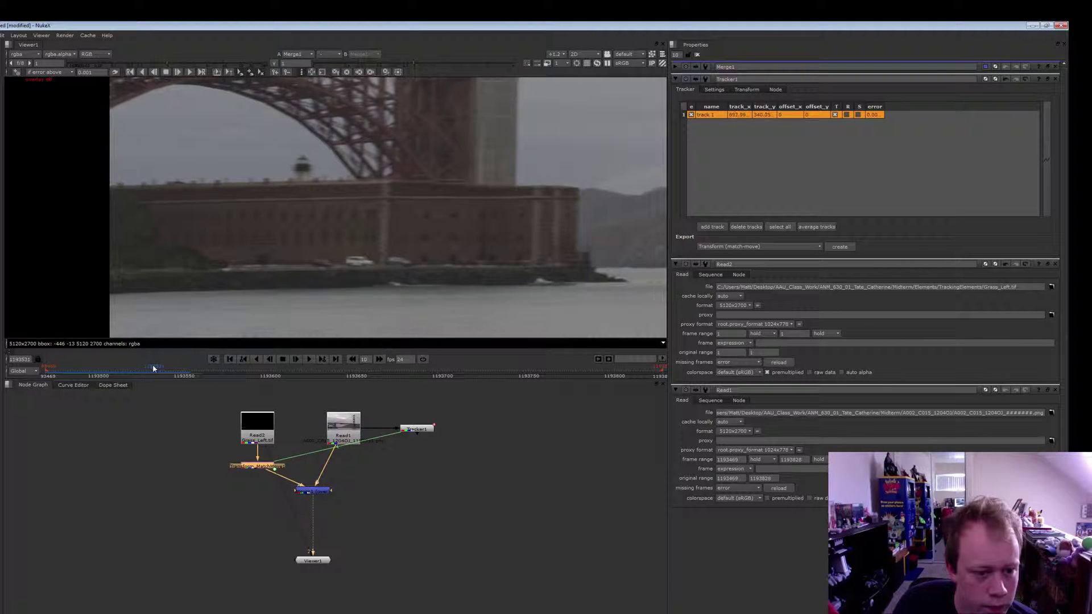
{"action": "left_click_drag", "start_coordinate": [148, 368], "coordinate": [87, 373]}
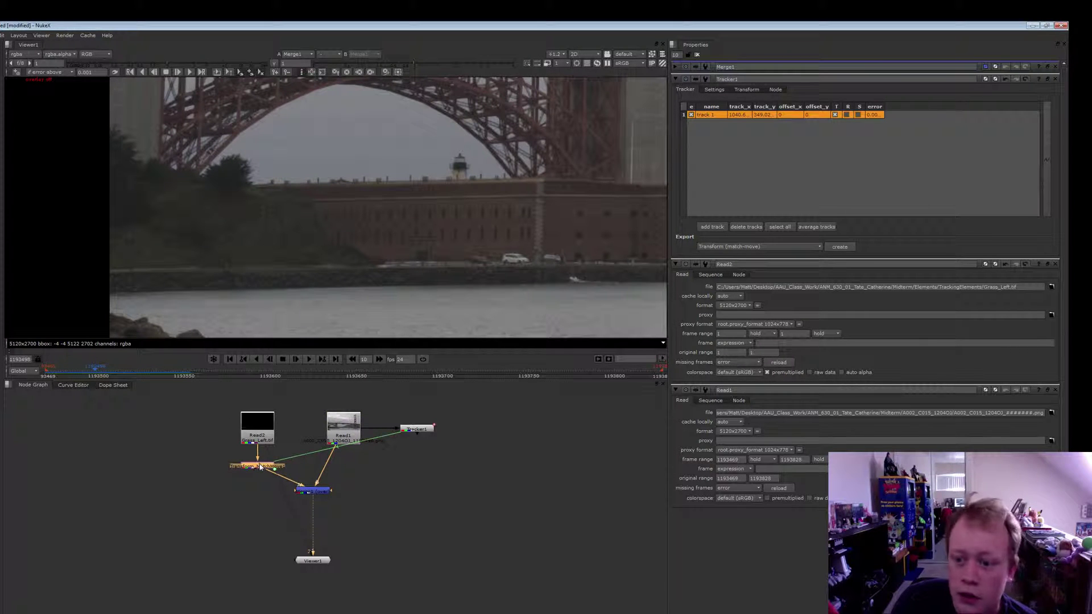
Open the match-move Transform's properties and close those of the Merge, Tracker and both Read nodes.
{"action": "double_click", "coordinate": [260, 467]}
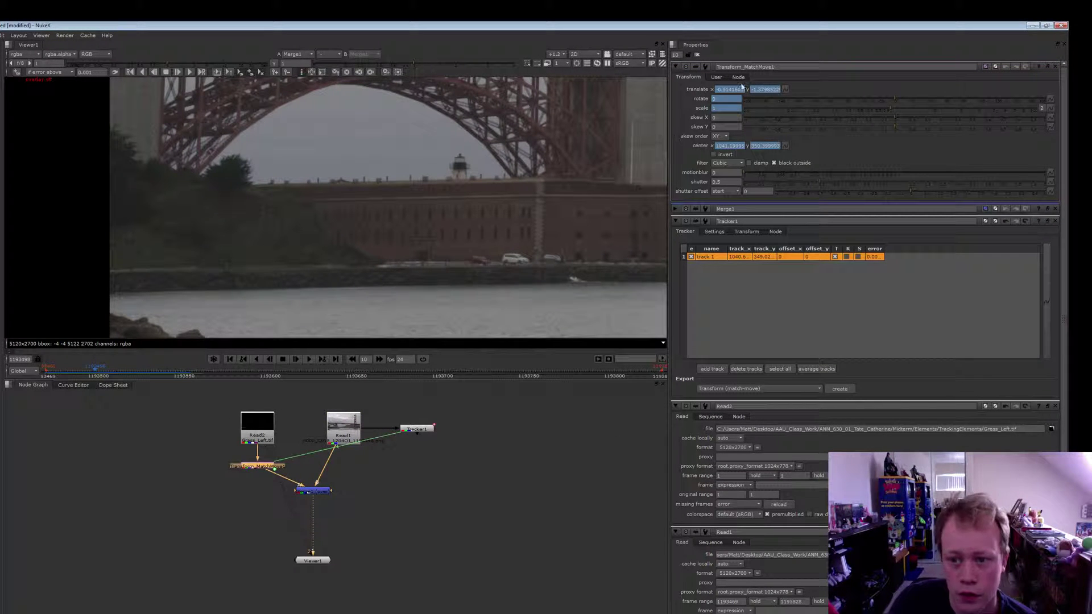
{"action": "left_click", "coordinate": [675, 221]}
{"action": "left_click", "coordinate": [675, 233]}
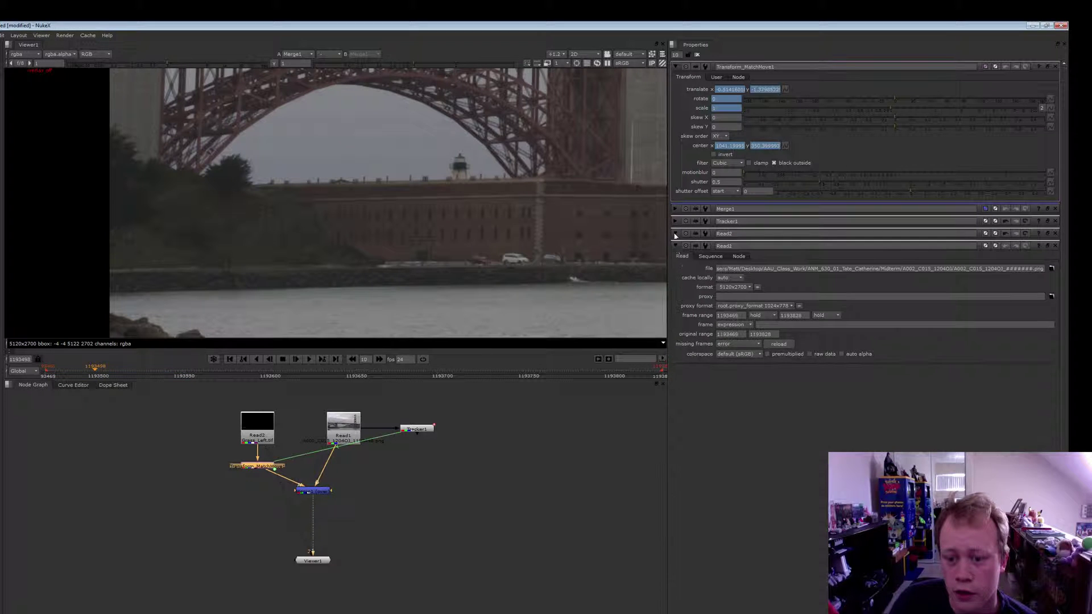
{"action": "left_click", "coordinate": [676, 246]}
{"action": "left_click", "coordinate": [1055, 209]}
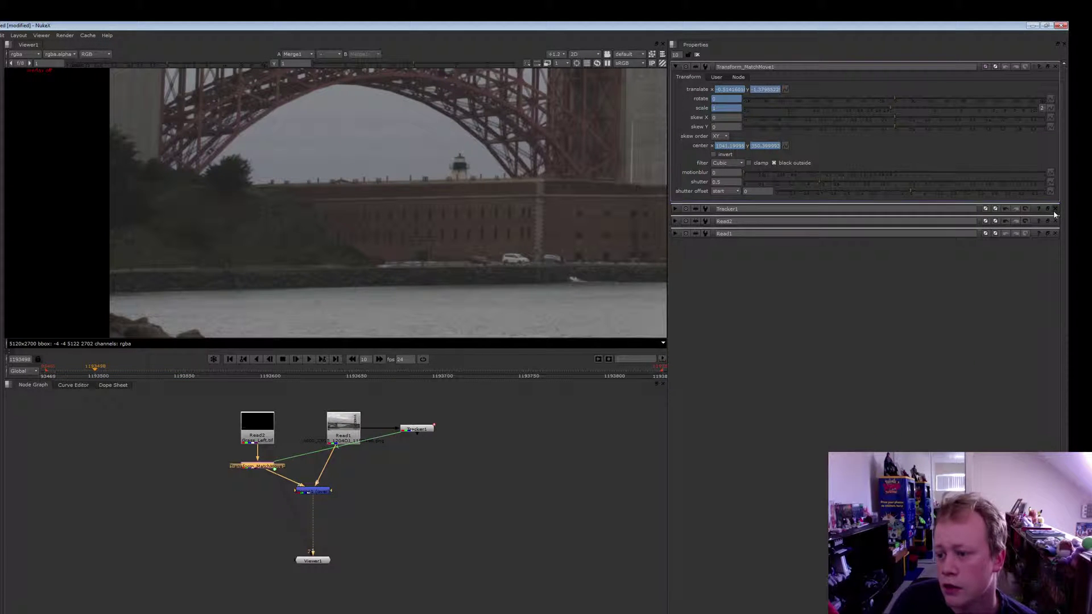
{"action": "left_click", "coordinate": [1055, 210]}
{"action": "left_click", "coordinate": [1055, 209]}
{"action": "left_click", "coordinate": [1055, 210]}
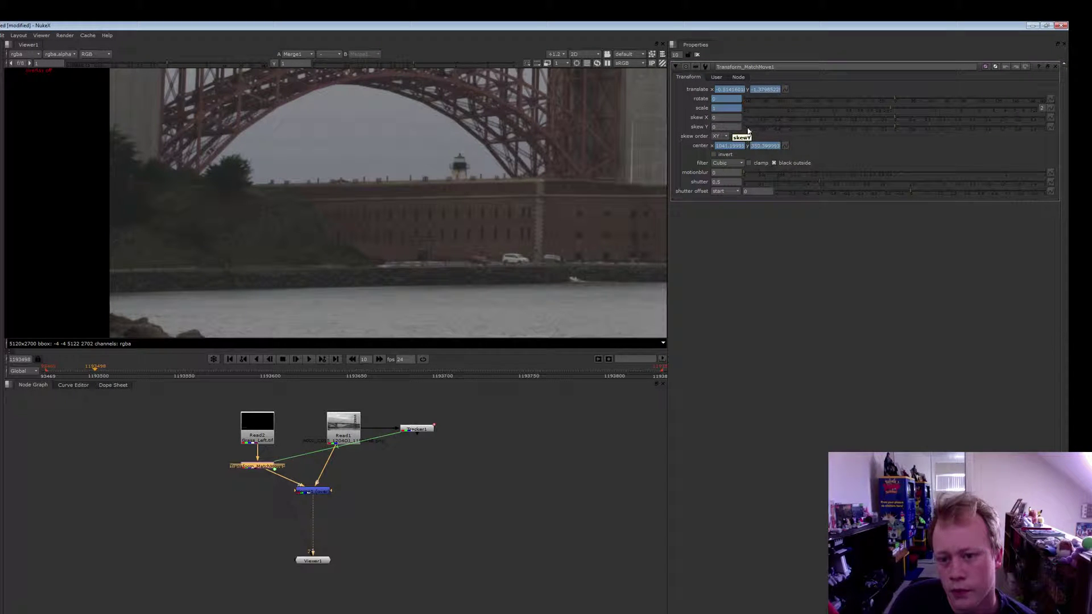
Set the match-move Transform's motionblur to 0.3.
{"action": "left_click_drag", "start_coordinate": [747, 175], "coordinate": [806, 168]}
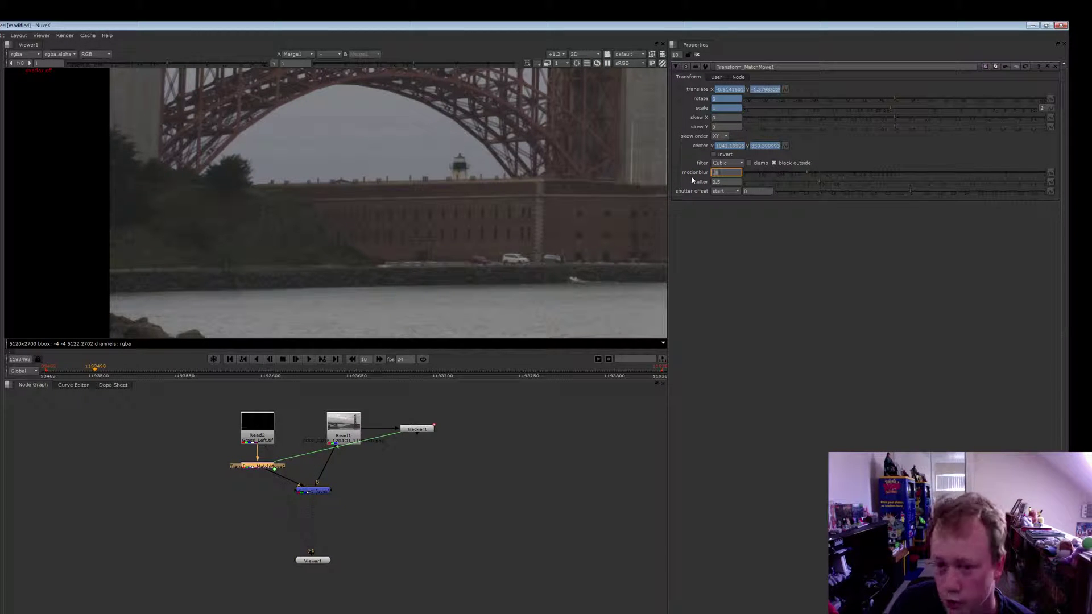
{"action": "type", "text": "0.3"}
{"action": "key", "text": "Return"}
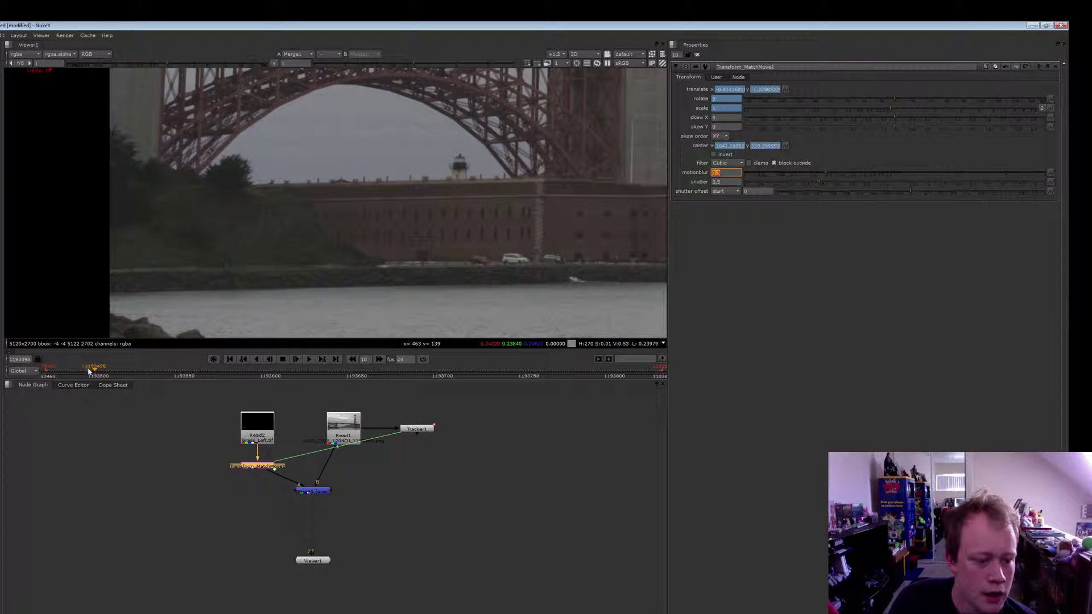
Play the composite repeatedly from the first frame to examine the motion-blurred grass, ending back at the start.
{"action": "left_click_drag", "start_coordinate": [89, 371], "coordinate": [46, 380]}
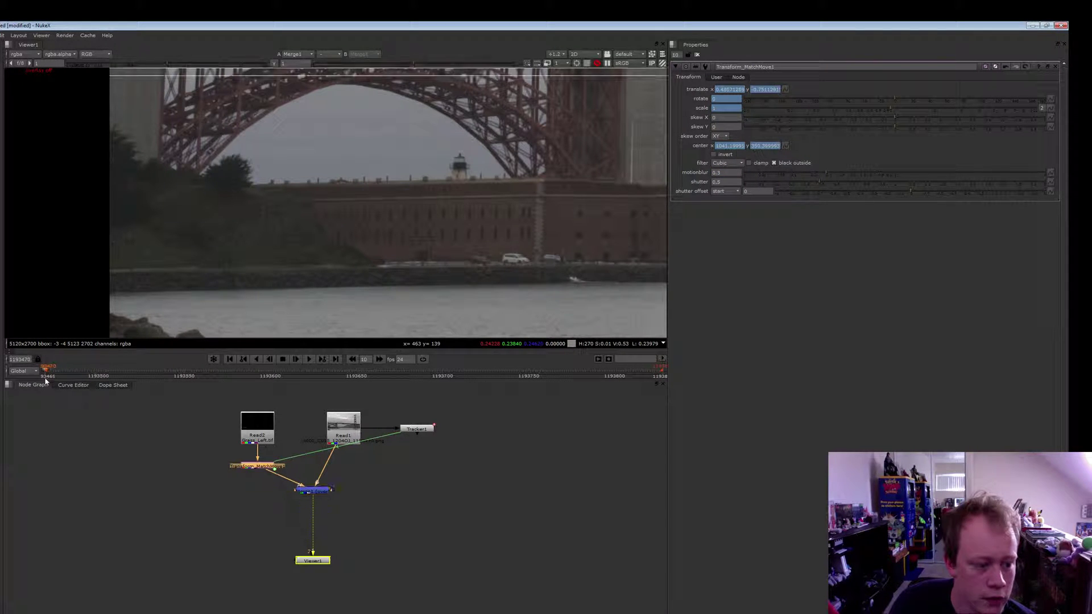
{"action": "left_click", "coordinate": [308, 362]}
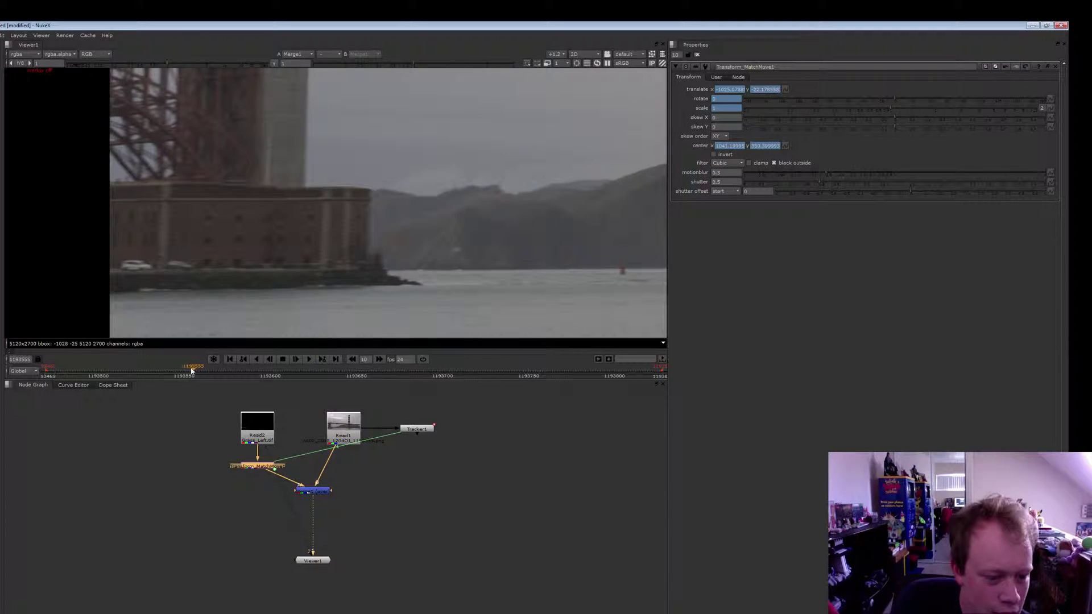
{"action": "left_click_drag", "start_coordinate": [190, 371], "coordinate": [47, 373]}
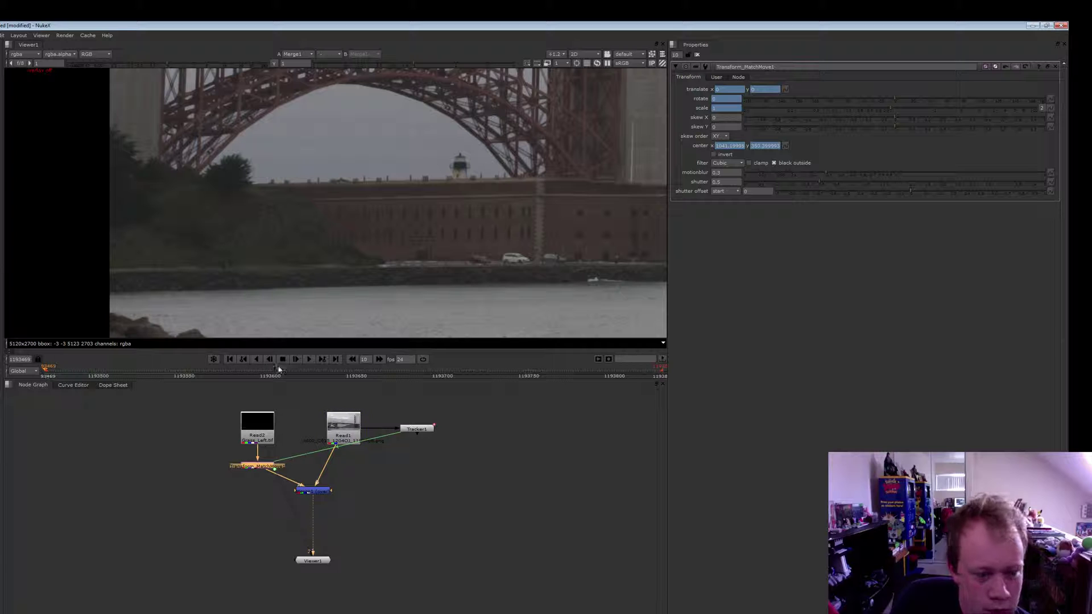
{"action": "left_click", "coordinate": [309, 360]}
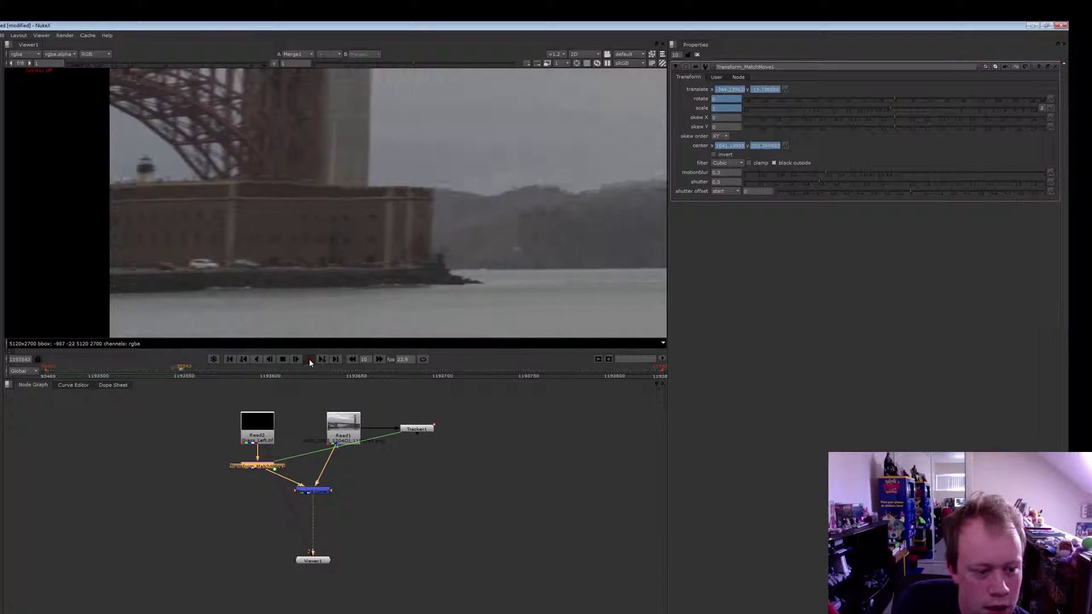
{"action": "left_click", "coordinate": [308, 359]}
{"action": "left_click", "coordinate": [190, 371]}
{"action": "left_click_drag", "start_coordinate": [191, 370], "coordinate": [42, 379]}
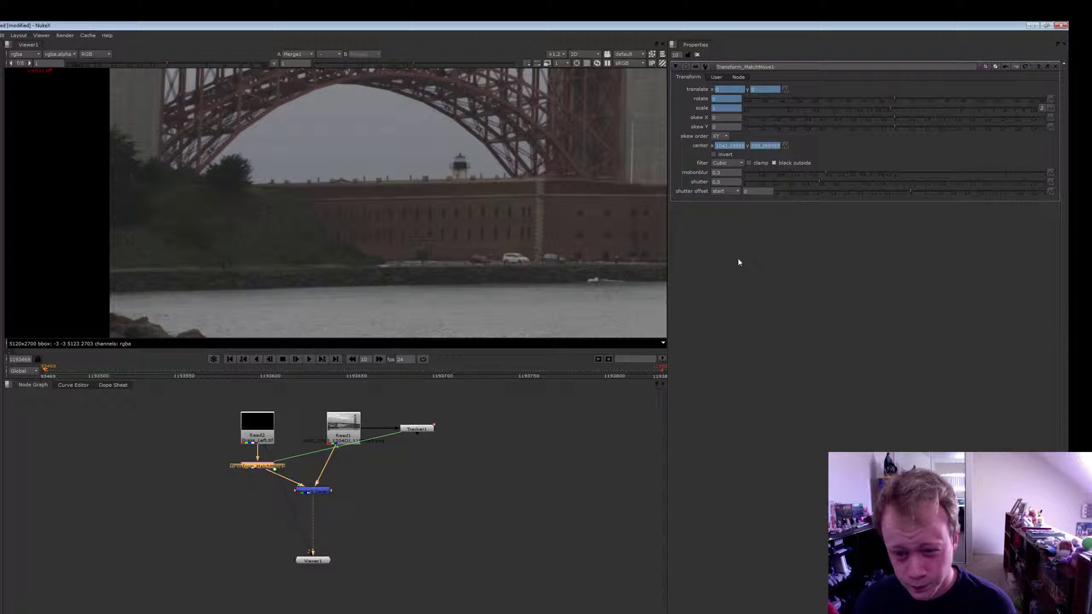
Set the project's full size format to NTSC_16:9 720x486 1.21 and view the whole bridge frame.
{"action": "key", "text": "s"}
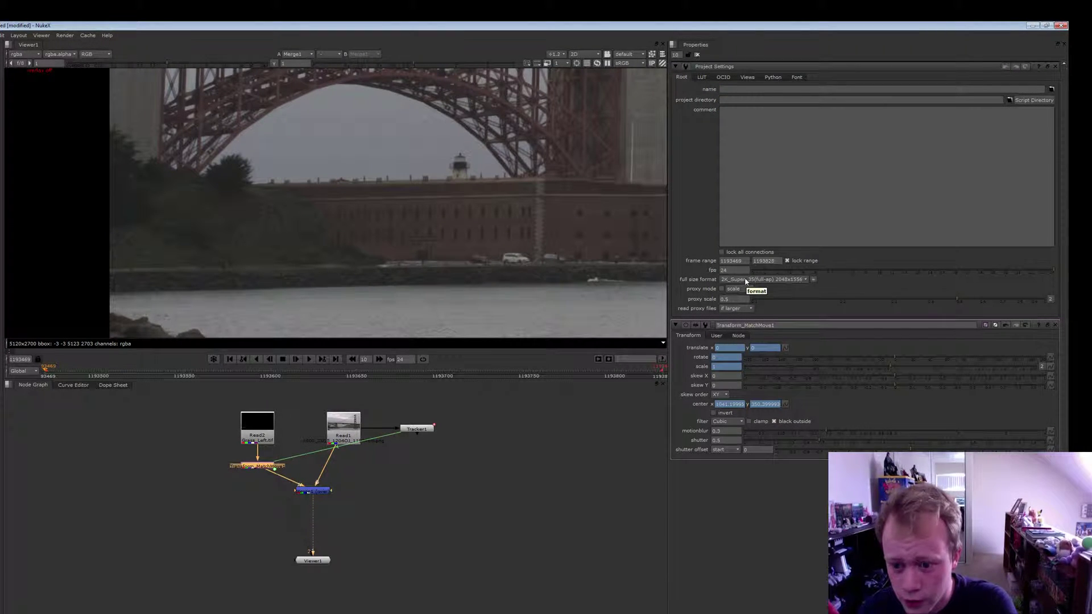
{"action": "left_click", "coordinate": [802, 280]}
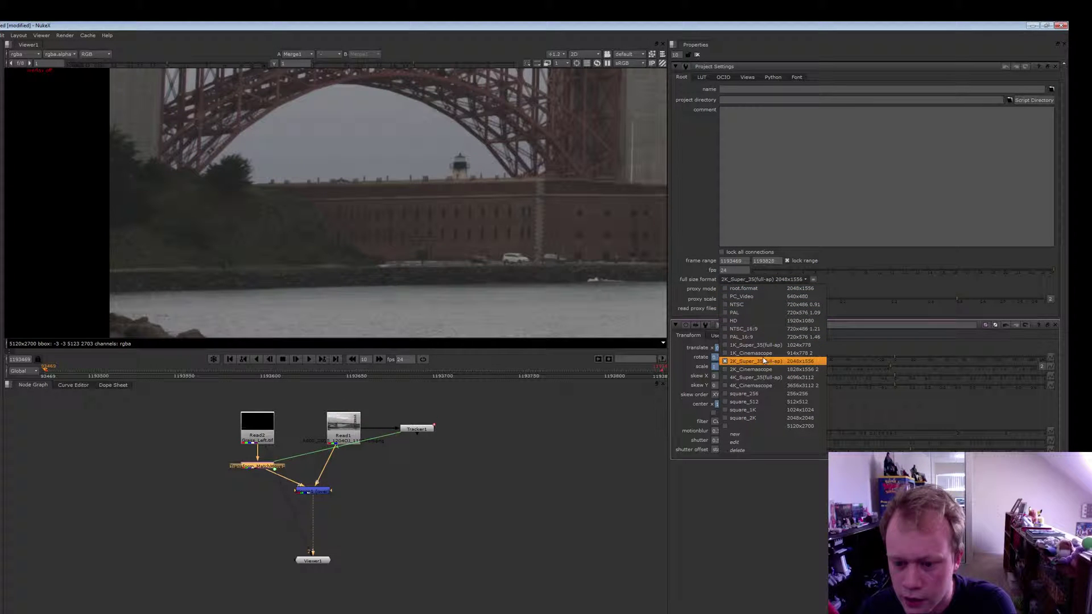
{"action": "left_click", "coordinate": [741, 331]}
{"action": "left_click", "coordinate": [330, 463]}
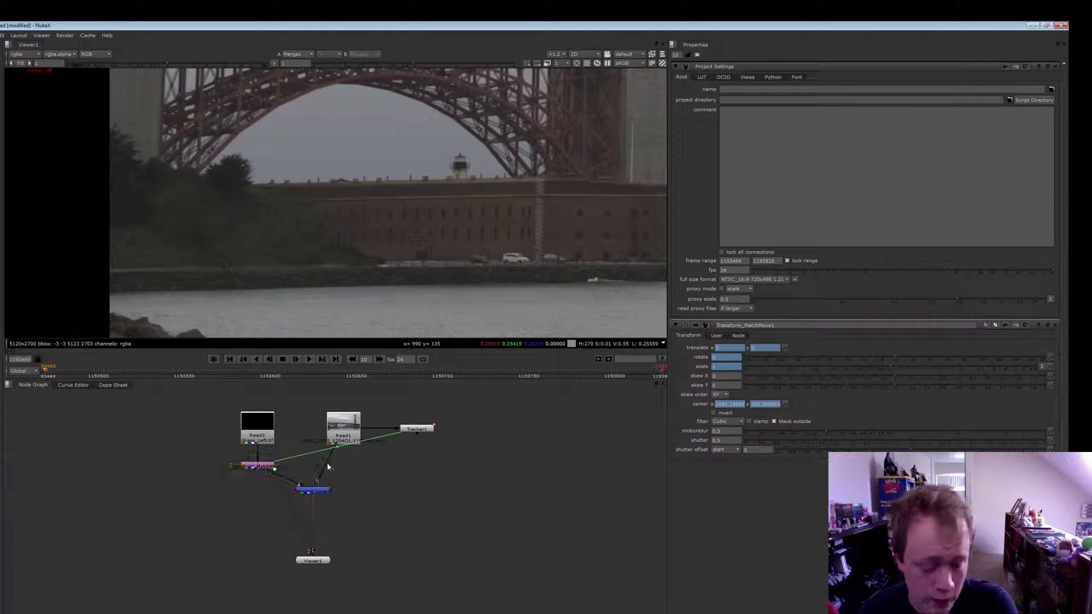
{"action": "scroll", "coordinate": [520, 237], "scroll_direction": "down", "scroll_amount": 3}
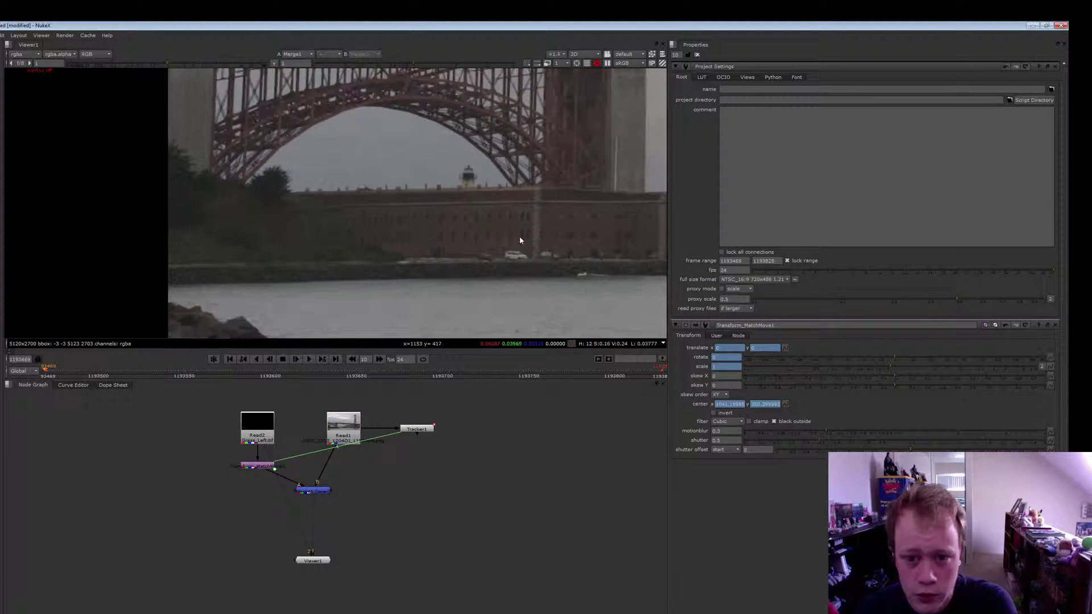
{"action": "scroll", "coordinate": [519, 240], "scroll_direction": "down", "scroll_amount": 3}
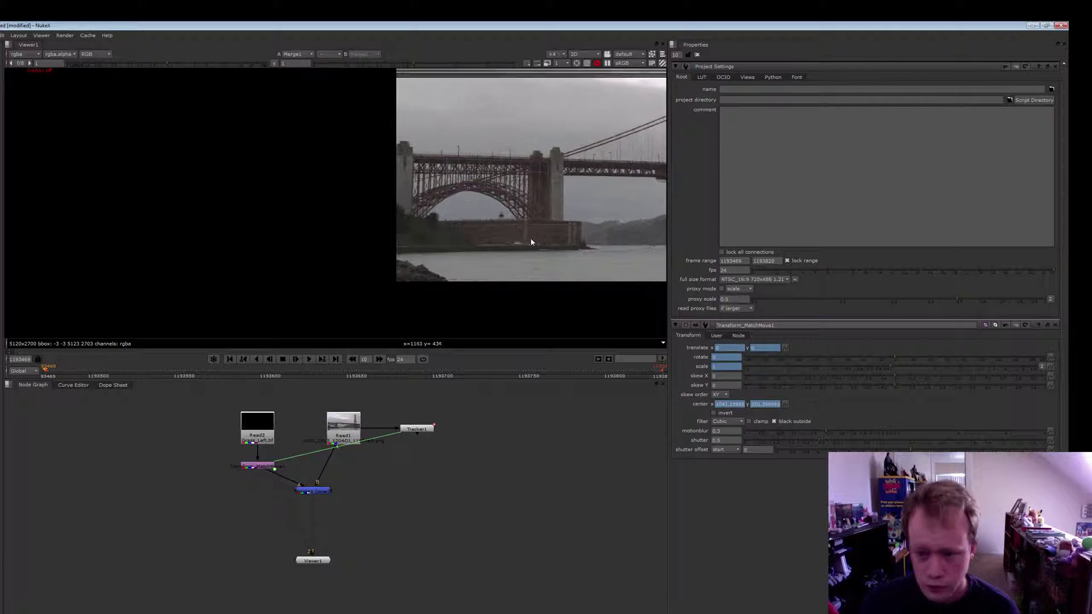
Insert a Reformat node below the bridge footage Read node, using the project's root format.
{"action": "scroll", "coordinate": [354, 296], "scroll_direction": "up", "scroll_amount": 2}
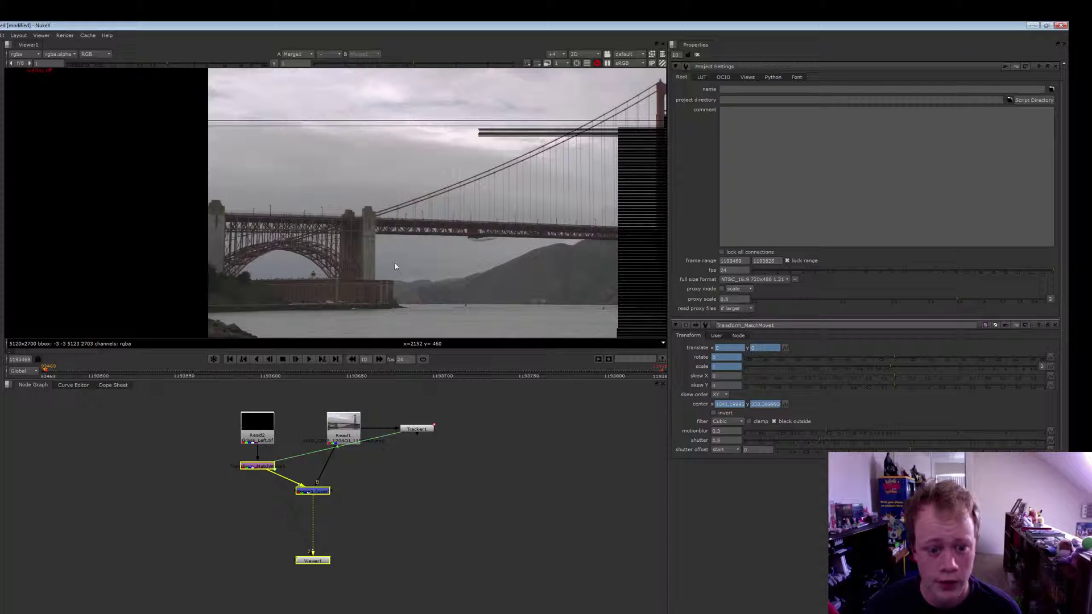
{"action": "left_click", "coordinate": [391, 467]}
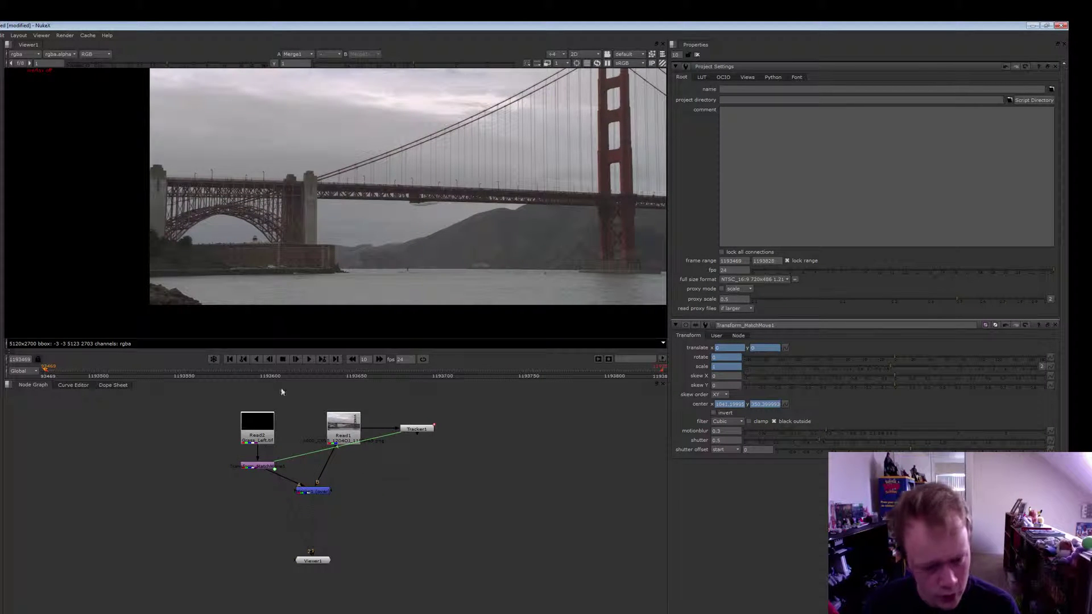
{"action": "left_click", "coordinate": [348, 432]}
{"action": "key", "text": "Tab"}
{"action": "type", "text": "re"}
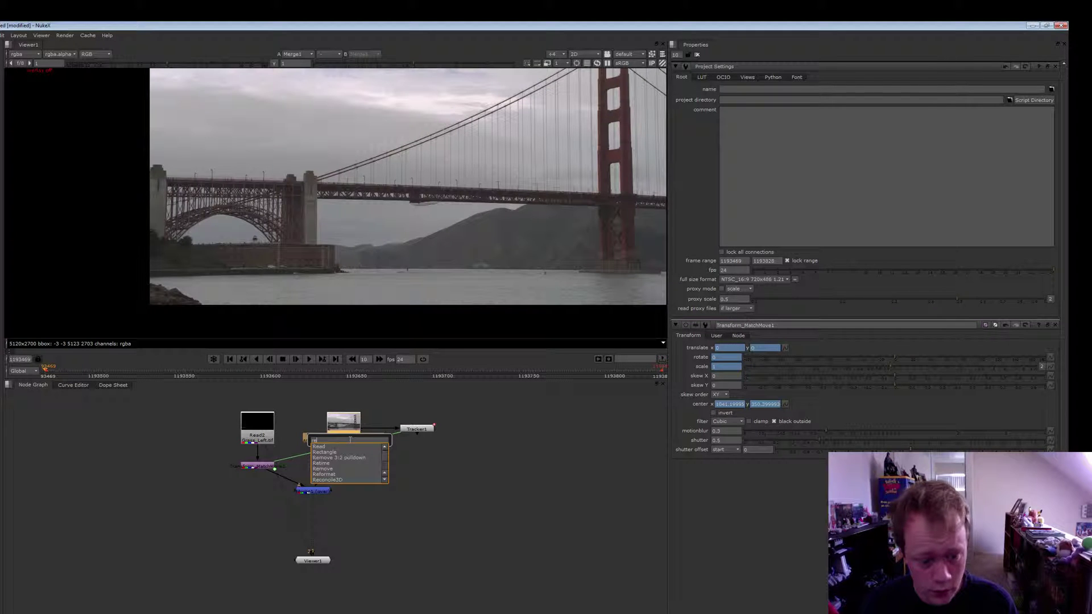
{"action": "type", "text": "f"}
{"action": "key", "text": "Return"}
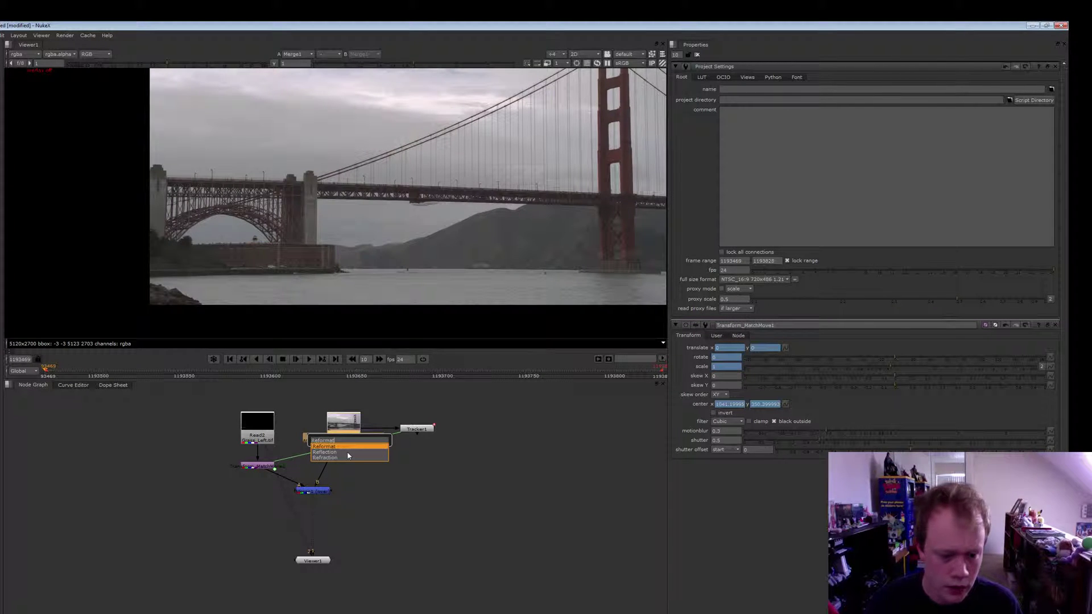
Insert another Reformat node between the Grass_Left Read node and the match-move Transform.
{"action": "left_click", "coordinate": [258, 432]}
{"action": "key", "text": "Tab"}
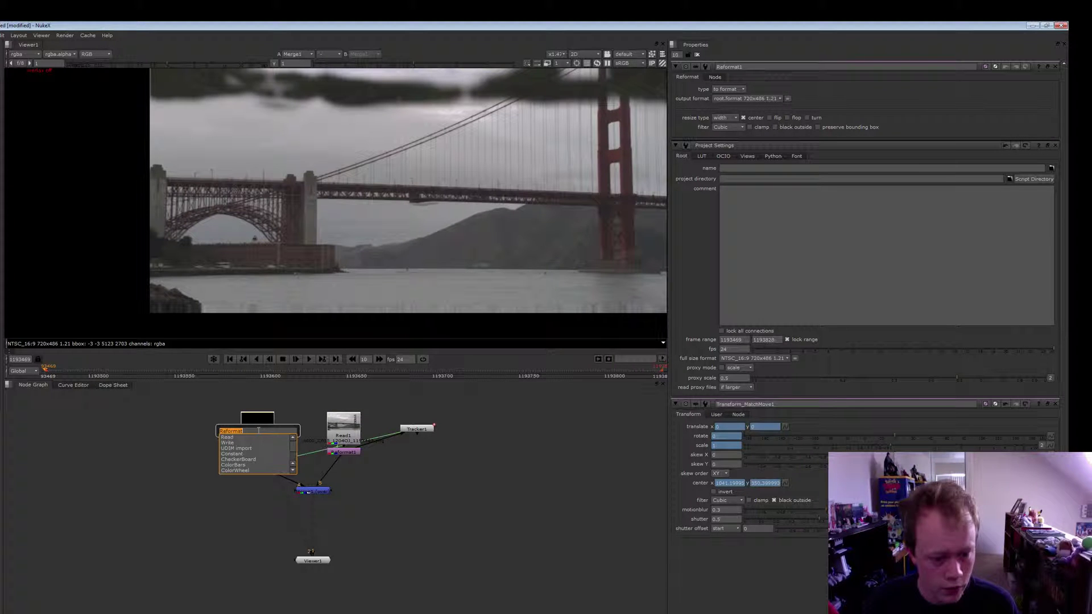
{"action": "key", "text": "Return"}
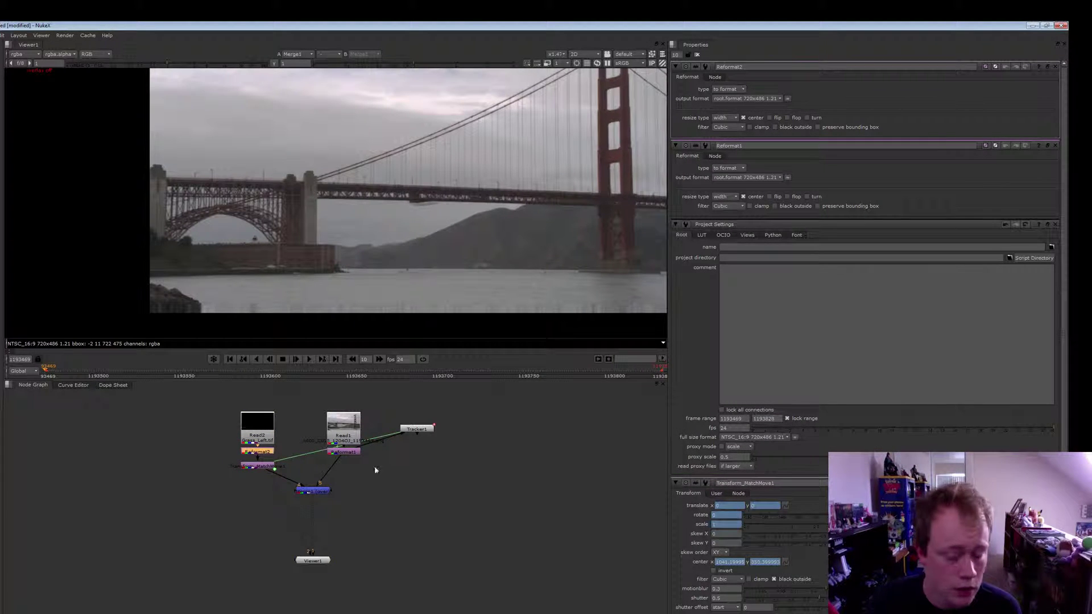
Play and scrub the opening frames of the reformatted composite to examine the shoreline and fort up close.
{"action": "scroll", "coordinate": [175, 243], "scroll_direction": "up", "scroll_amount": 3}
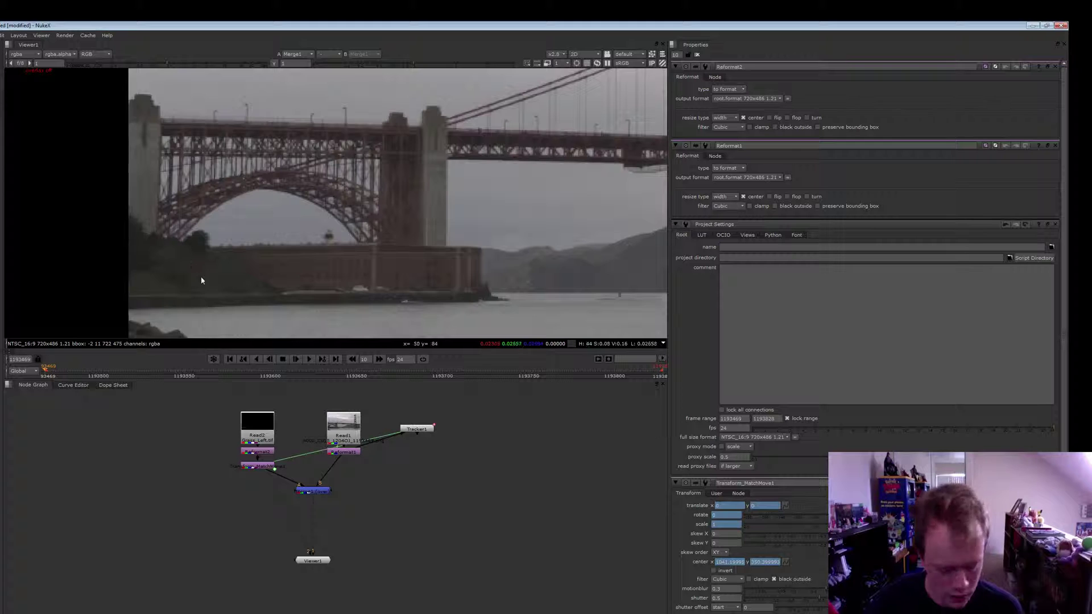
{"action": "middle_click_drag", "start_coordinate": [248, 264], "coordinate": [272, 247]}
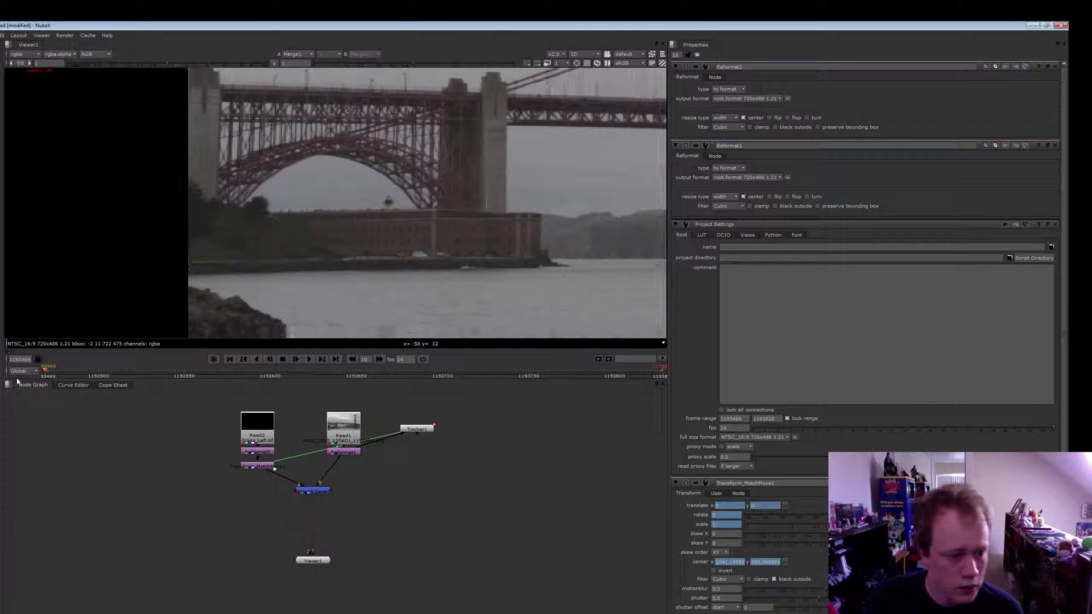
{"action": "left_click", "coordinate": [308, 360]}
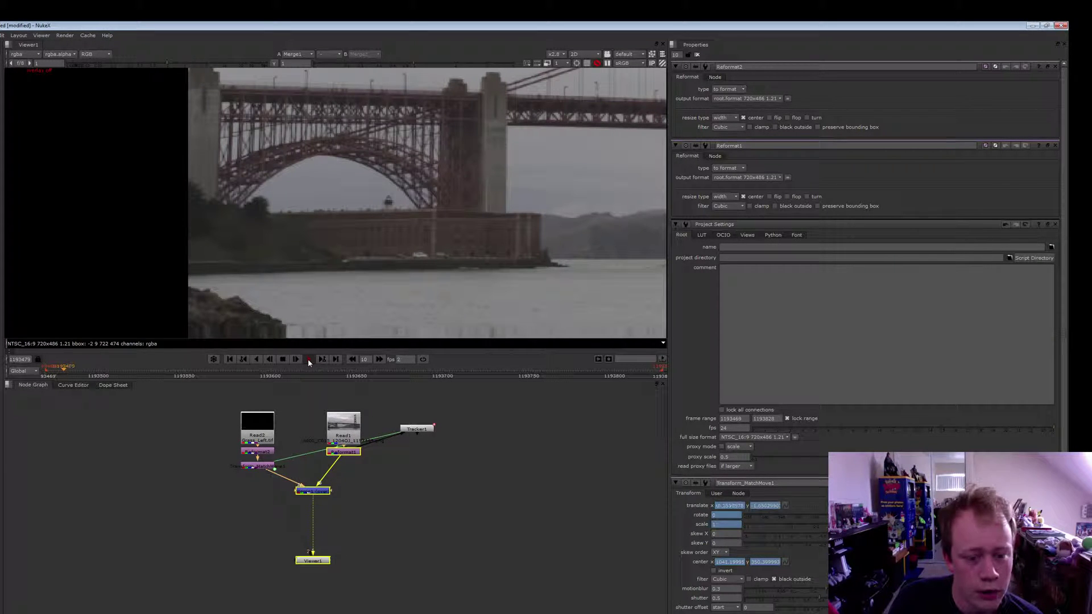
{"action": "left_click", "coordinate": [59, 373]}
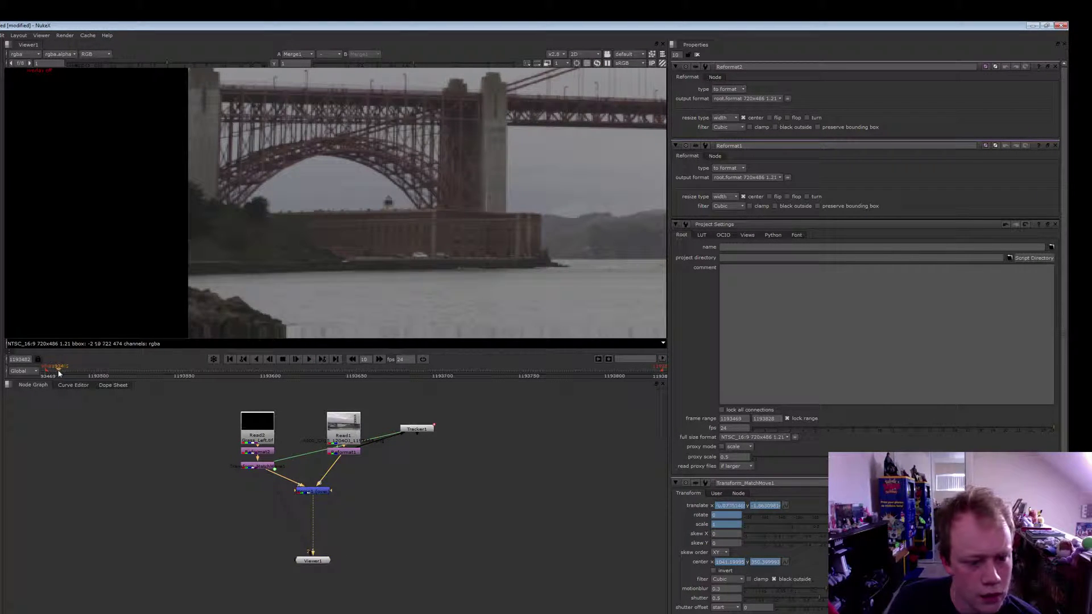
{"action": "left_click", "coordinate": [59, 374]}
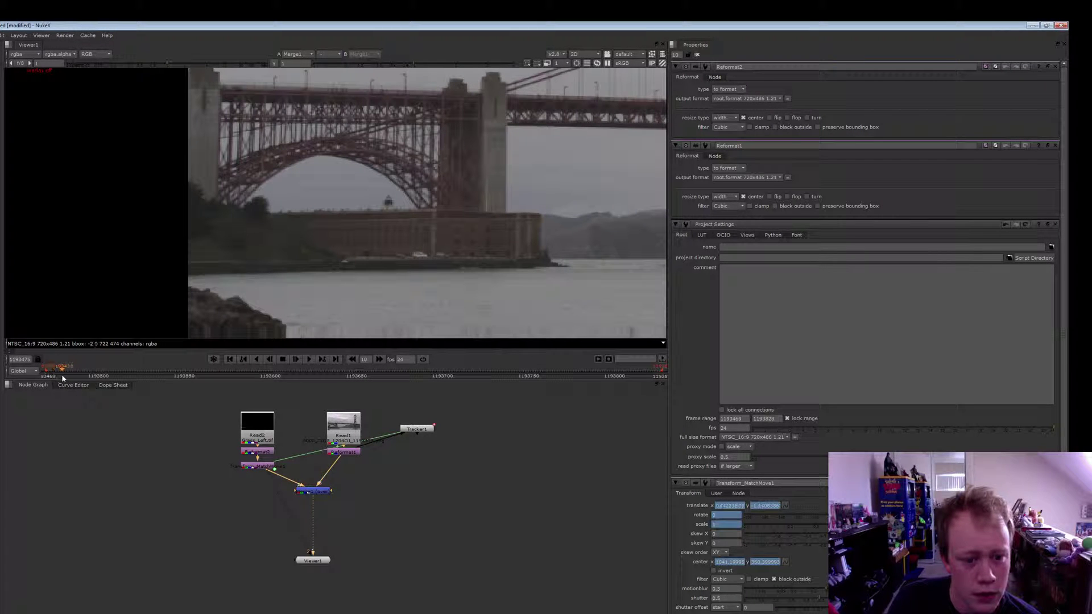
{"action": "left_click", "coordinate": [62, 377]}
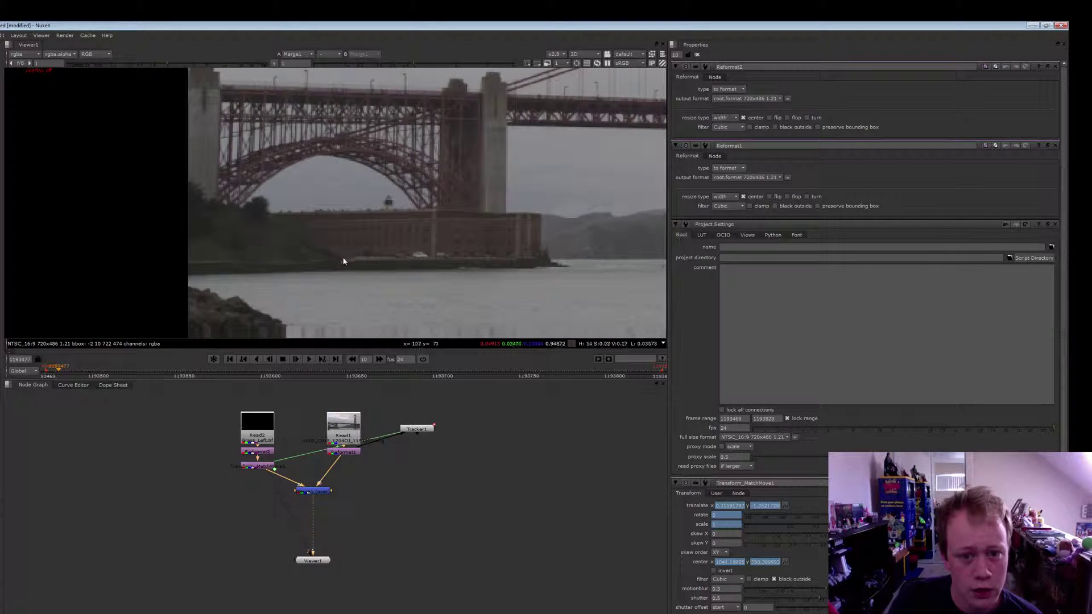
{"action": "scroll", "coordinate": [343, 261], "scroll_direction": "up", "scroll_amount": 3}
{"action": "scroll", "coordinate": [328, 230], "scroll_direction": "up", "scroll_amount": 1}
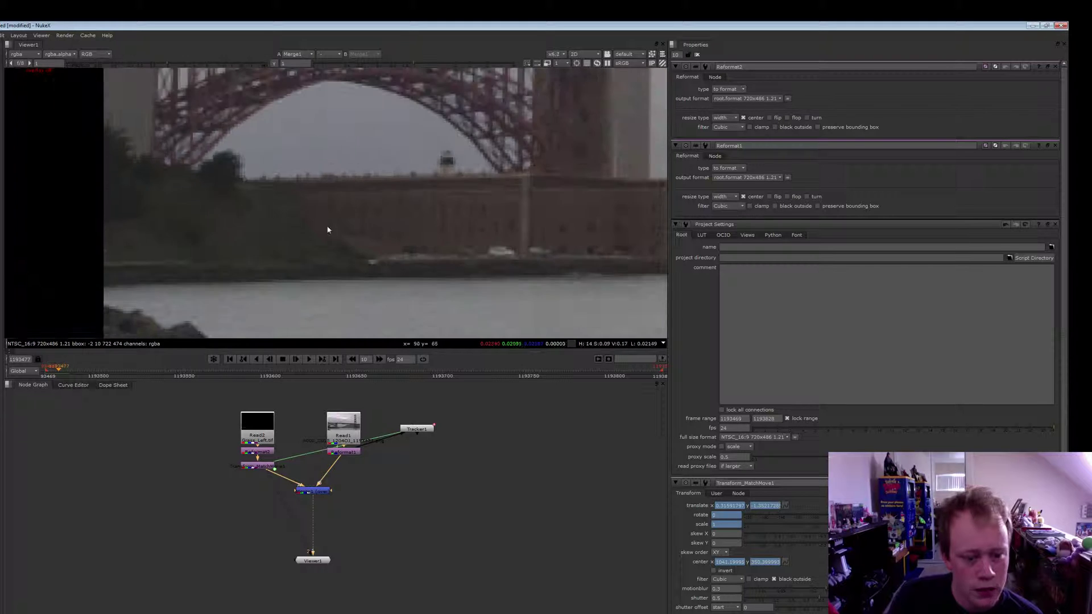
{"action": "scroll", "coordinate": [327, 229], "scroll_direction": "down", "scroll_amount": 1}
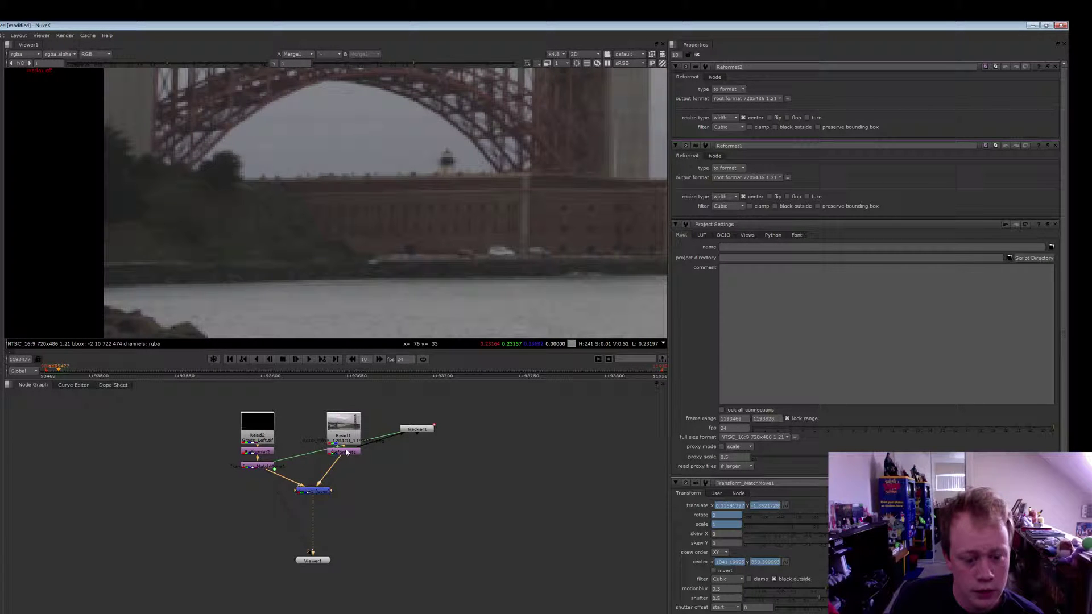
Open the Tracker's properties, turn on the viewer overlay and examine track 1's path across the reformatted bridge frame.
{"action": "left_click_drag", "start_coordinate": [407, 430], "coordinate": [412, 436]}
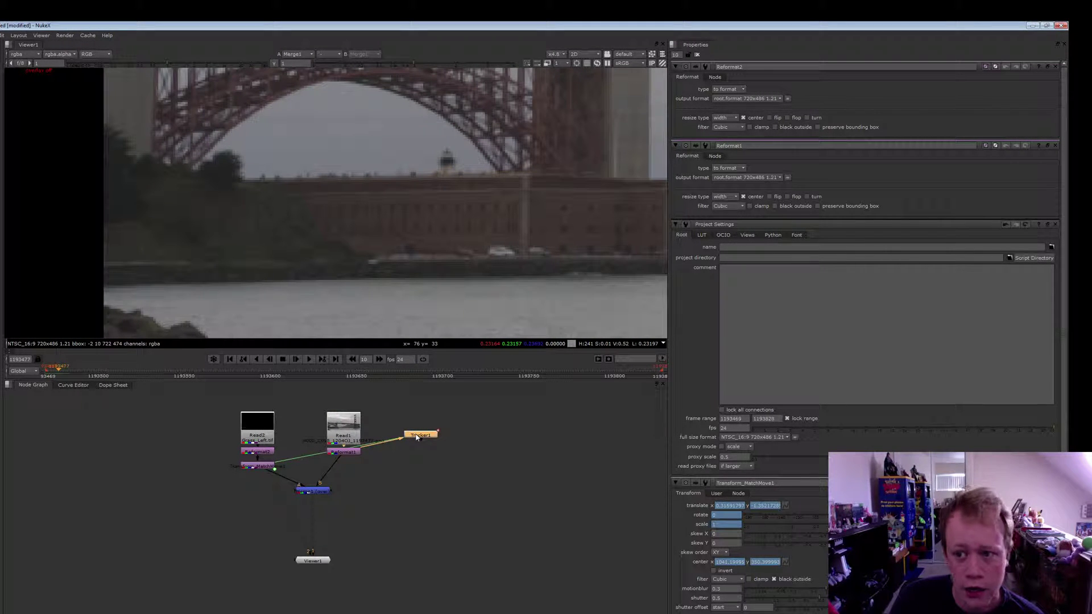
{"action": "double_click", "coordinate": [419, 435]}
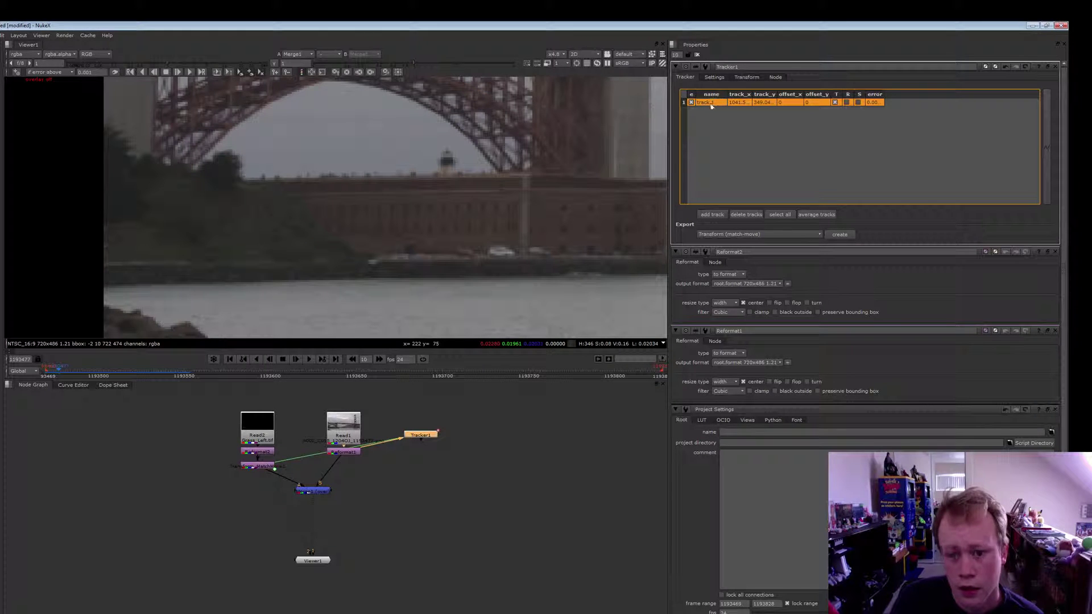
{"action": "scroll", "coordinate": [498, 247], "scroll_direction": "down", "scroll_amount": 8}
{"action": "scroll", "coordinate": [497, 245], "scroll_direction": "down", "scroll_amount": 5}
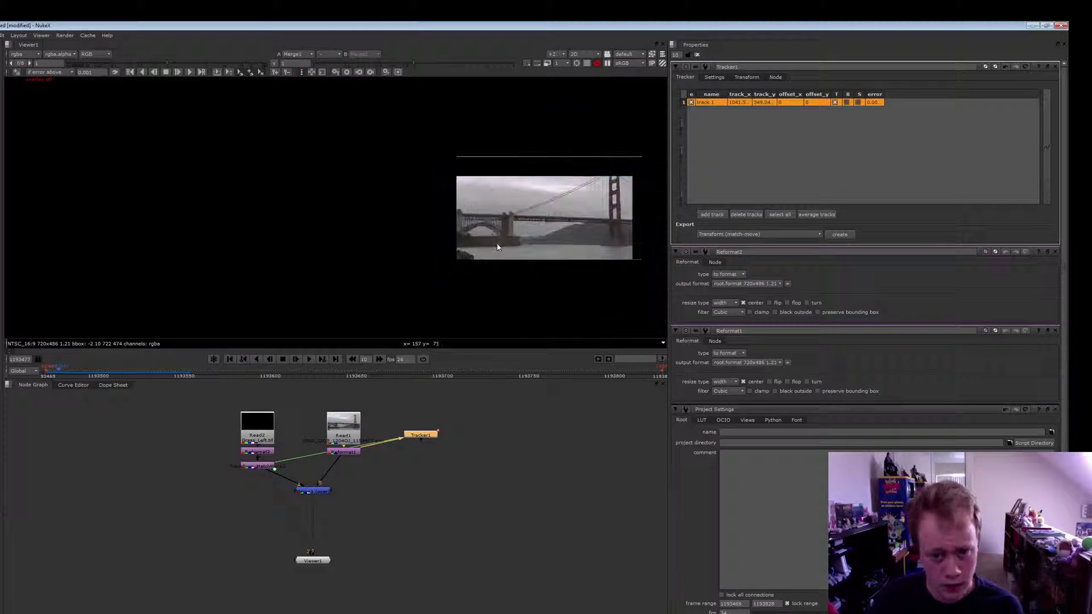
{"action": "middle_click_drag", "start_coordinate": [512, 251], "coordinate": [429, 271]}
{"action": "scroll", "coordinate": [454, 249], "scroll_direction": "up", "scroll_amount": 4}
{"action": "scroll", "coordinate": [454, 249], "scroll_direction": "up", "scroll_amount": 2}
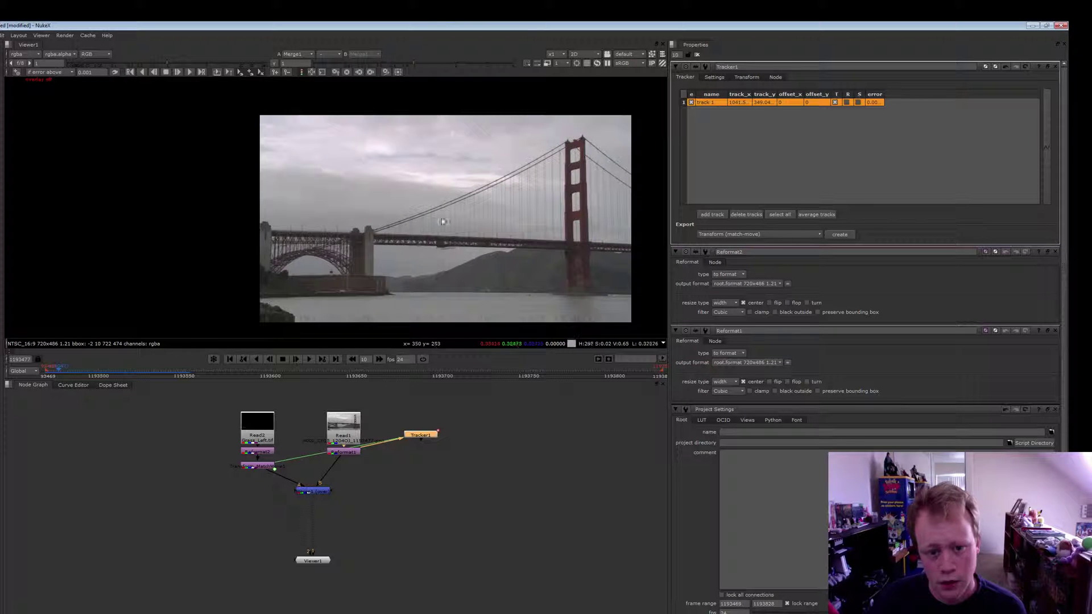
{"action": "key", "text": "o"}
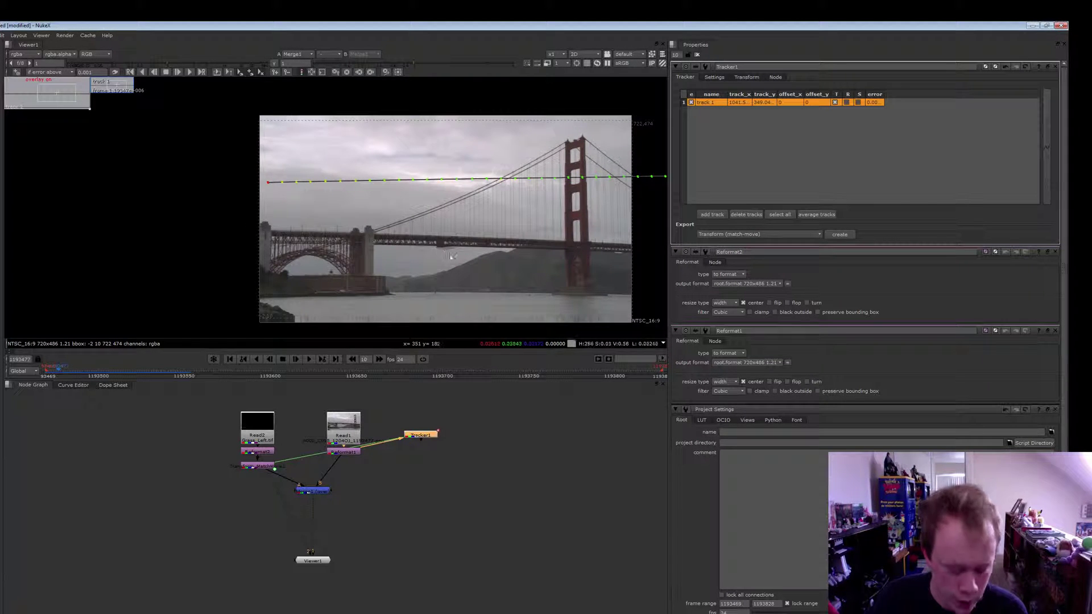
{"action": "middle_click_drag", "start_coordinate": [472, 259], "coordinate": [429, 256]}
{"action": "left_click_drag", "start_coordinate": [429, 256], "coordinate": [234, 248]}
{"action": "scroll", "coordinate": [475, 238], "scroll_direction": "down", "scroll_amount": 1}
{"action": "middle_click_drag", "start_coordinate": [440, 238], "coordinate": [487, 249]}
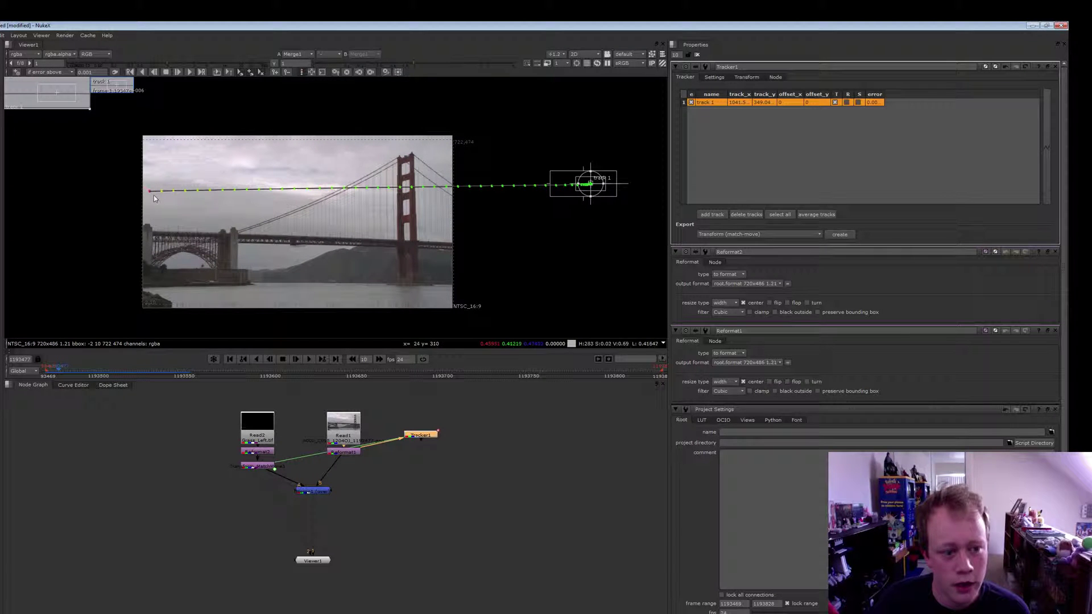
{"action": "left_click", "coordinate": [48, 372]}
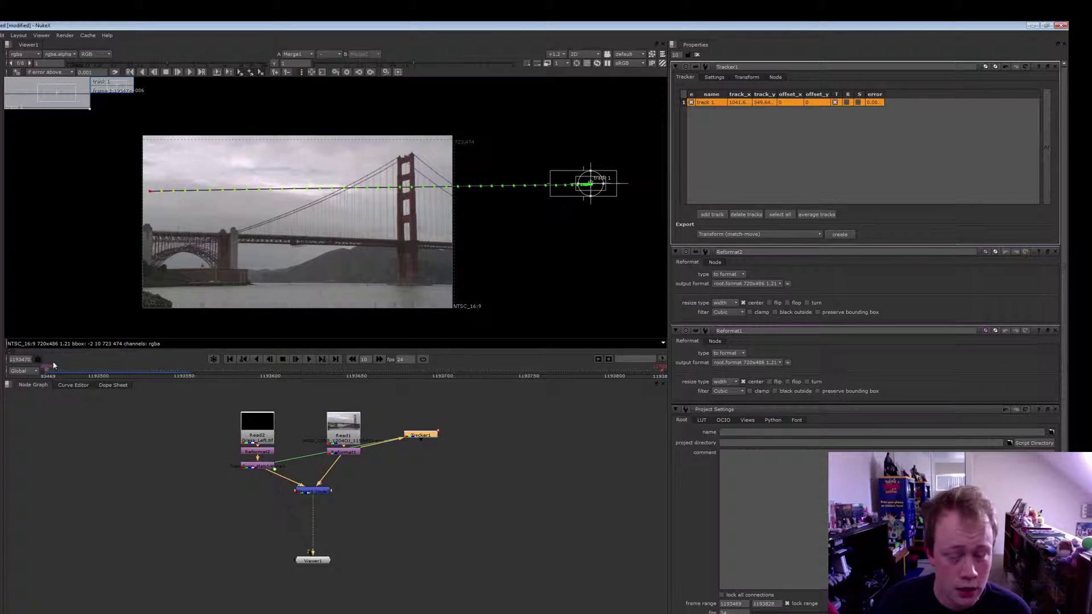
Set the project's frame range to 1 through 250.
{"action": "scroll", "coordinate": [741, 540], "scroll_direction": "down", "scroll_amount": 3}
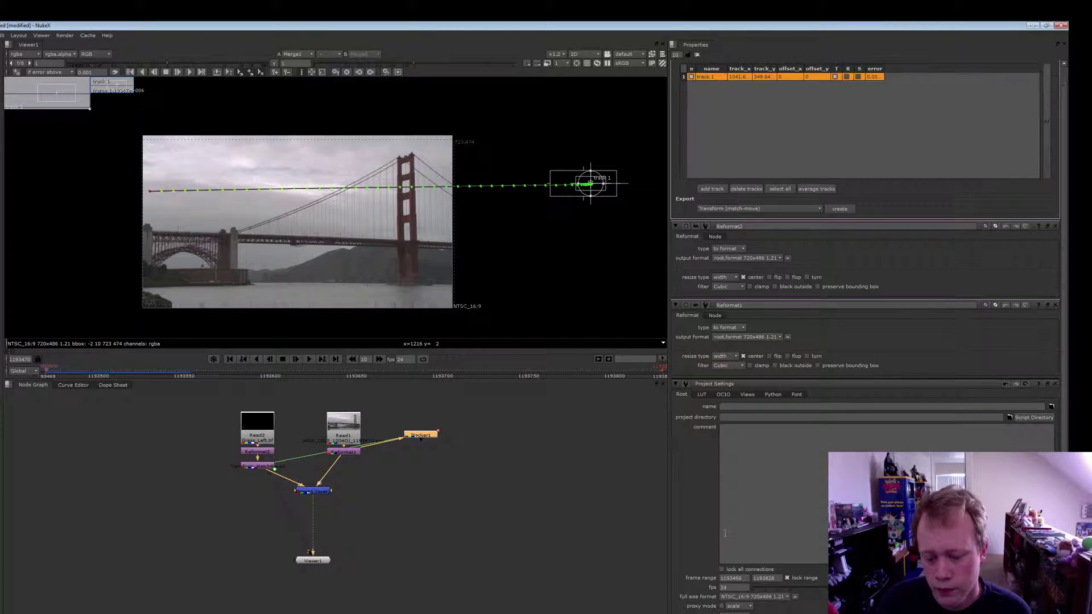
{"action": "double_click", "coordinate": [733, 501]}
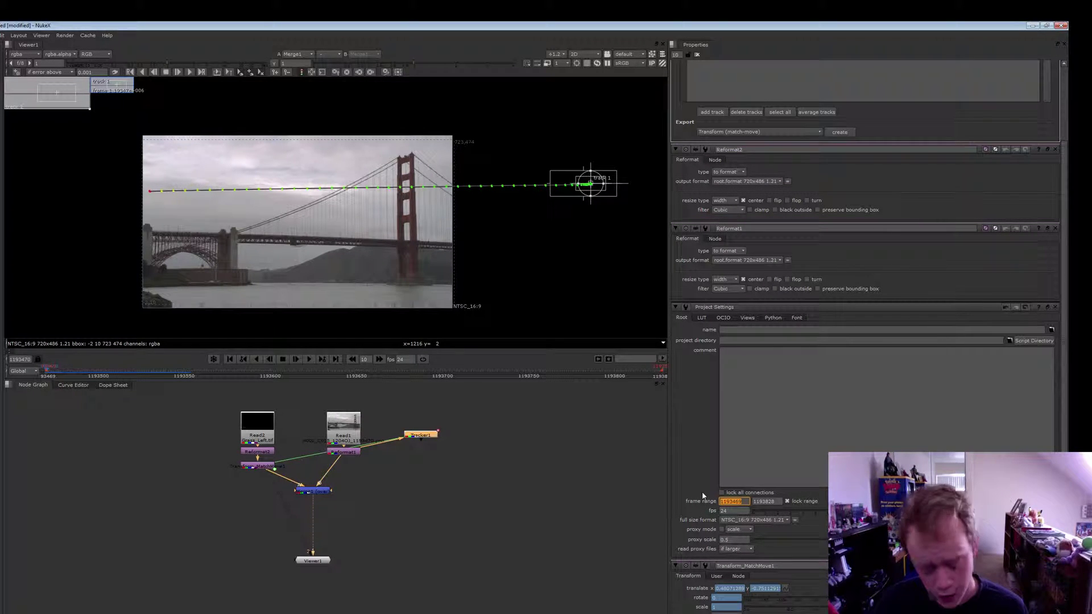
{"action": "type", "text": "1"}
{"action": "key", "text": "Tab"}
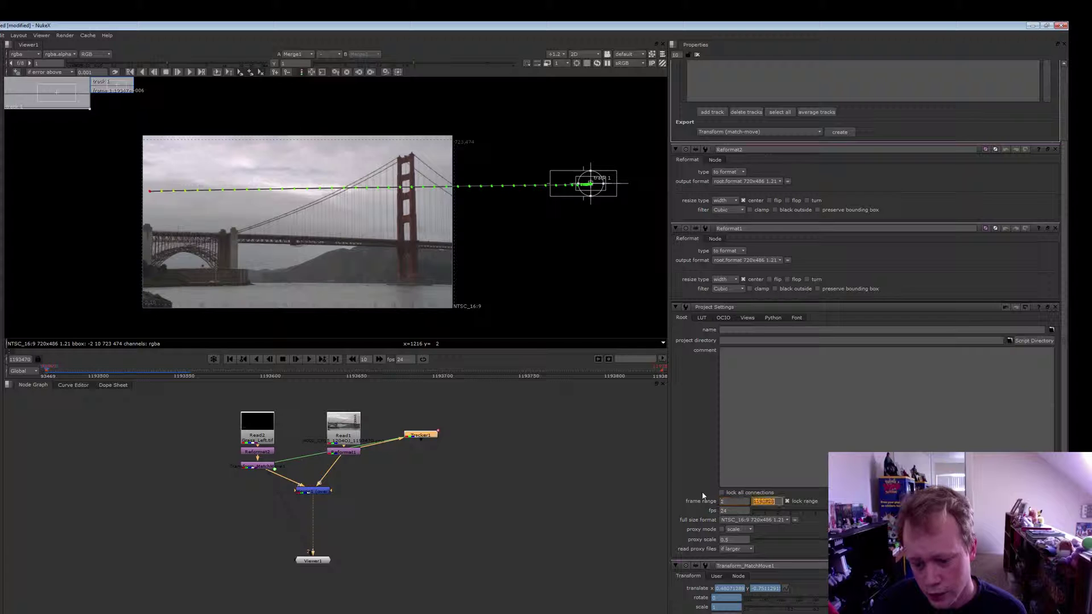
{"action": "type", "text": "250"}
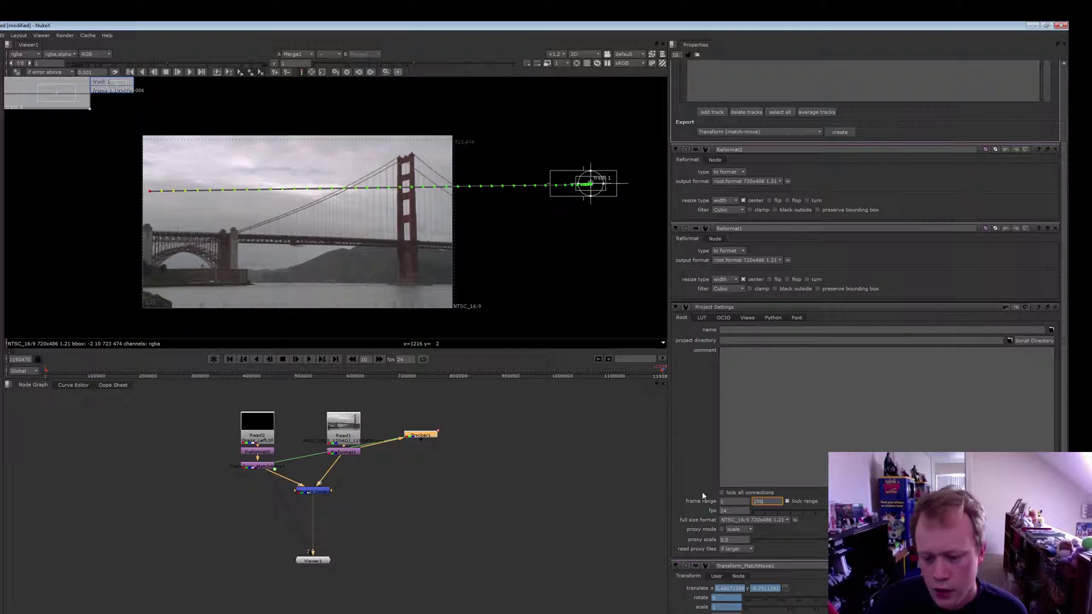
{"action": "left_click", "coordinate": [660, 471]}
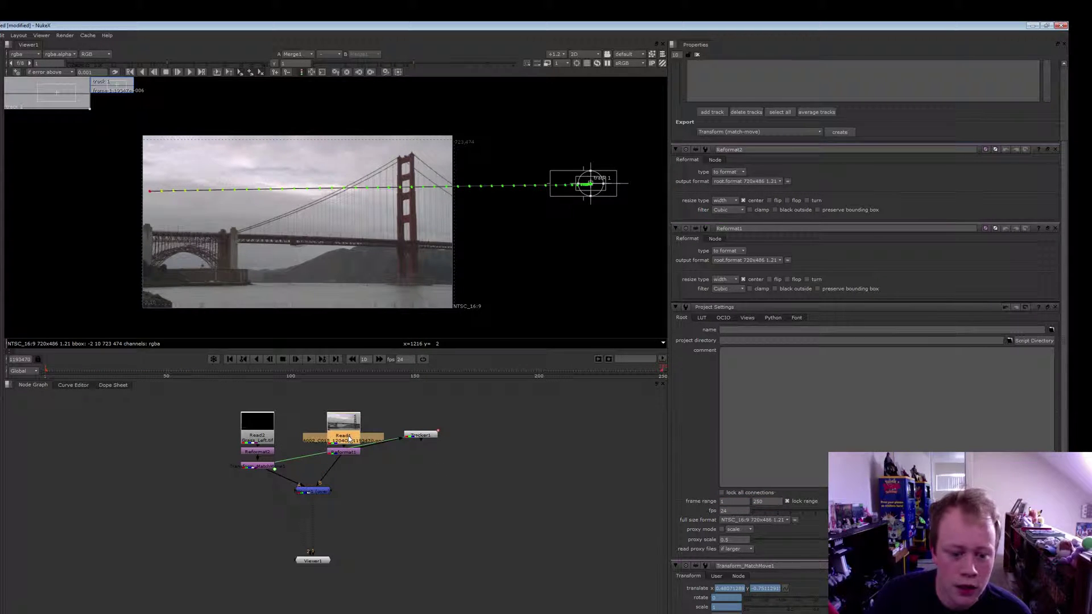
Set the bridge footage Read node's frame option to start at 1.
{"action": "double_click", "coordinate": [348, 435]}
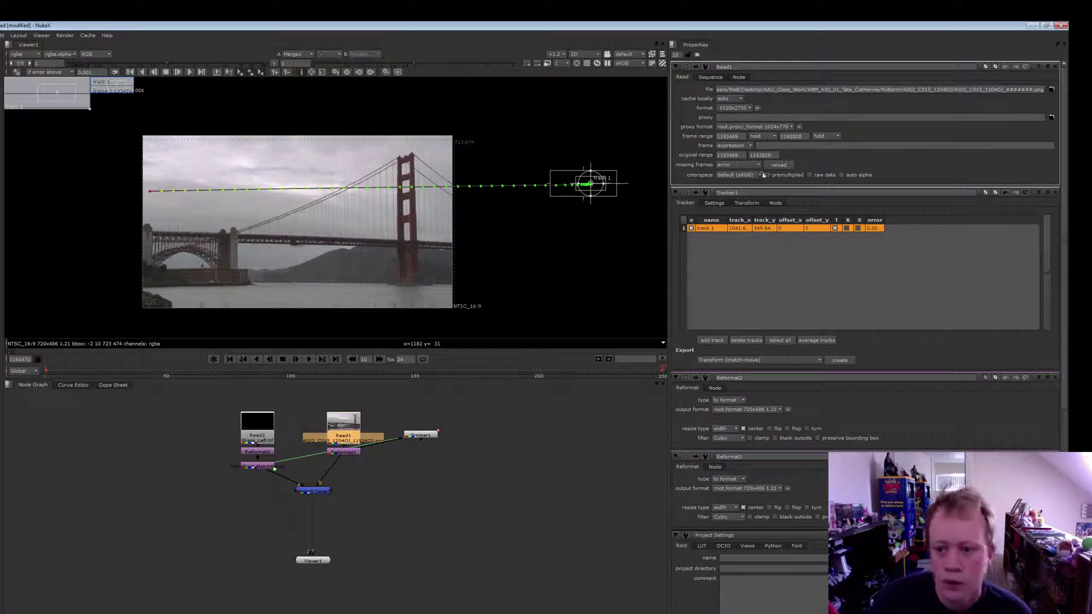
{"action": "left_click", "coordinate": [749, 147]}
{"action": "left_click", "coordinate": [729, 156]}
{"action": "left_click", "coordinate": [771, 146]}
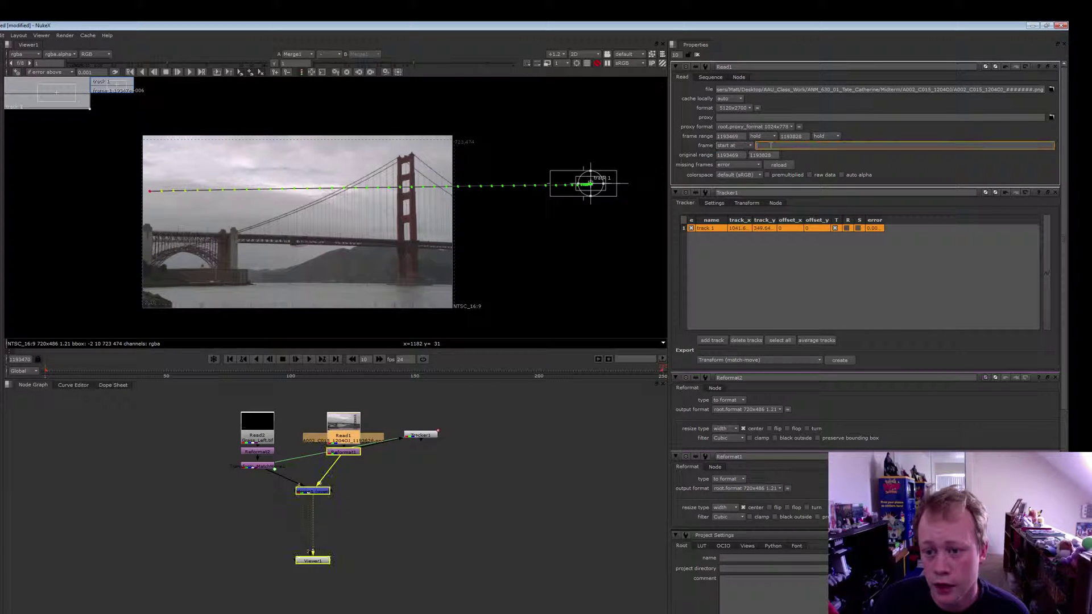
{"action": "type", "text": "1"}
{"action": "key", "text": "Return"}
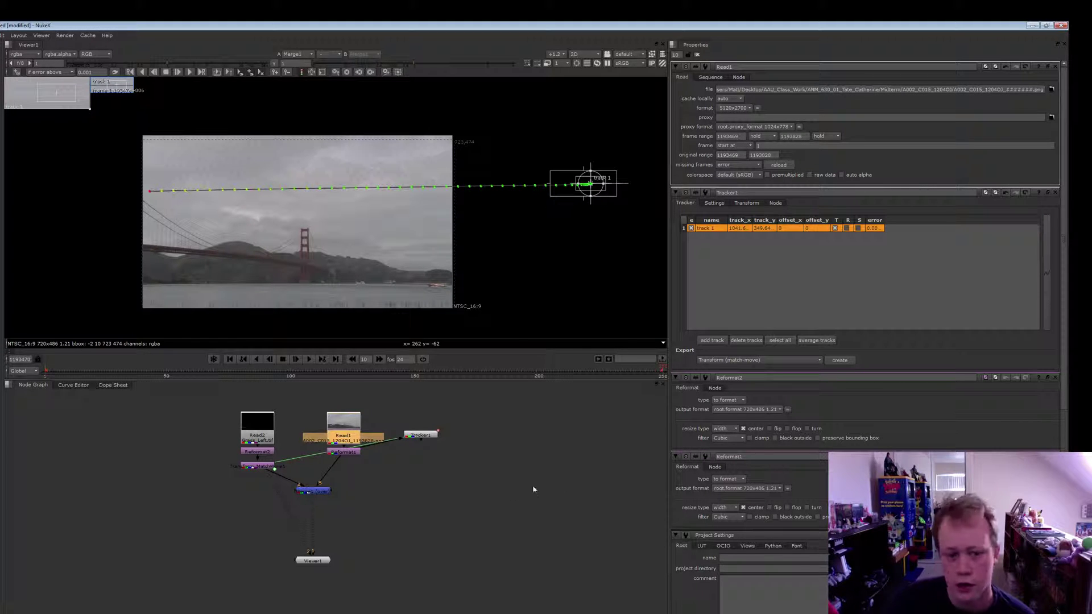
{"action": "double_click", "coordinate": [443, 25]}
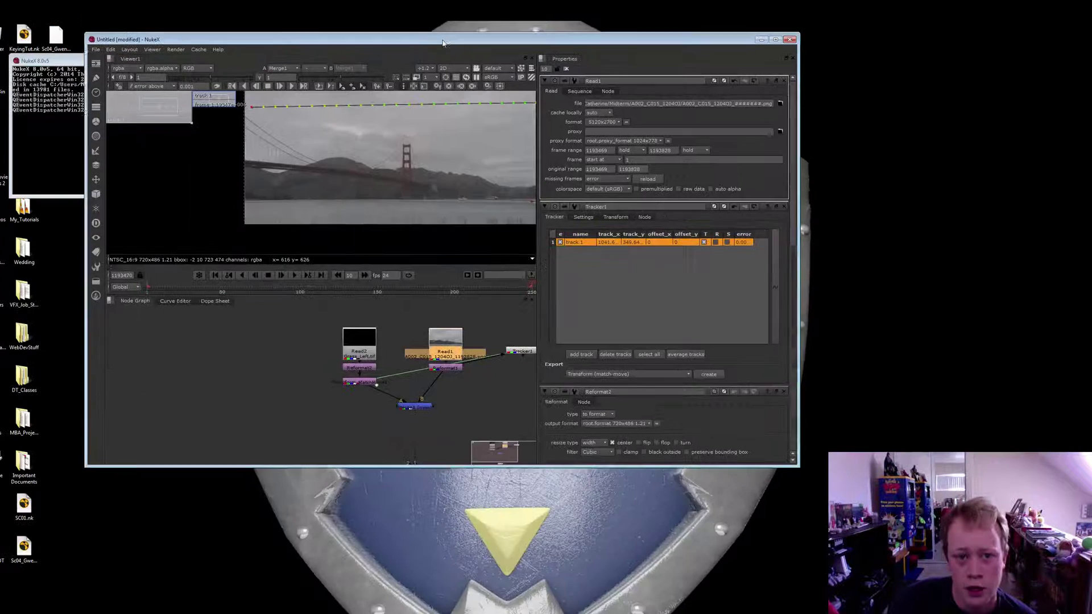
{"action": "left_click_drag", "start_coordinate": [443, 44], "coordinate": [443, 45]}
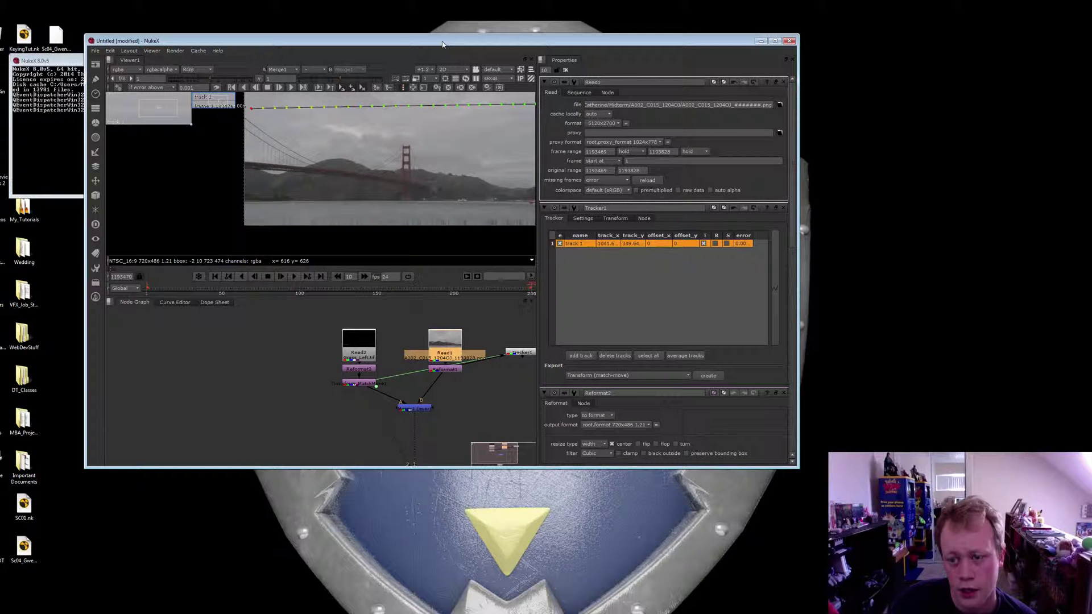
{"action": "left_click_drag", "start_coordinate": [485, 40], "coordinate": [464, 28]}
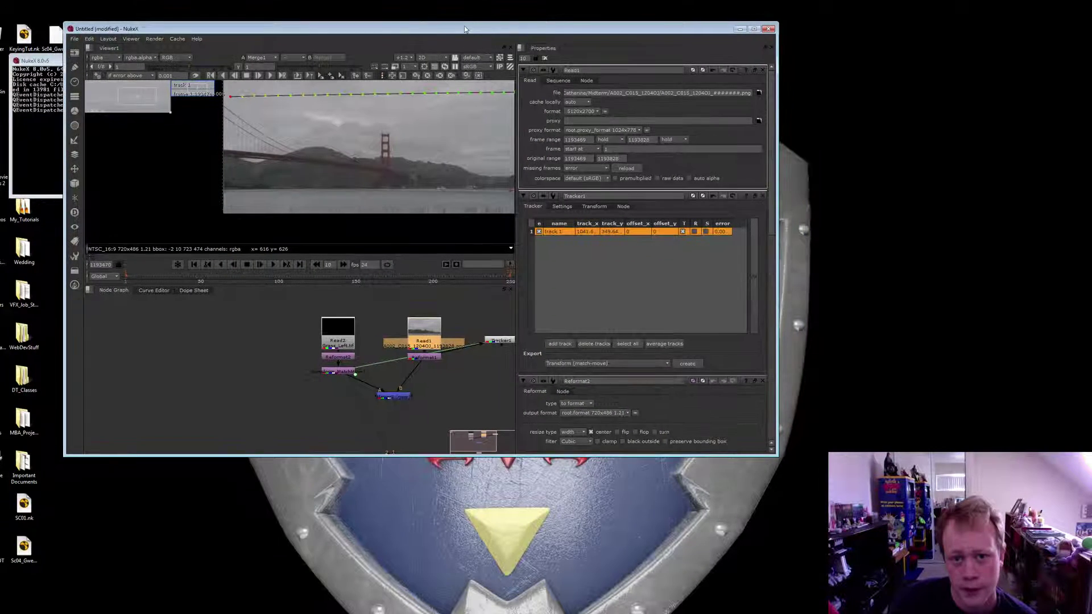
{"action": "left_click", "coordinate": [754, 29]}
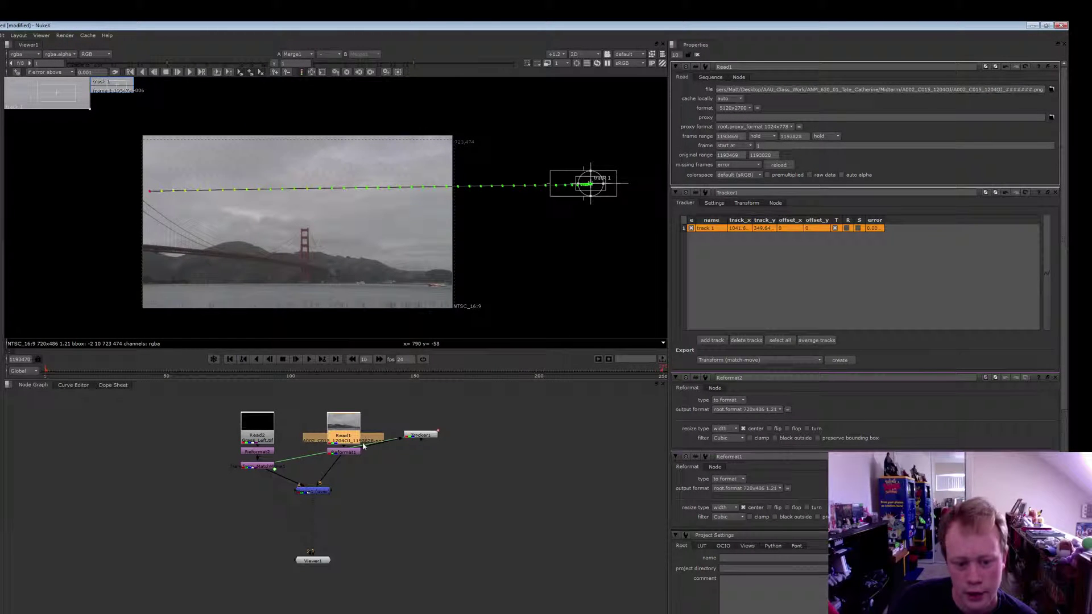
Move the Tracker node level with the Reformat node below the bridge footage.
{"action": "left_click_drag", "start_coordinate": [420, 438], "coordinate": [445, 454]}
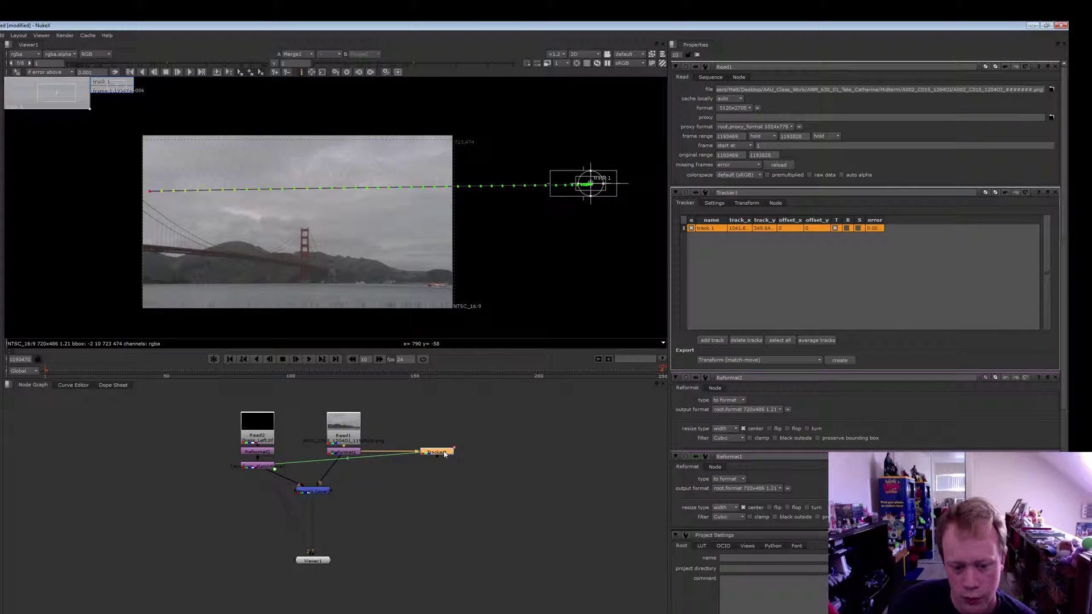